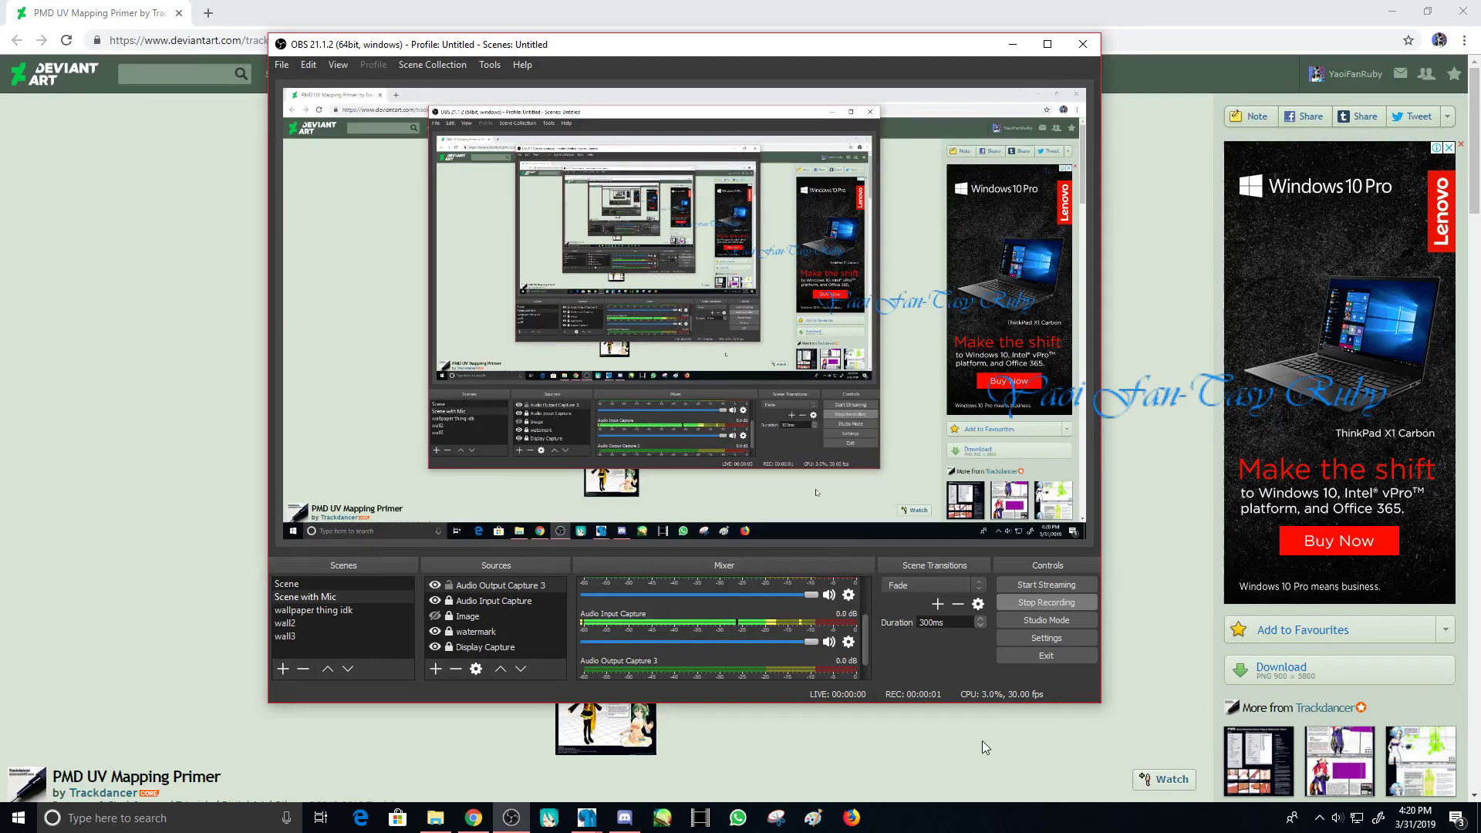
- Look over the PMD UV Mapping Primer page, including the tutorial image, plugin description, updates and comments
left_click(983, 741)
scroll(844, 639, "down", 5)
scroll(844, 639, "up", 5)
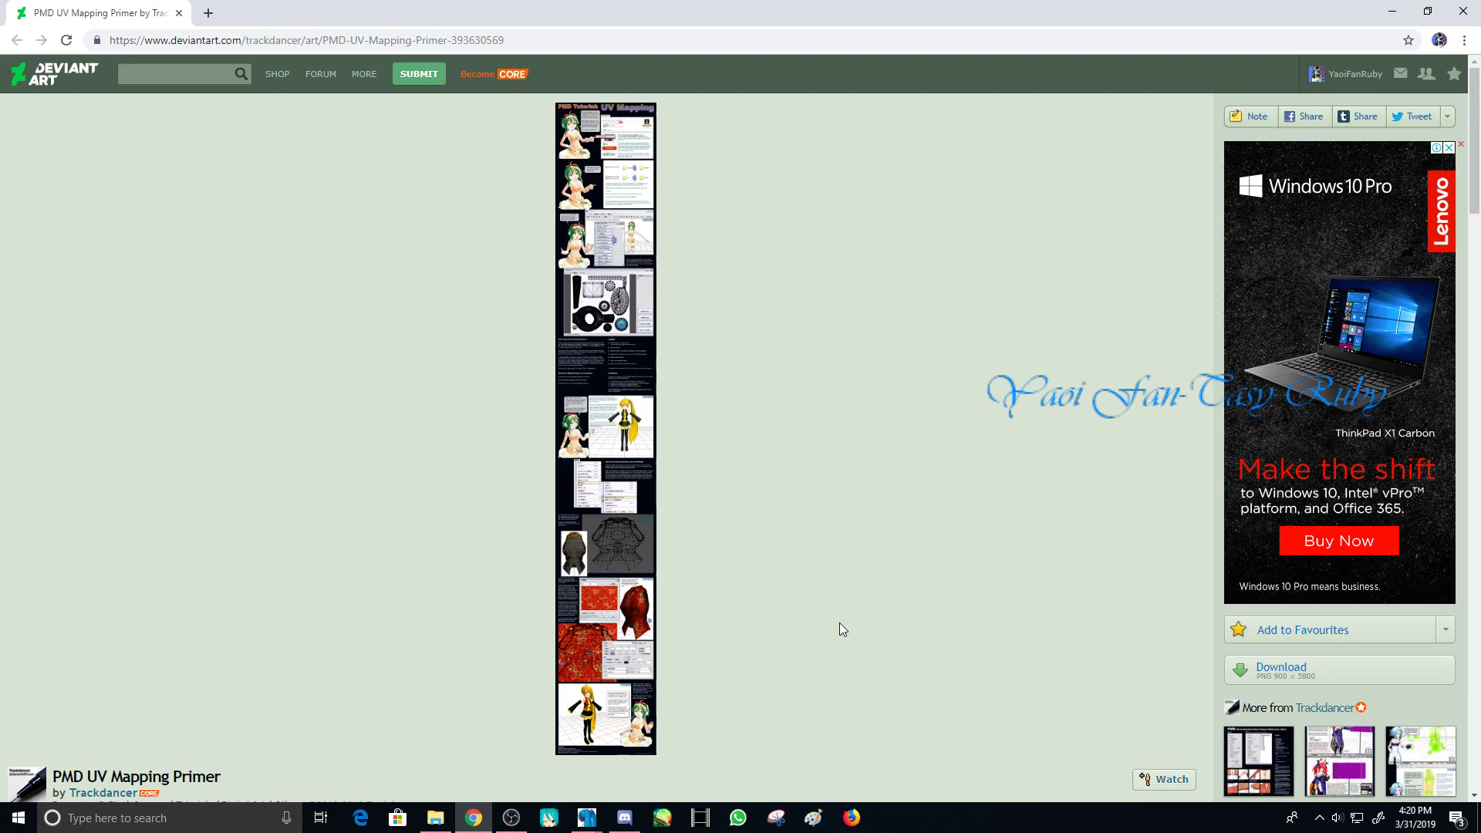
scroll(751, 604, "down", 6)
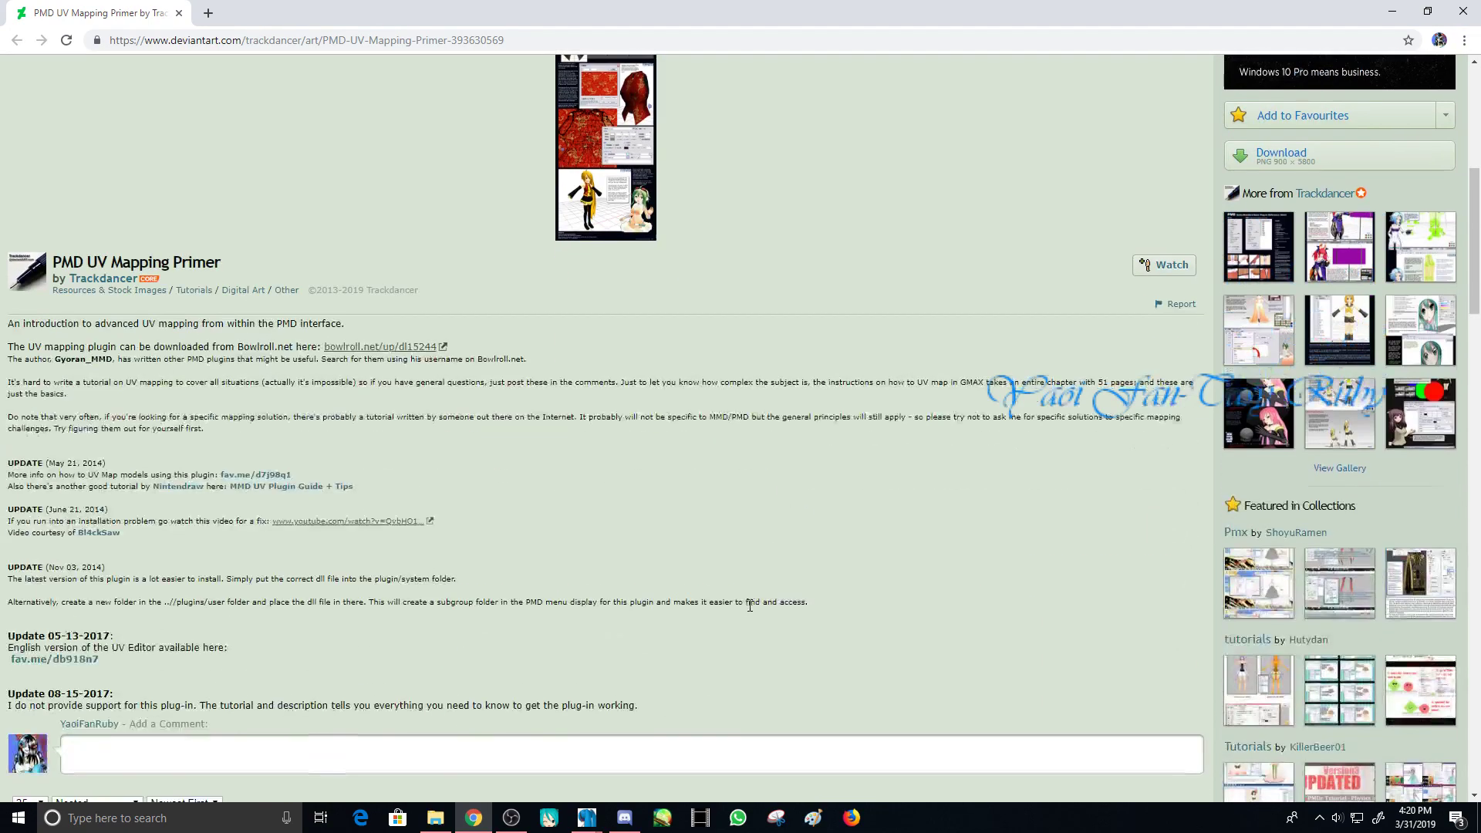
scroll(696, 600, "down", 3)
scroll(696, 601, "up", 3)
scroll(696, 602, "up", 6)
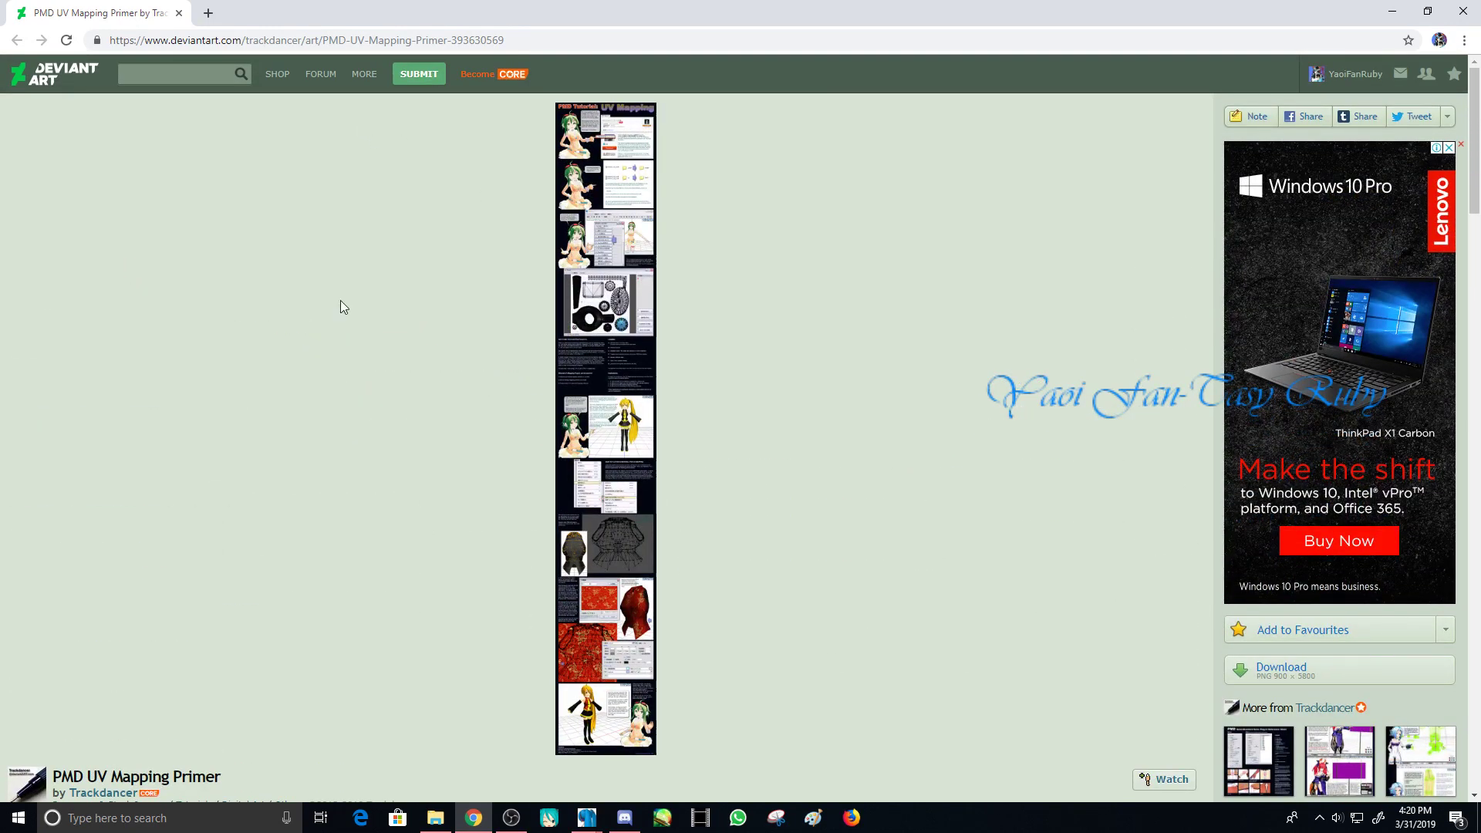
scroll(316, 357, "down", 3)
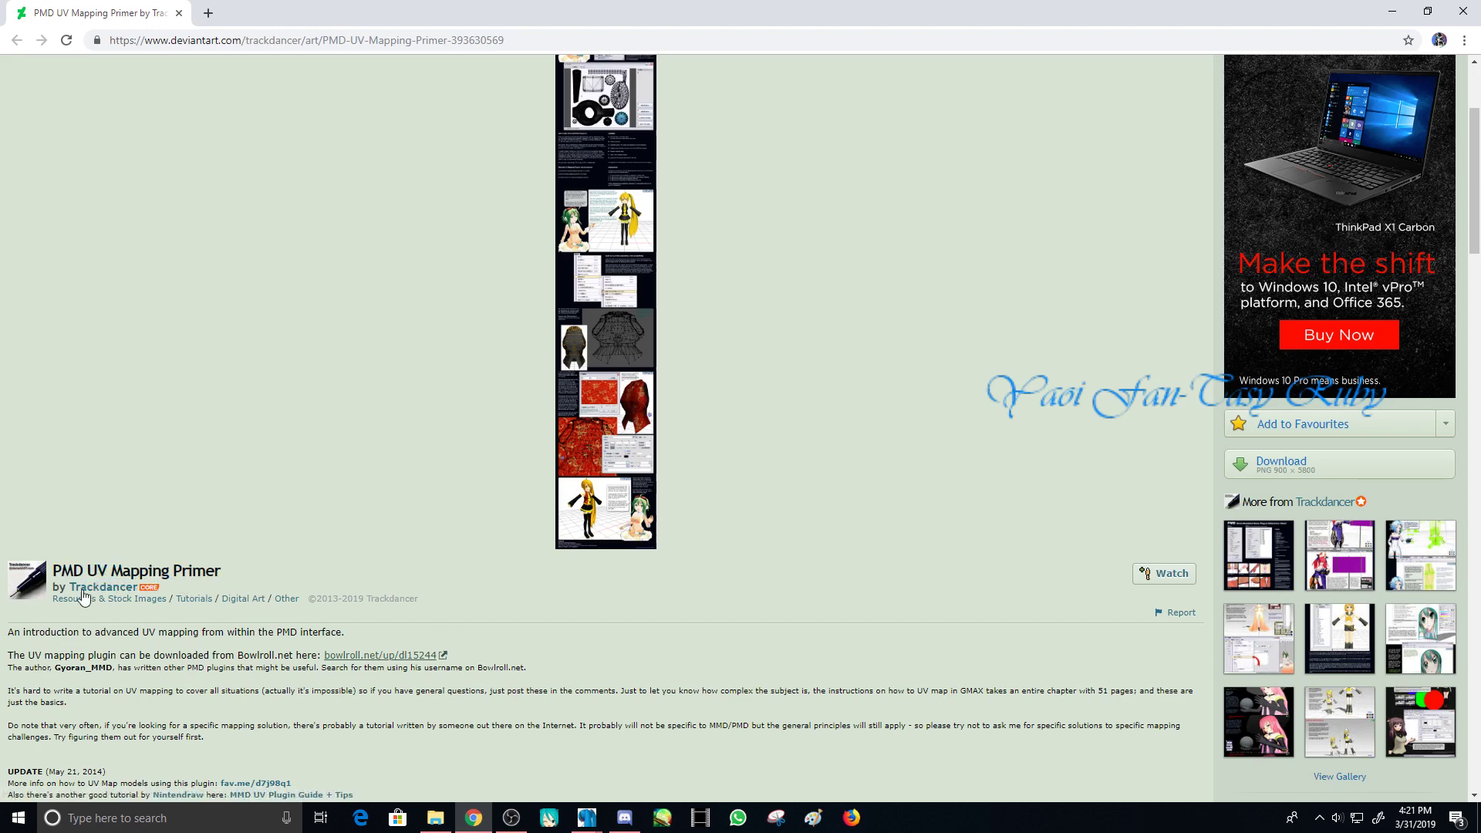
scroll(385, 584, "down", 6)
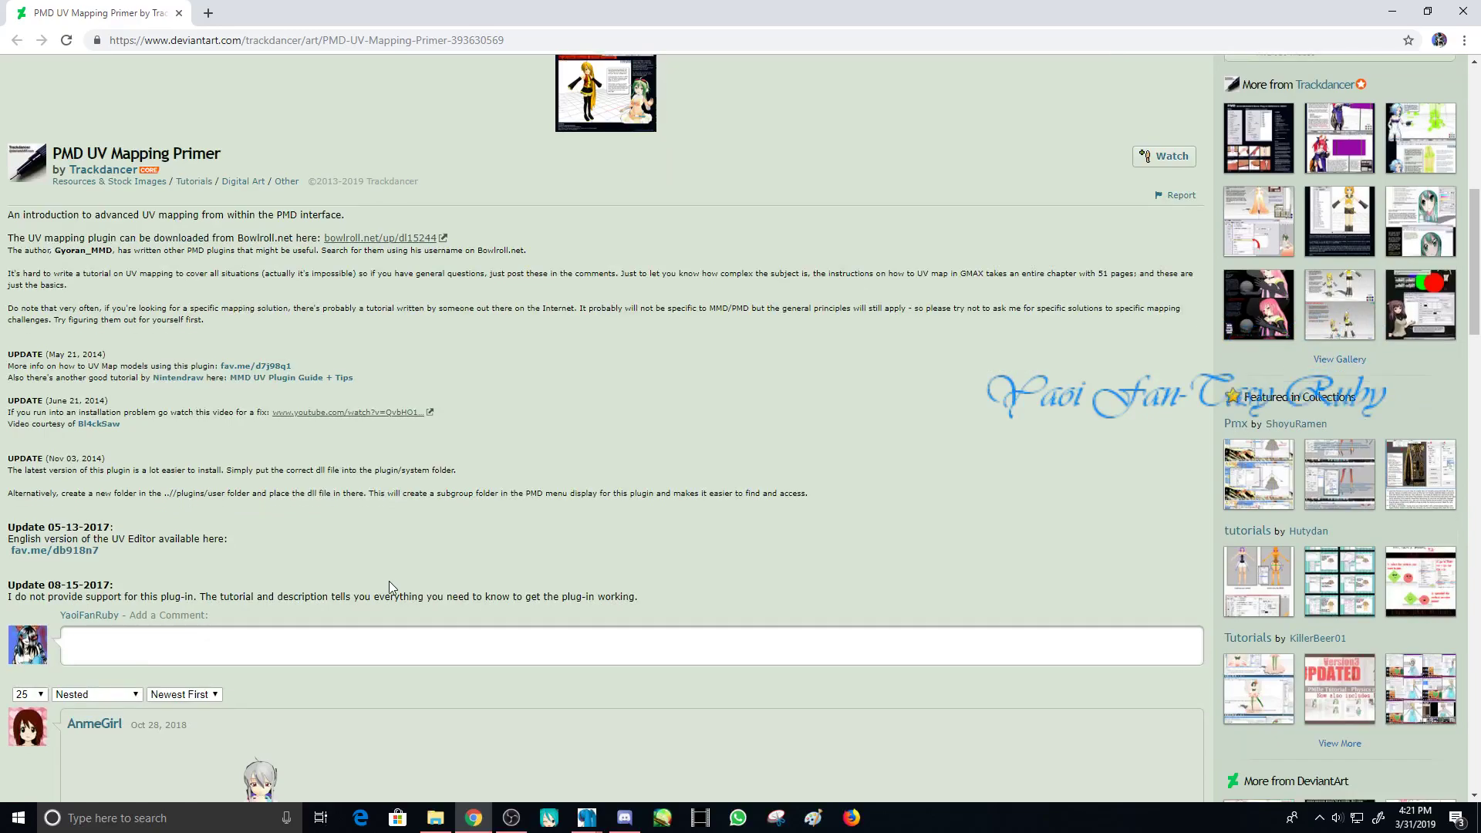
scroll(389, 579, "down", 12)
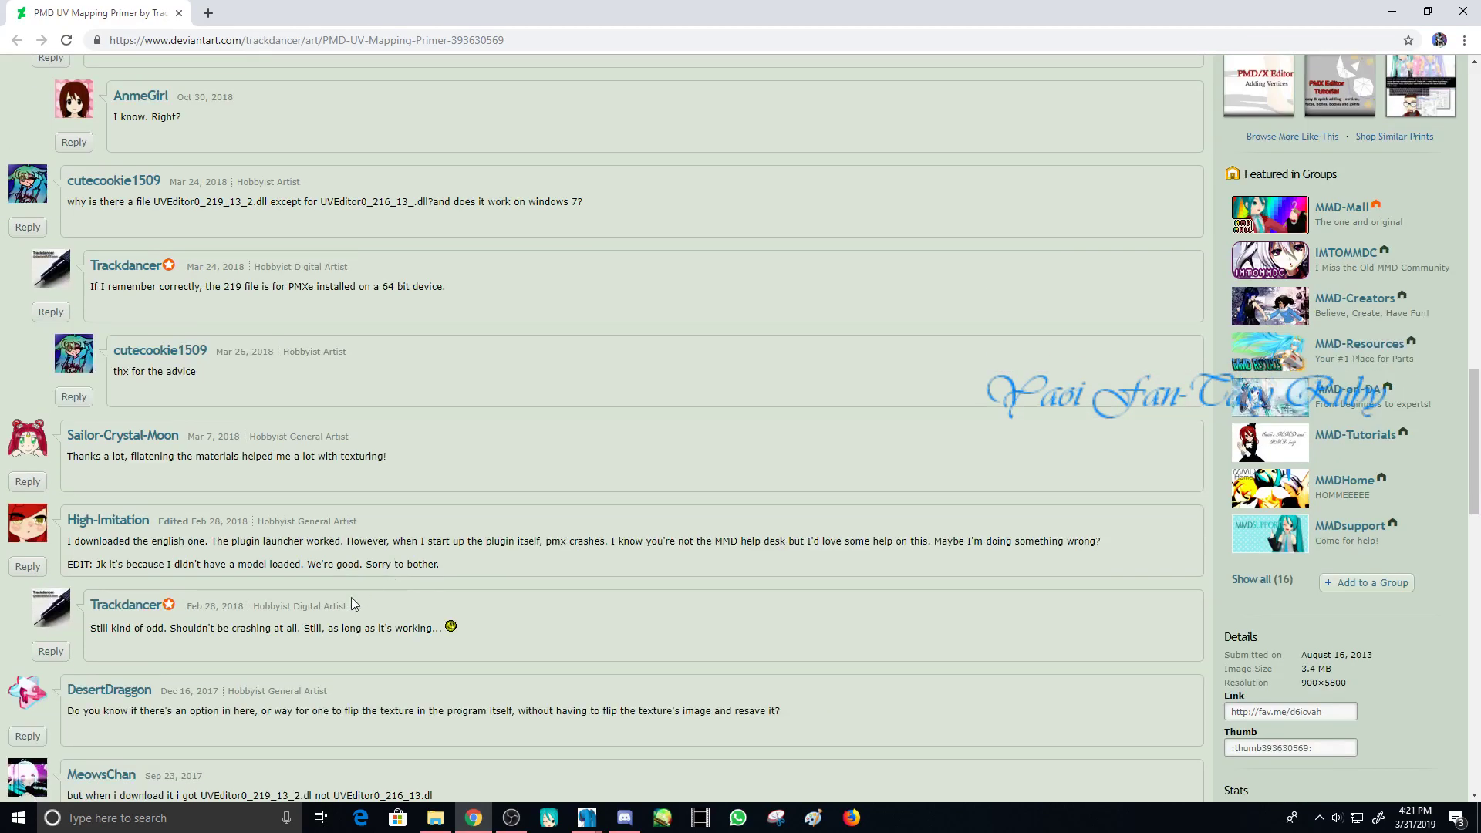
scroll(434, 607, "up", 9)
scroll(452, 645, "down", 2)
scroll(471, 679, "up", 5)
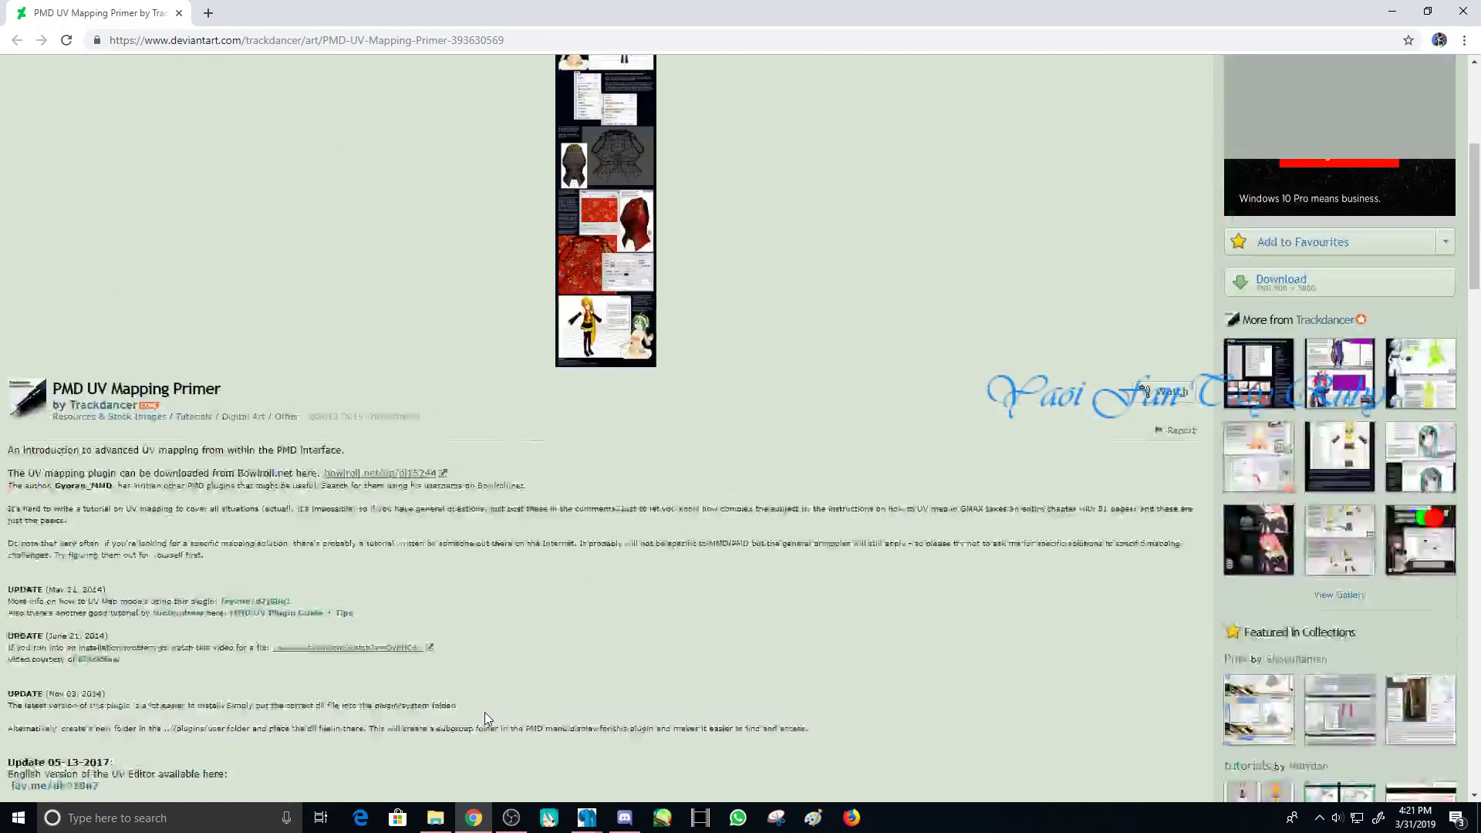
scroll(494, 617, "up", 5)
- Enlarge the tutorial image to view its plugin download and installation panels, and shrink it back to fit
left_click(613, 307)
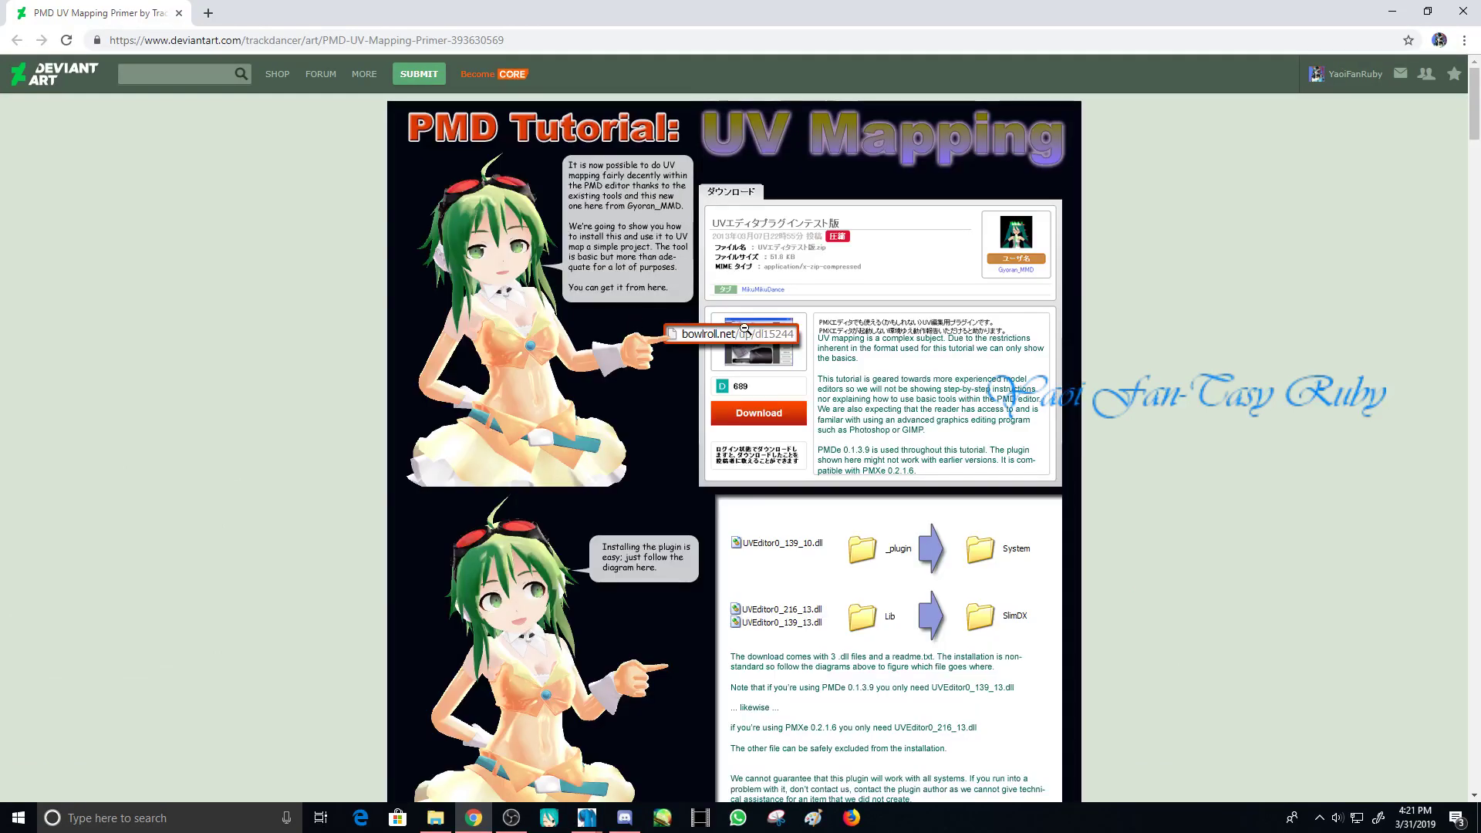
scroll(787, 527, "down", 1)
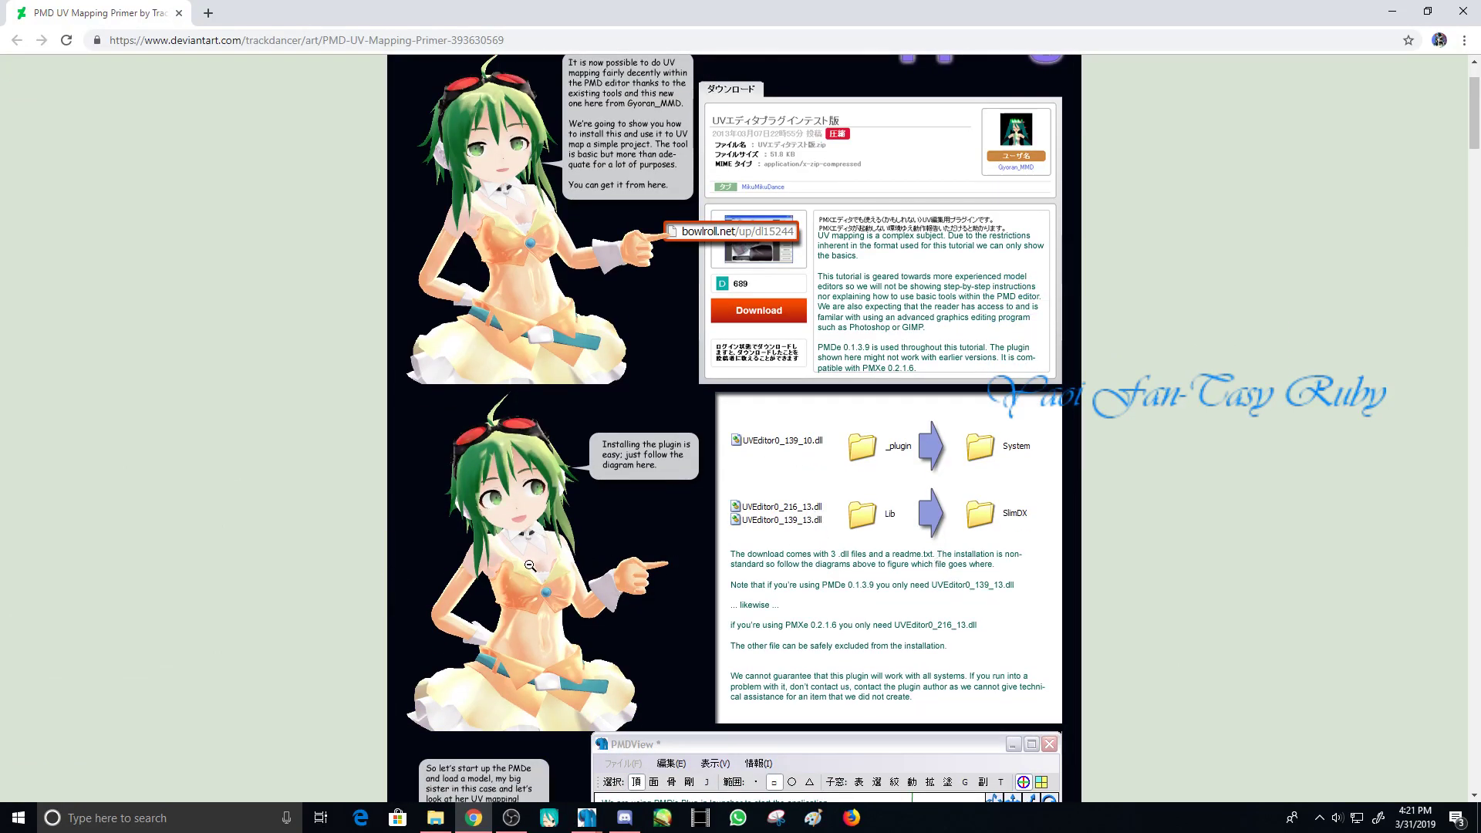
scroll(801, 532, "up", 1)
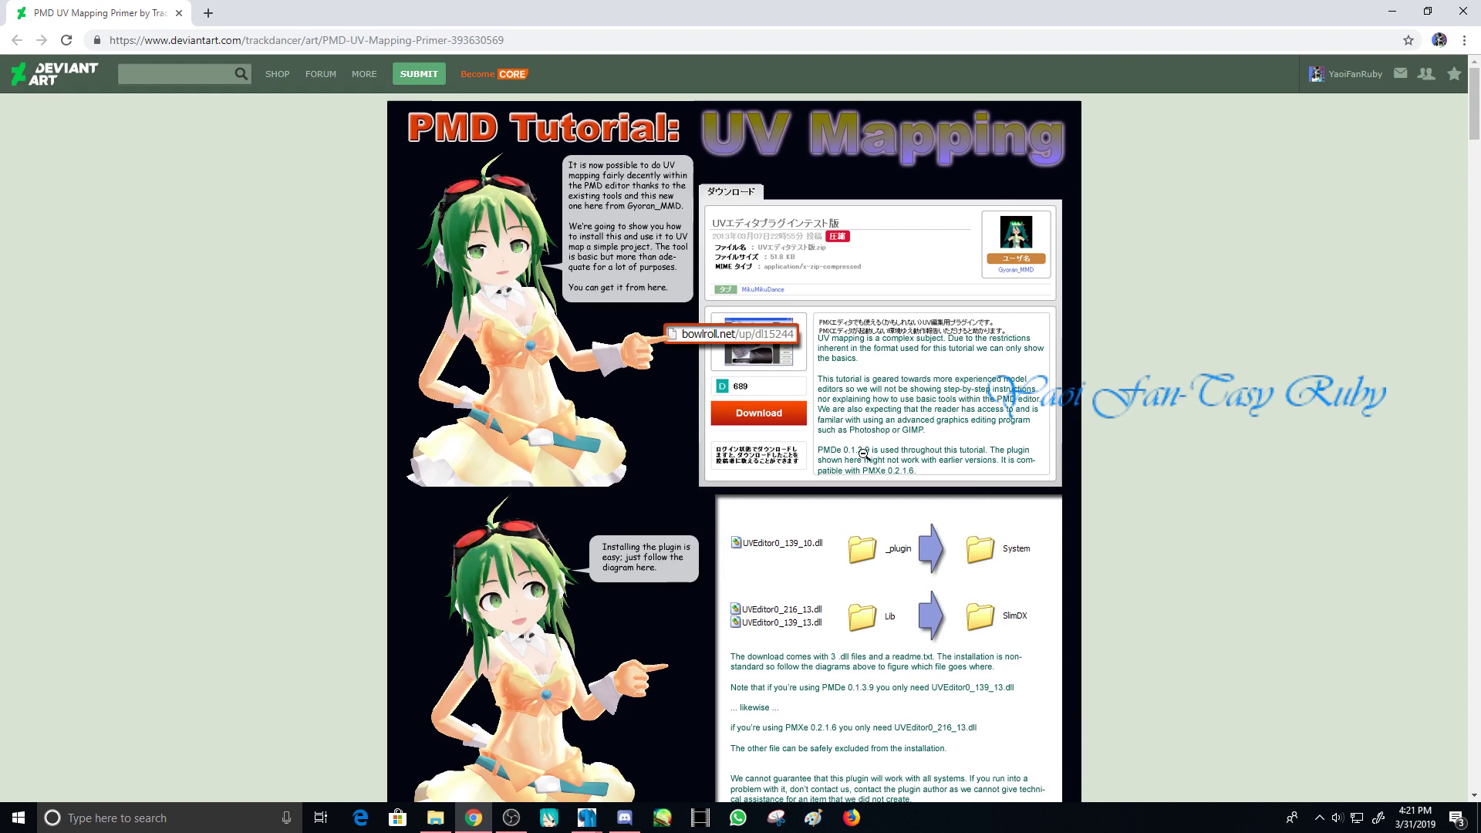
left_click(650, 373)
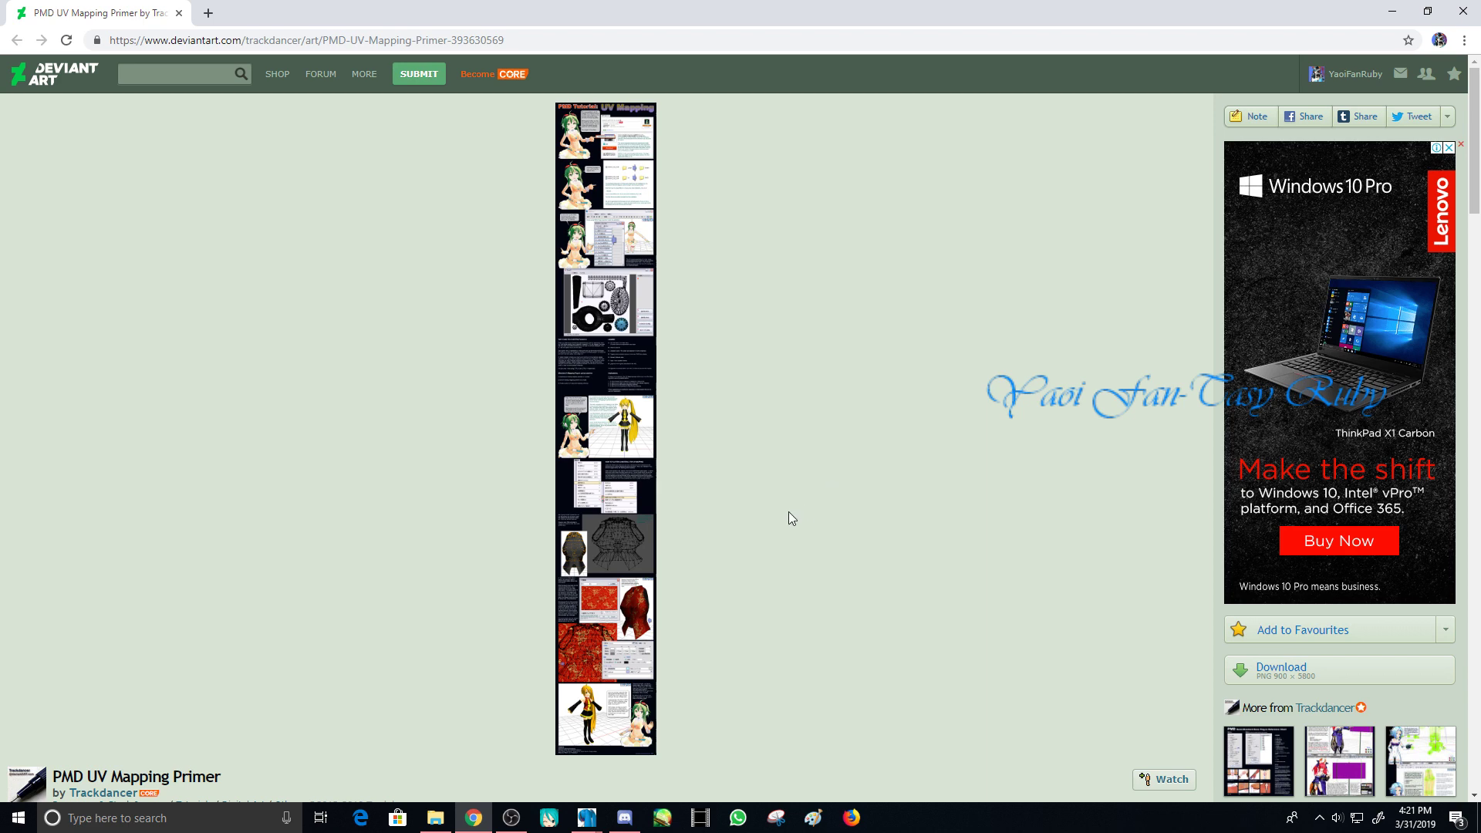
- Read the plugin description and the comments discussing which UVEditor DLL version to use
scroll(789, 512, "down", 4)
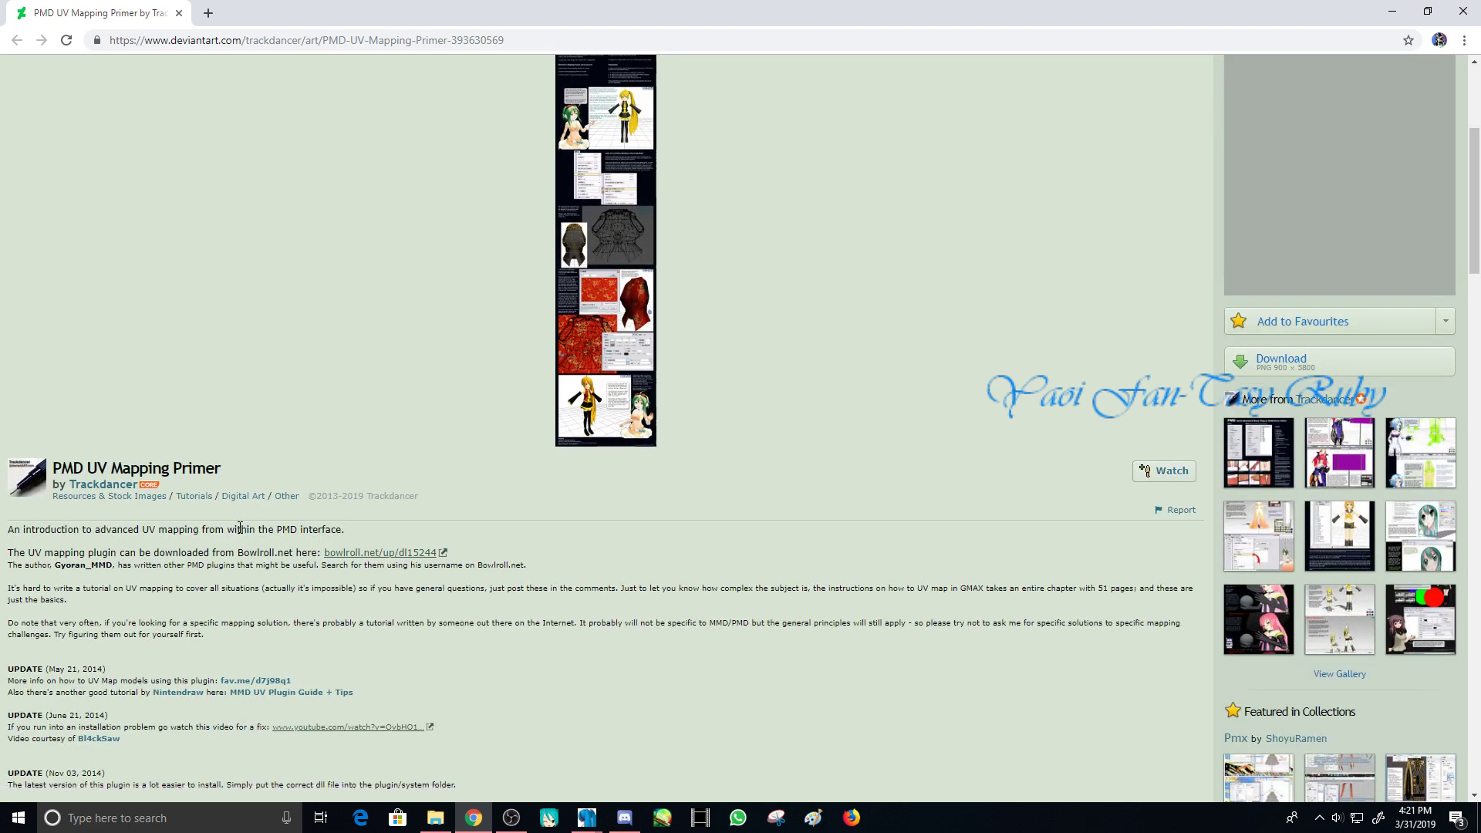
scroll(240, 528, "up", 4)
scroll(313, 520, "down", 4)
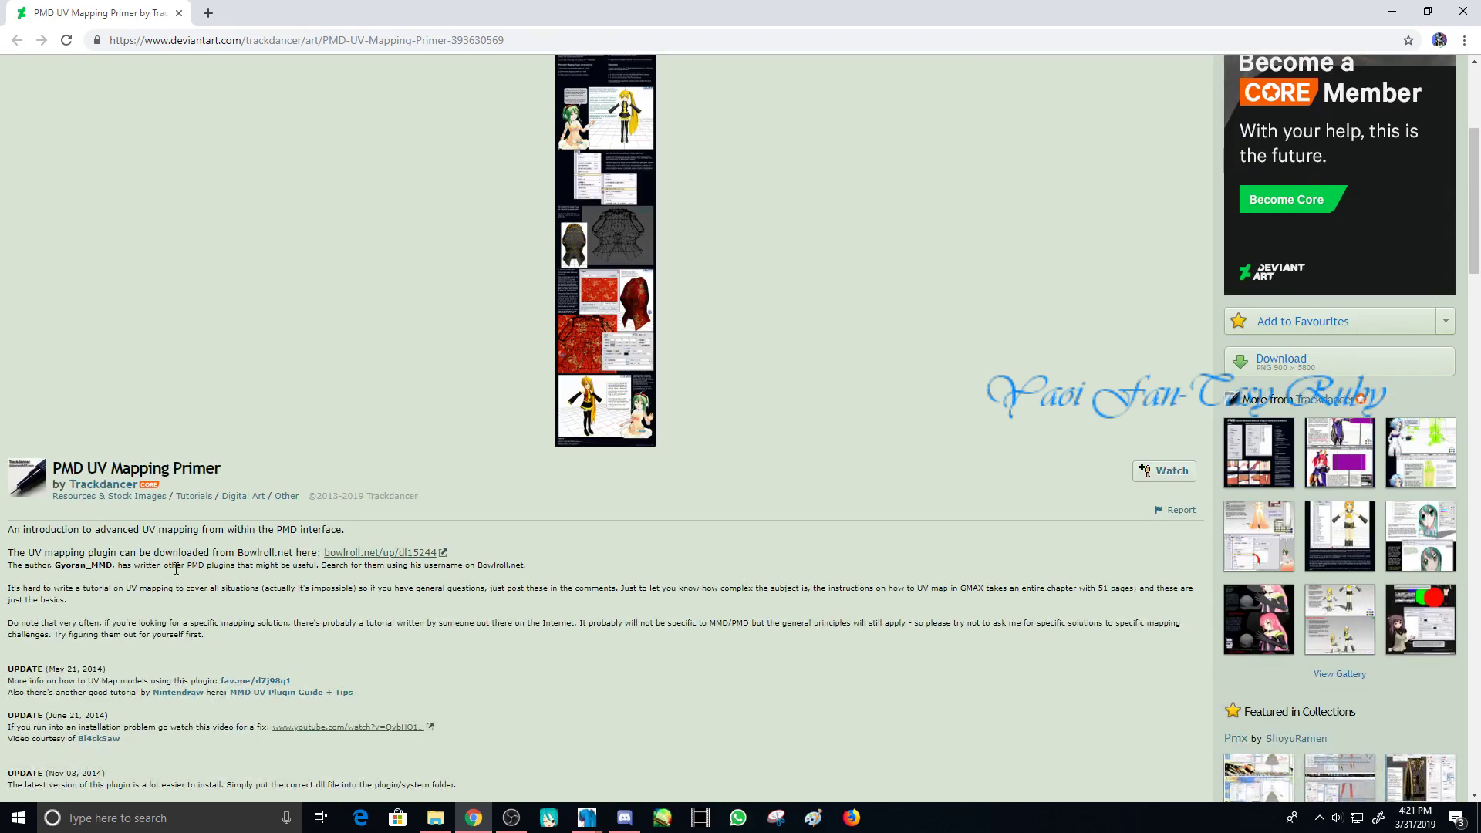
scroll(176, 568, "down", 3)
scroll(240, 577, "down", 7)
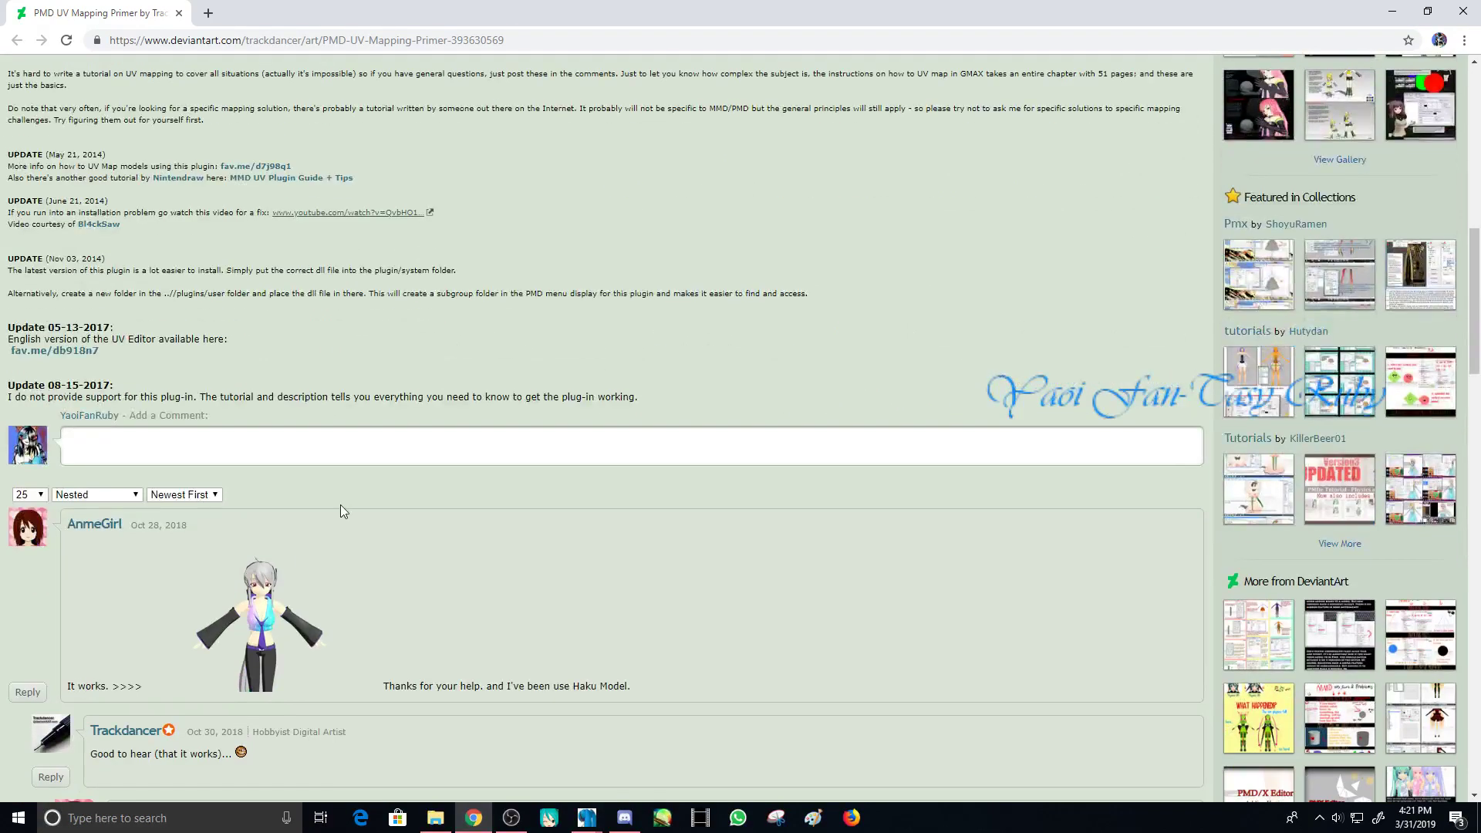
scroll(446, 569, "down", 4)
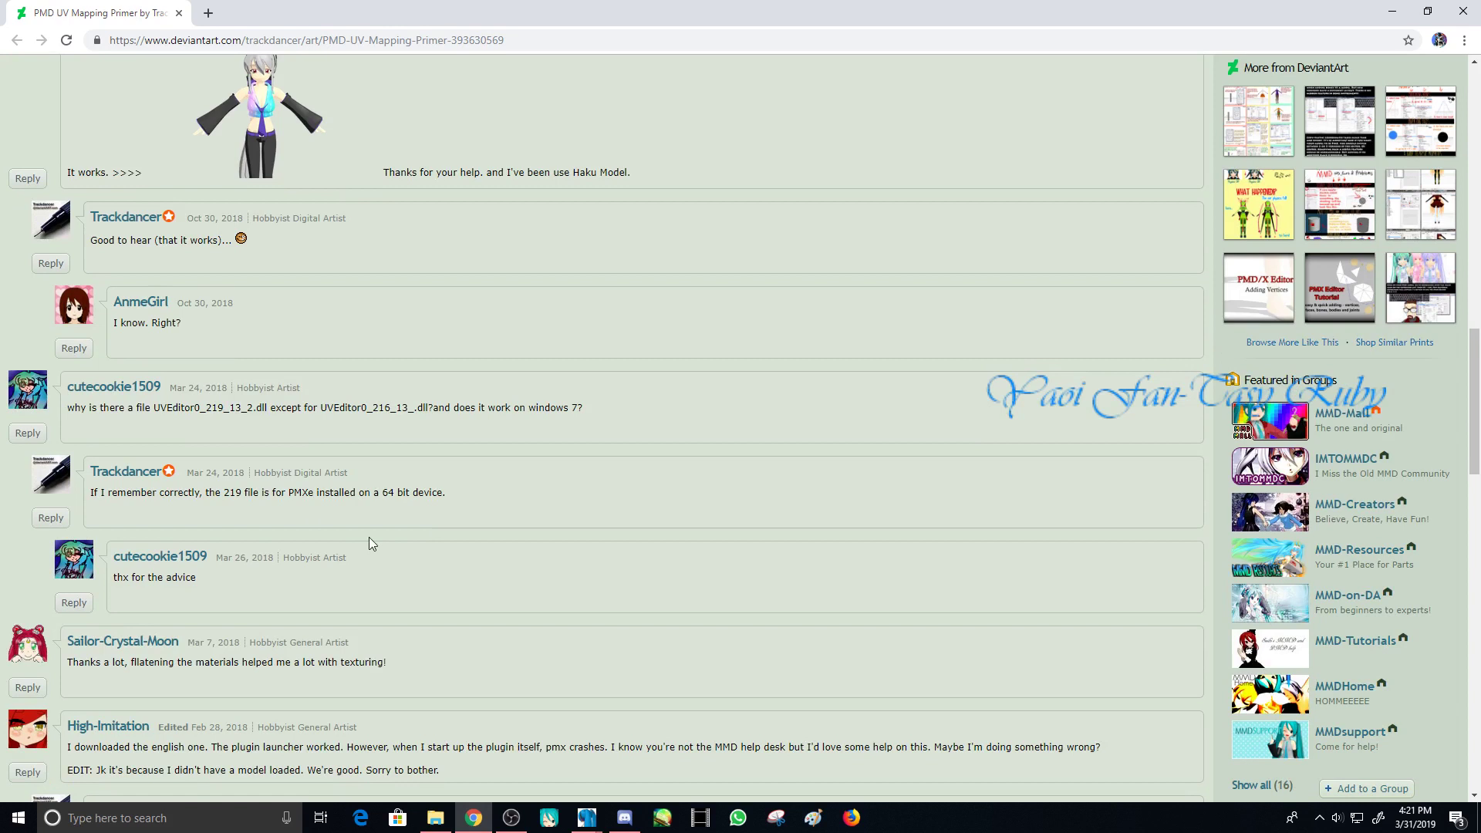
left_click_drag(157, 409, 264, 409)
left_click(279, 407)
scroll(328, 572, "down", 3)
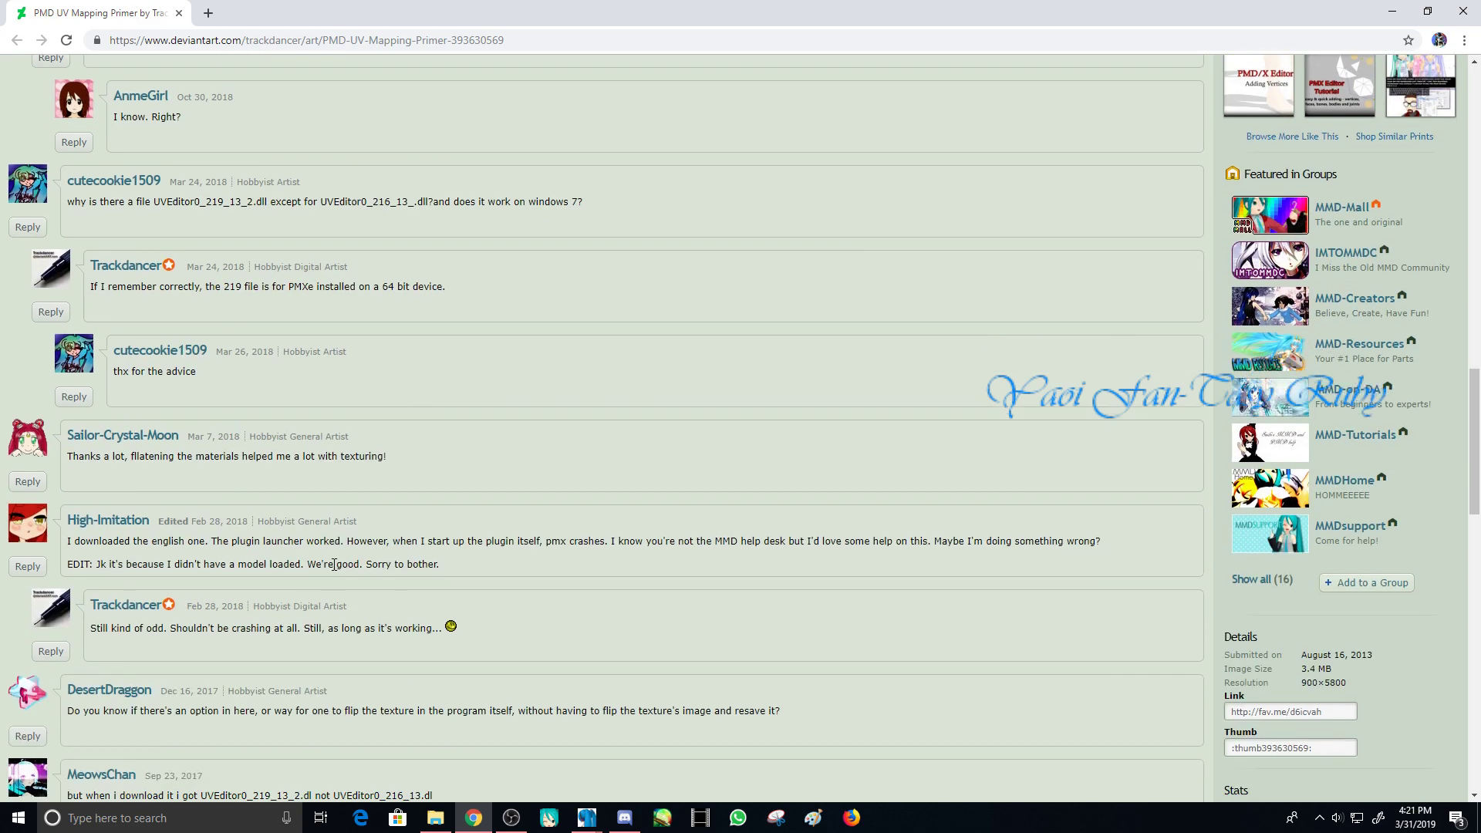
- Enlarge the tutorial image to examine which DLL files go into the System and SlimDX folders, and shrink it back
key("Home")
left_click(576, 350)
scroll(891, 434, "down", 1)
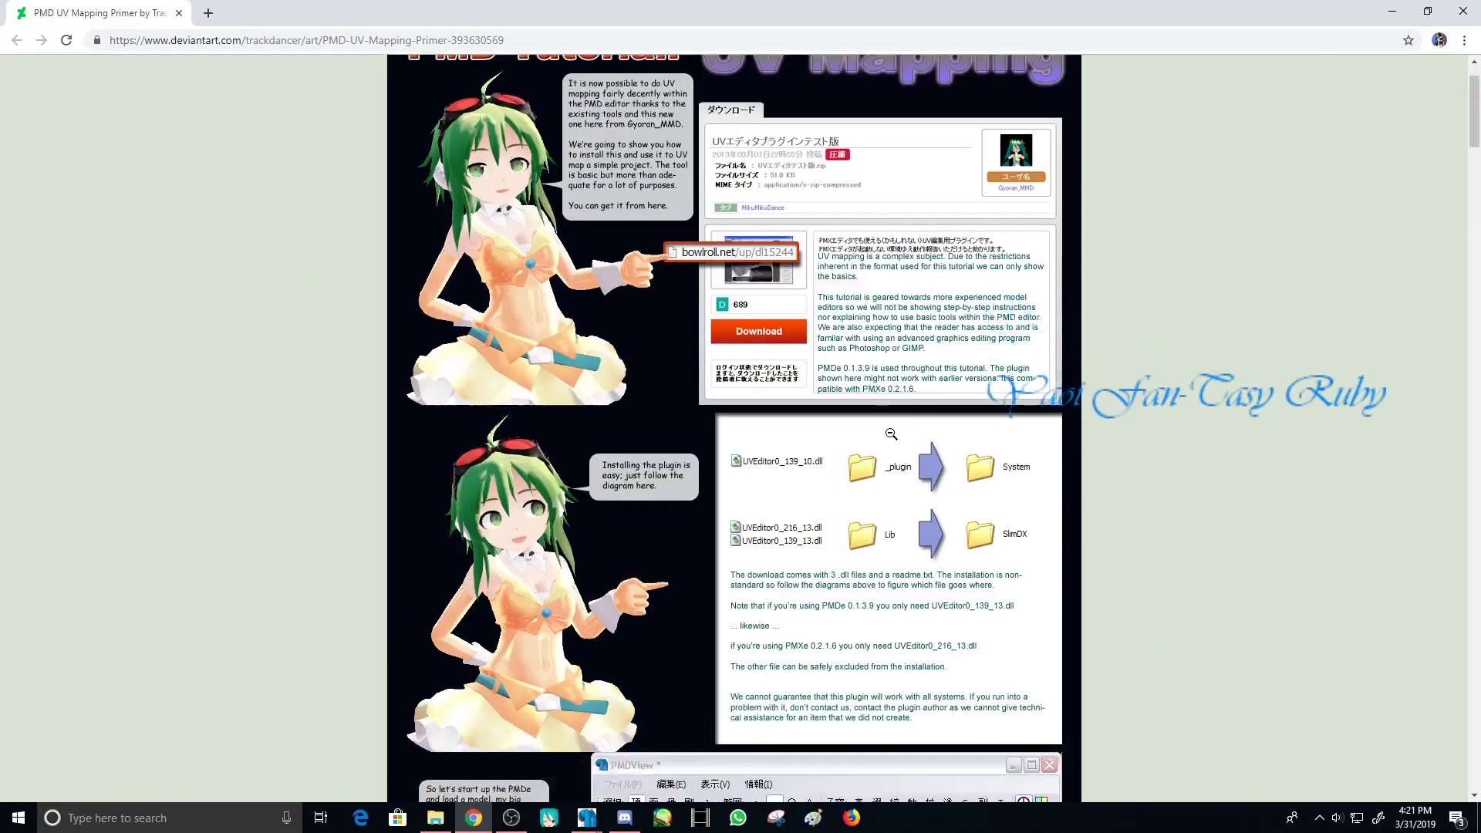
scroll(891, 434, "down", 2)
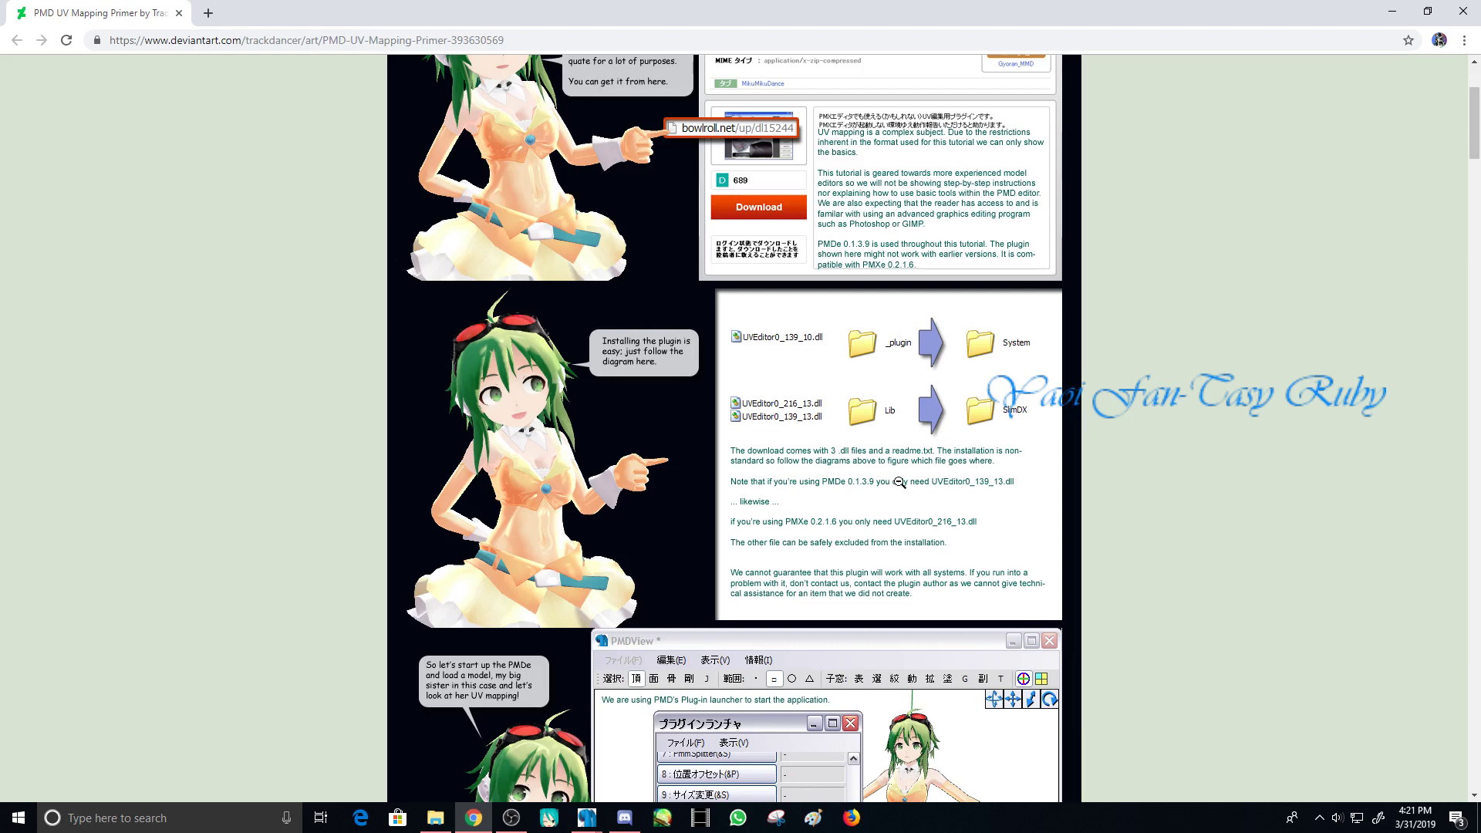
left_click(424, 403)
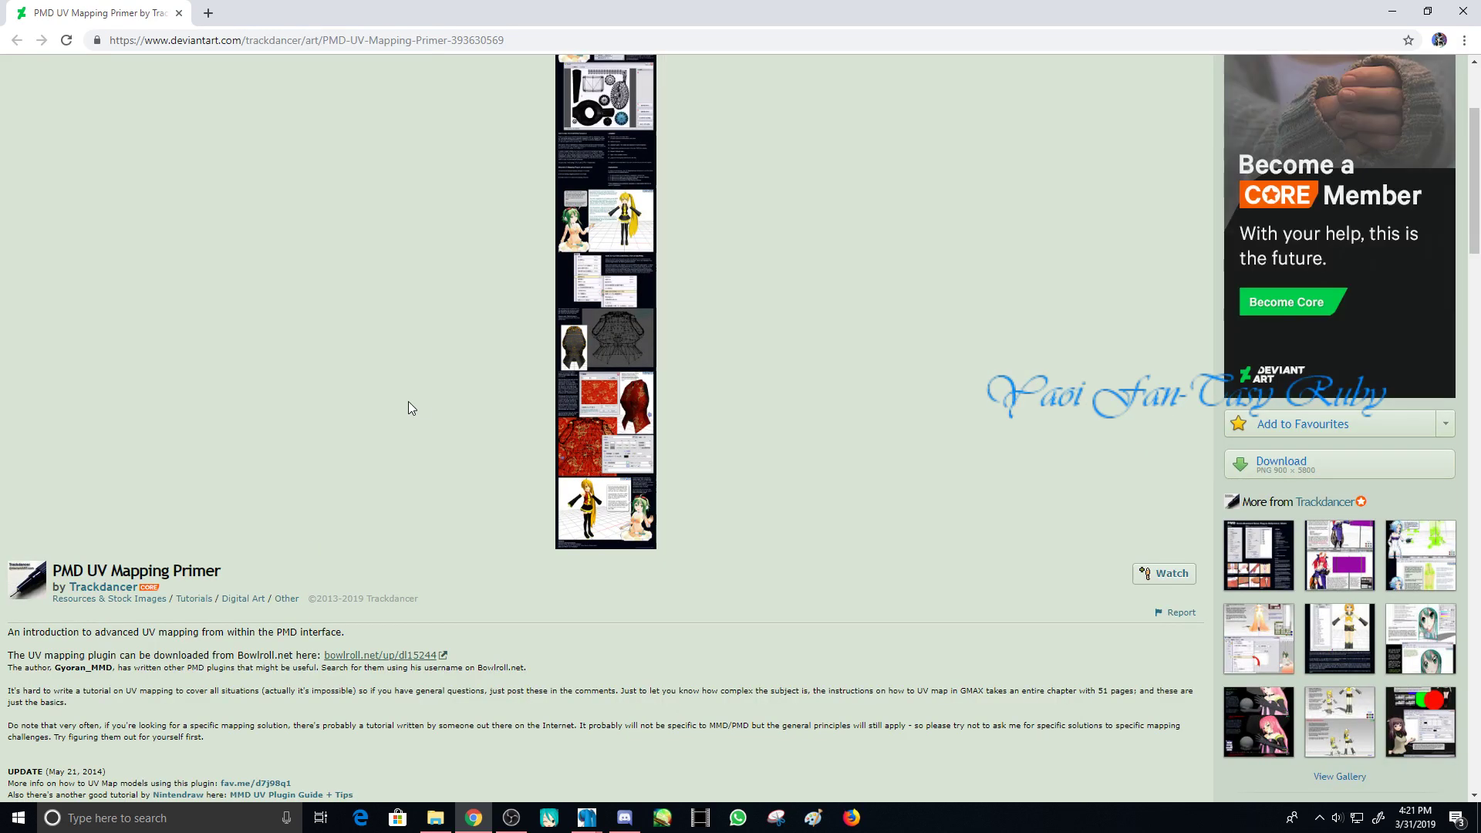
scroll(417, 587, "up", 3)
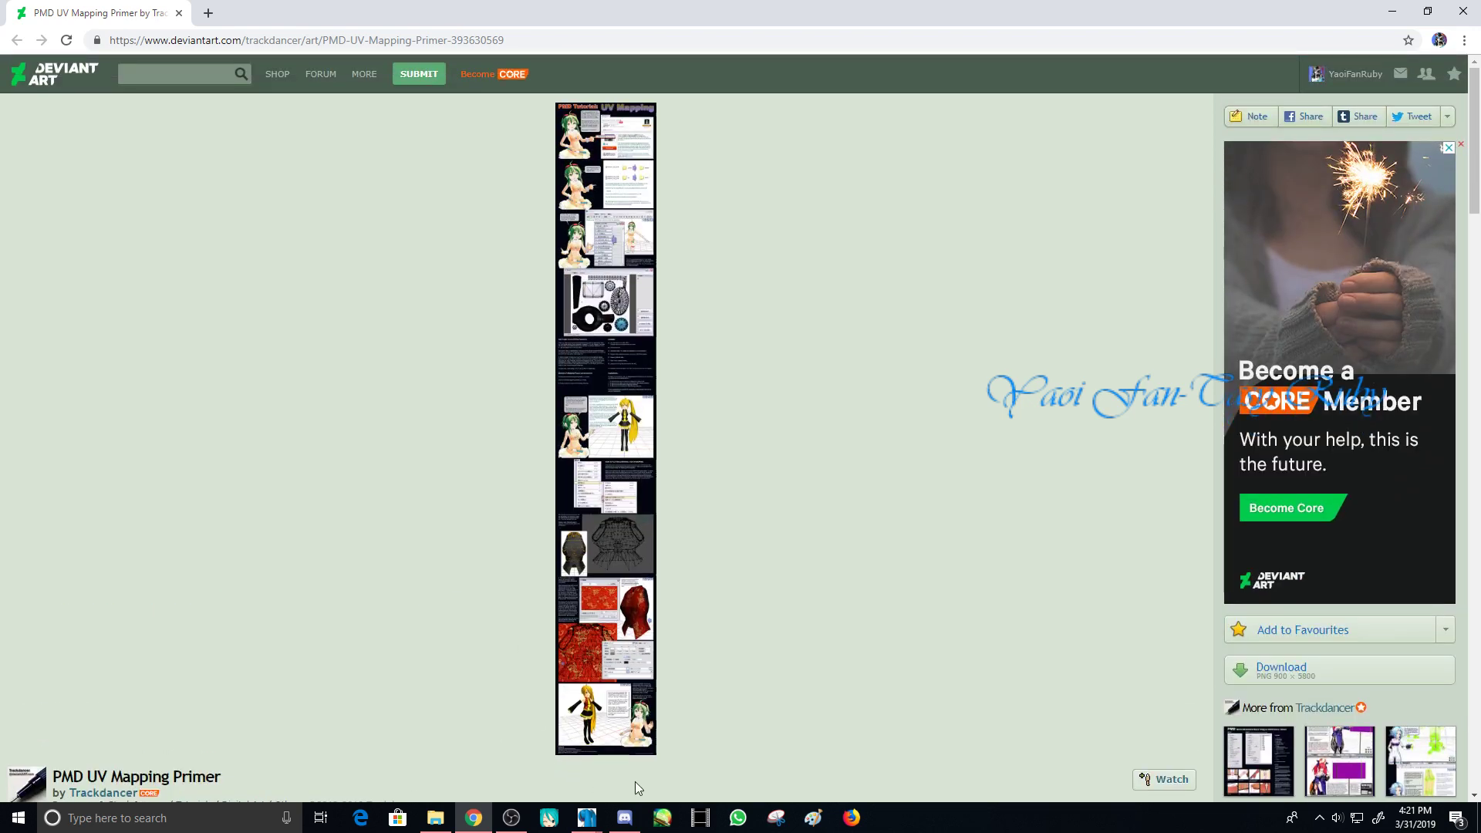
scroll(554, 471, "down", 4)
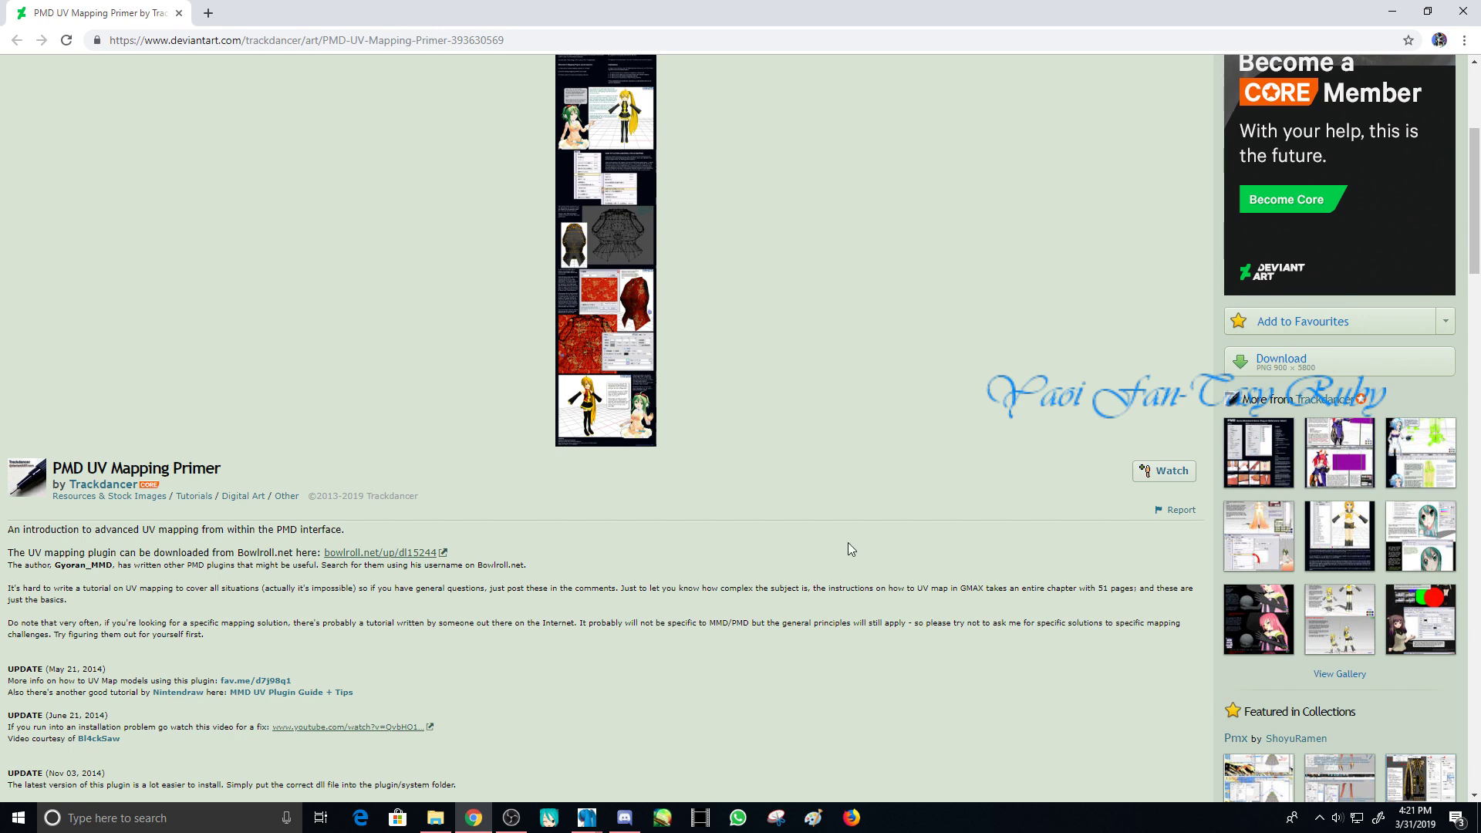
scroll(708, 533, "up", 4)
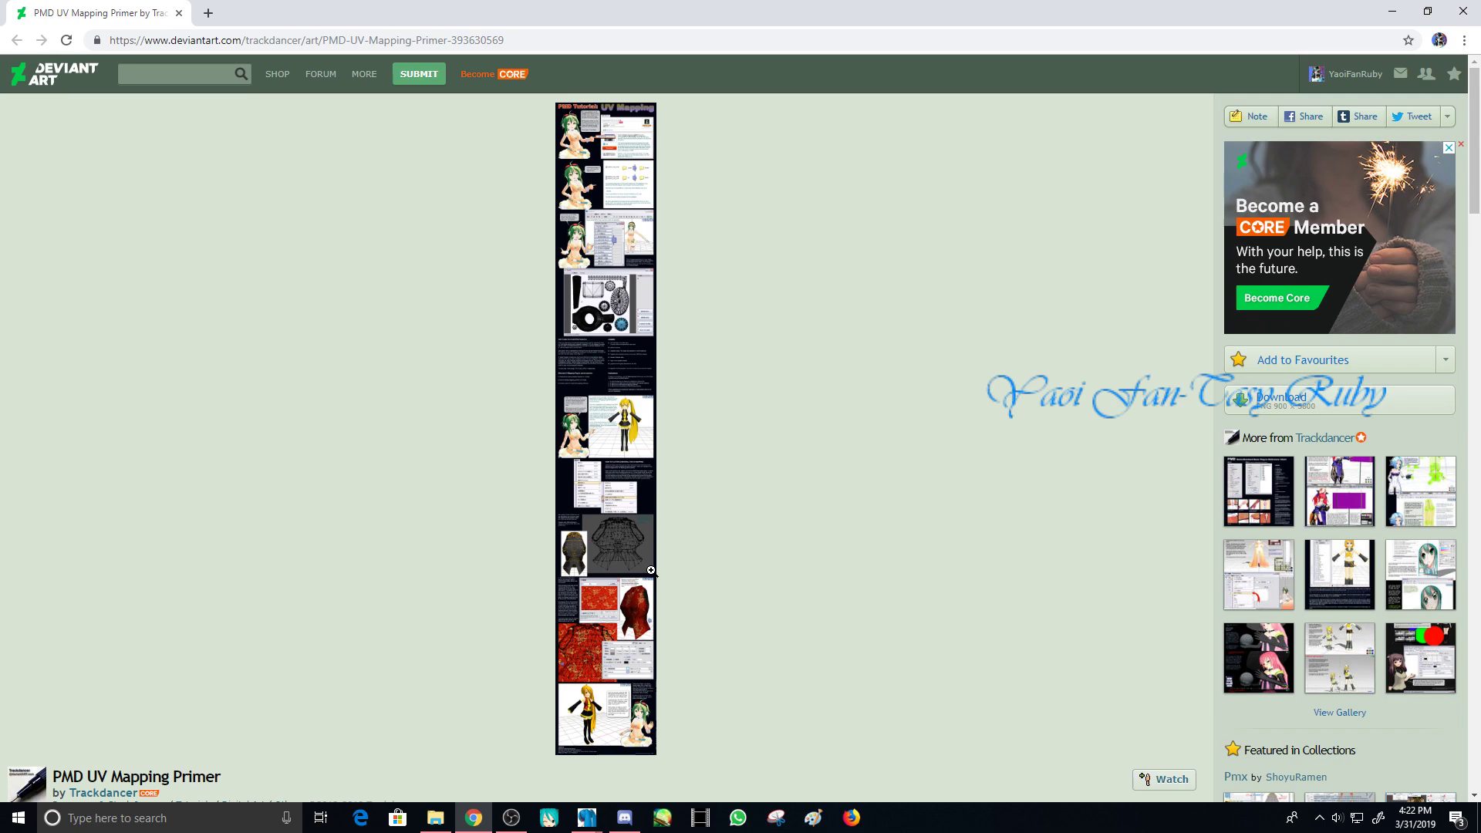
scroll(664, 568, "down", 4)
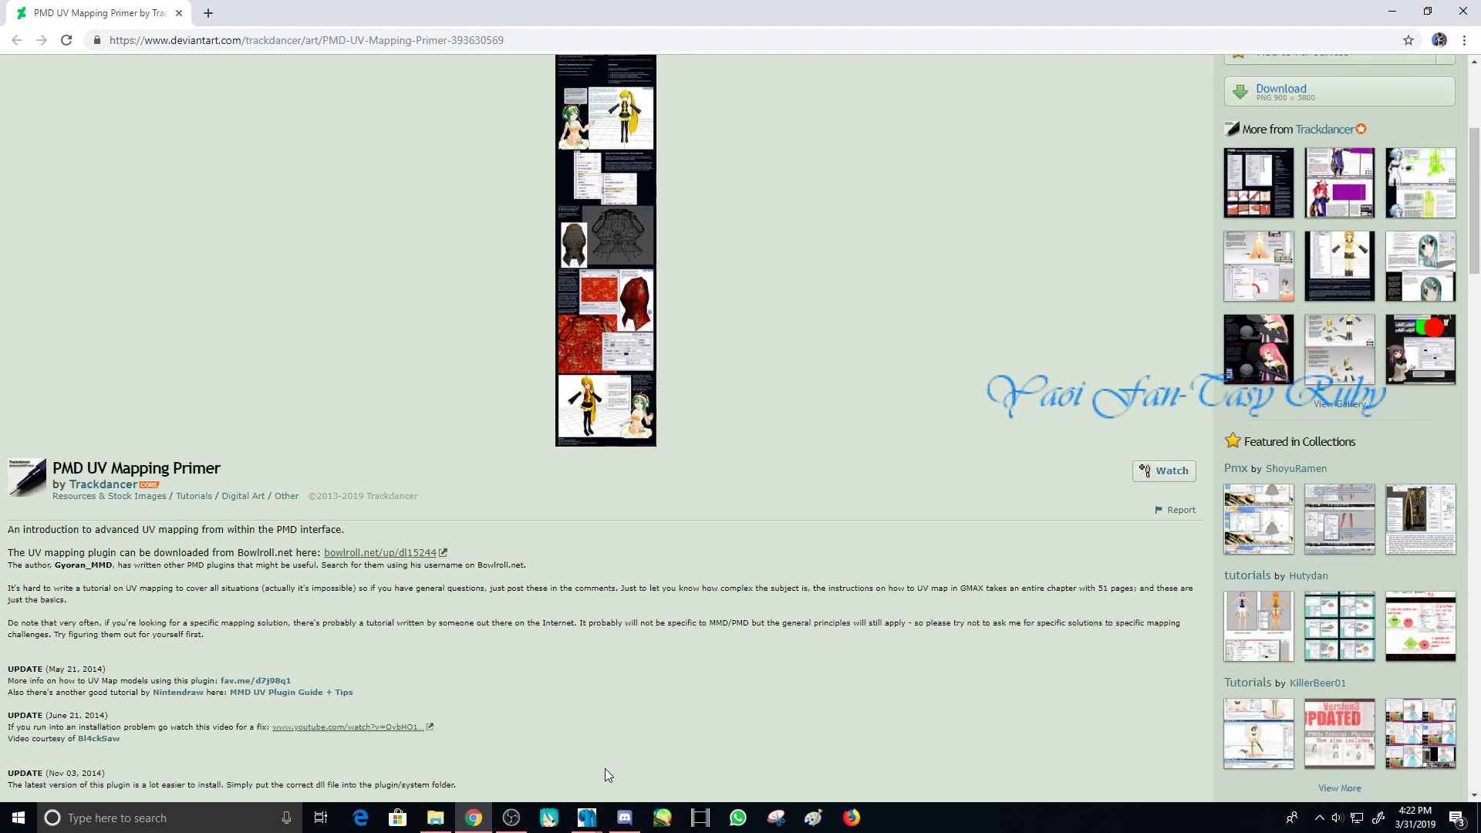
- Switch to the PmxView model window and show the model's material list in Vertex/Masking
mouse_move(586, 817)
left_click(629, 750)
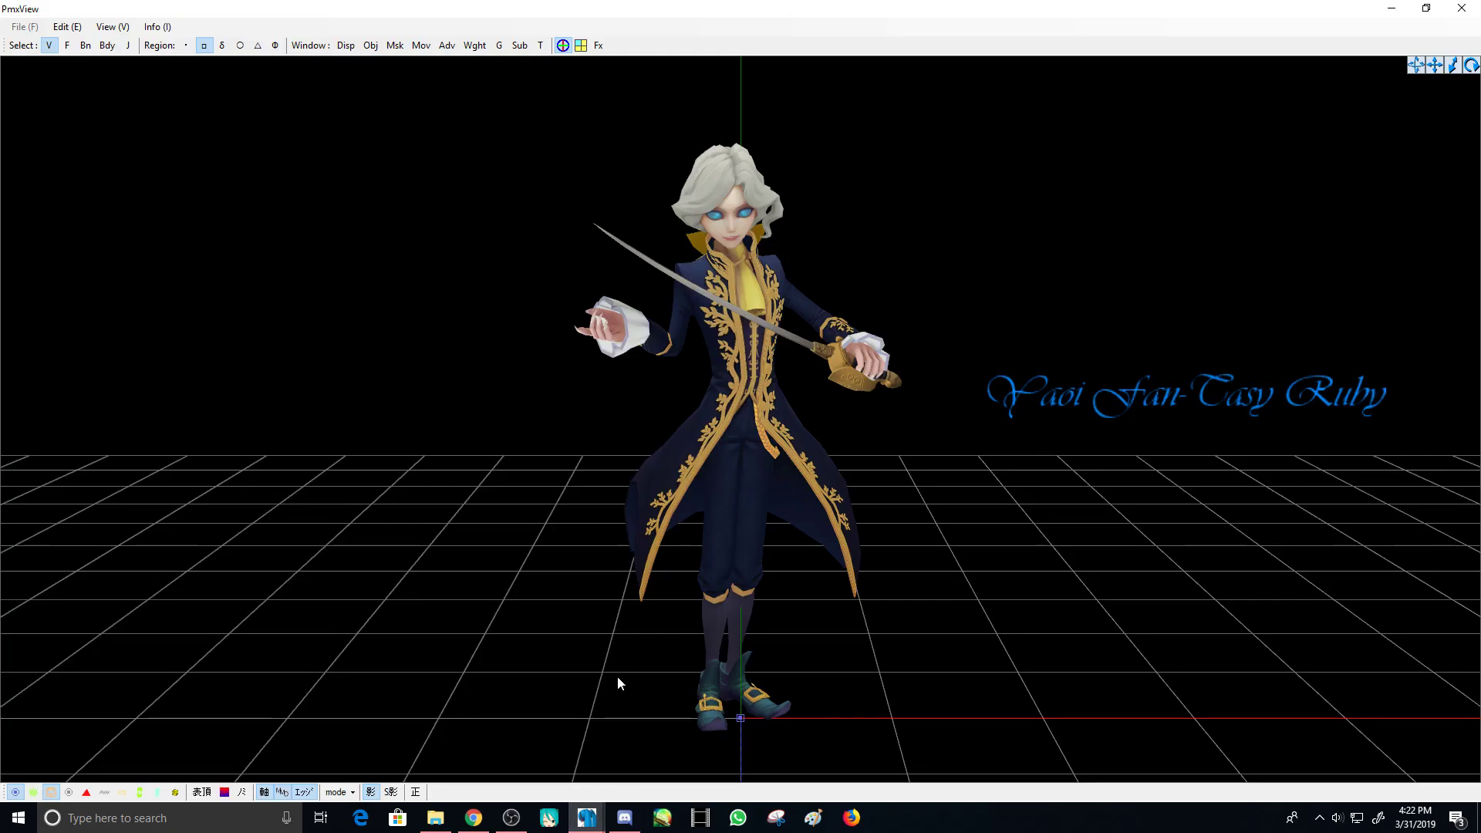
right_click_drag(617, 676, 655, 653)
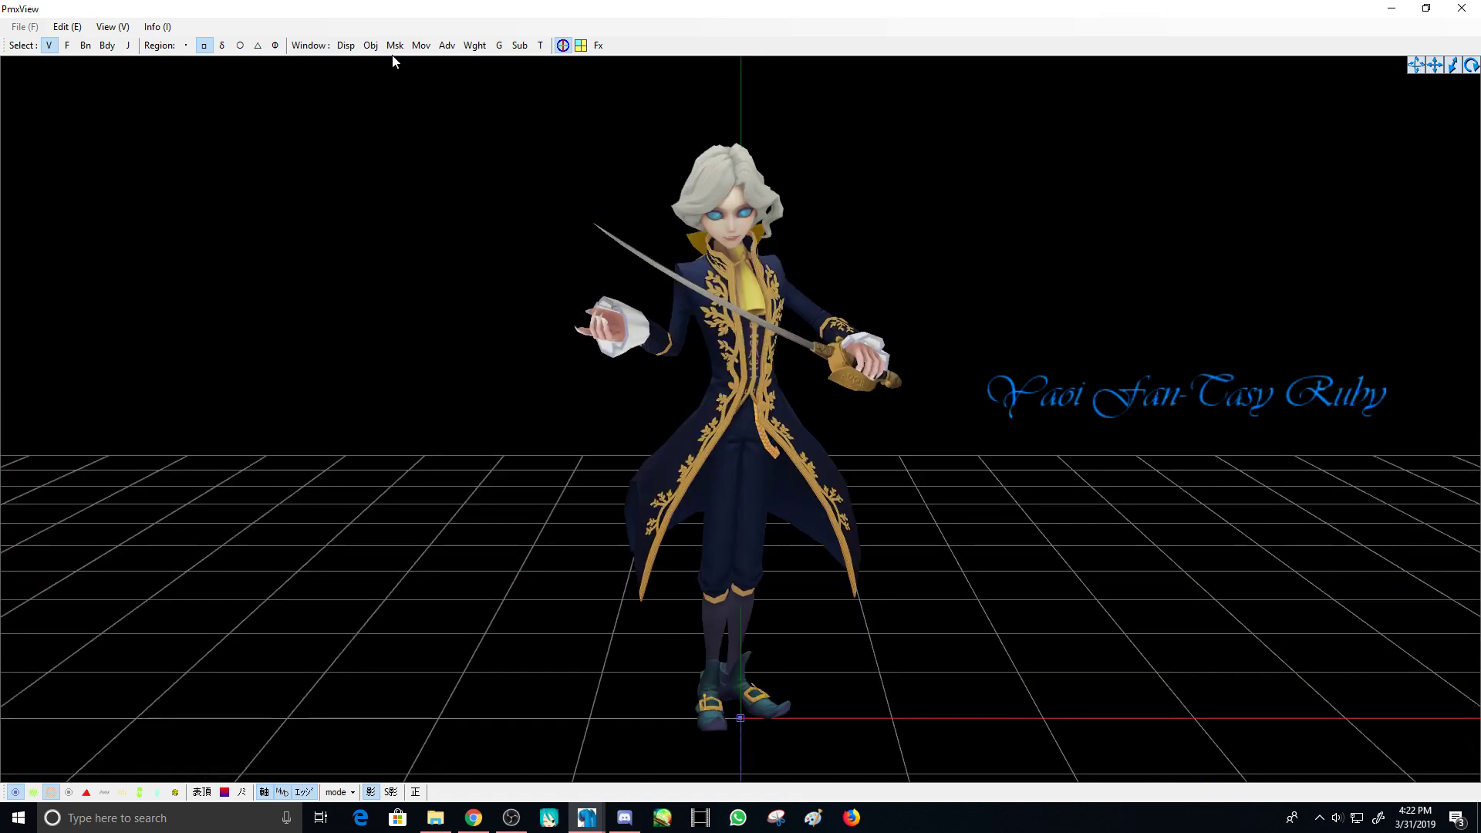
left_click(395, 45)
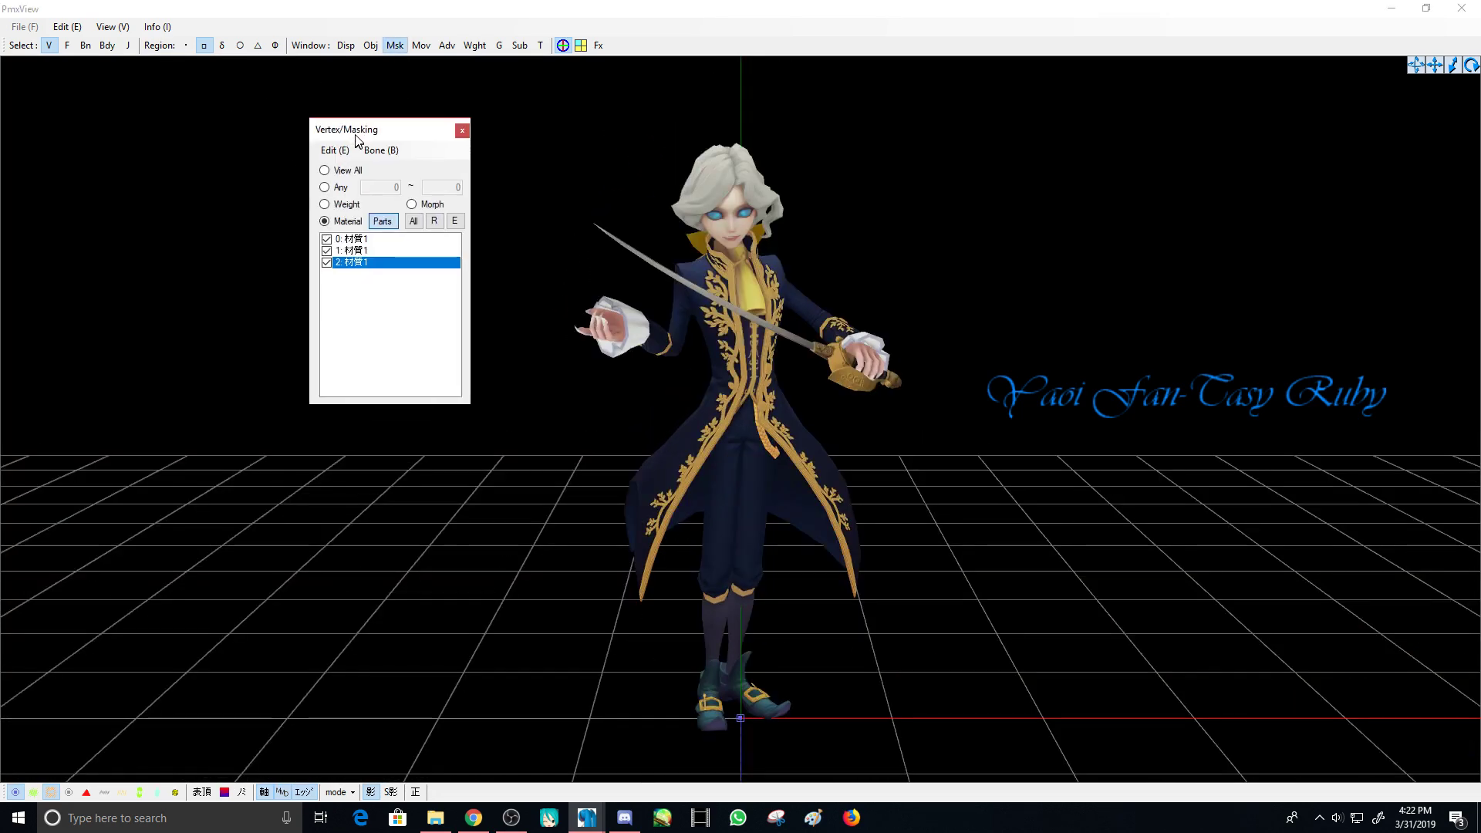
left_click(356, 250)
left_click(355, 262)
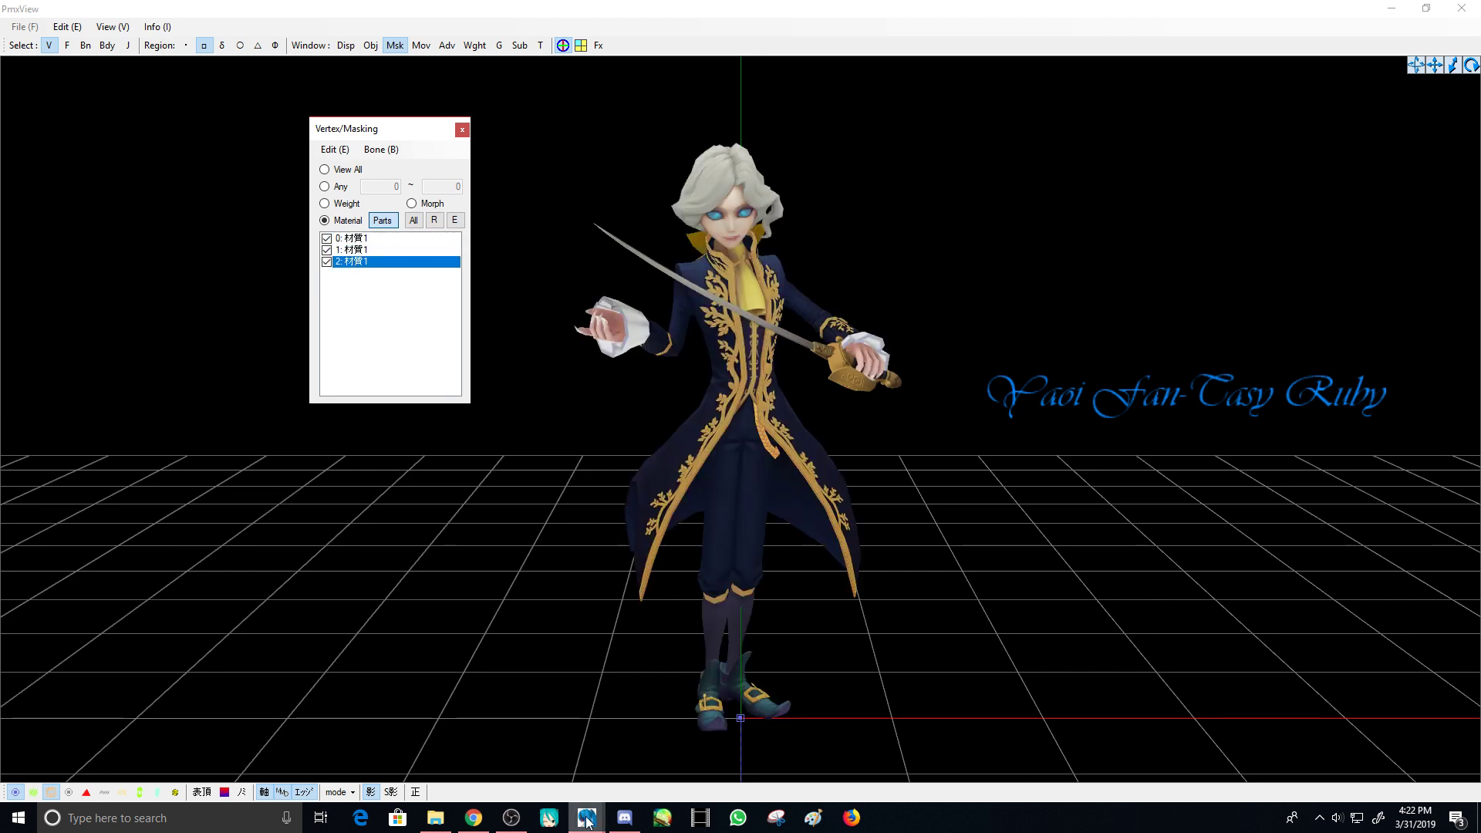
- Bring up the Pmx Editor window and launch the UVEditor 0.219.14.4 system plug-in
mouse_move(586, 817)
left_click(496, 737)
left_click(114, 74)
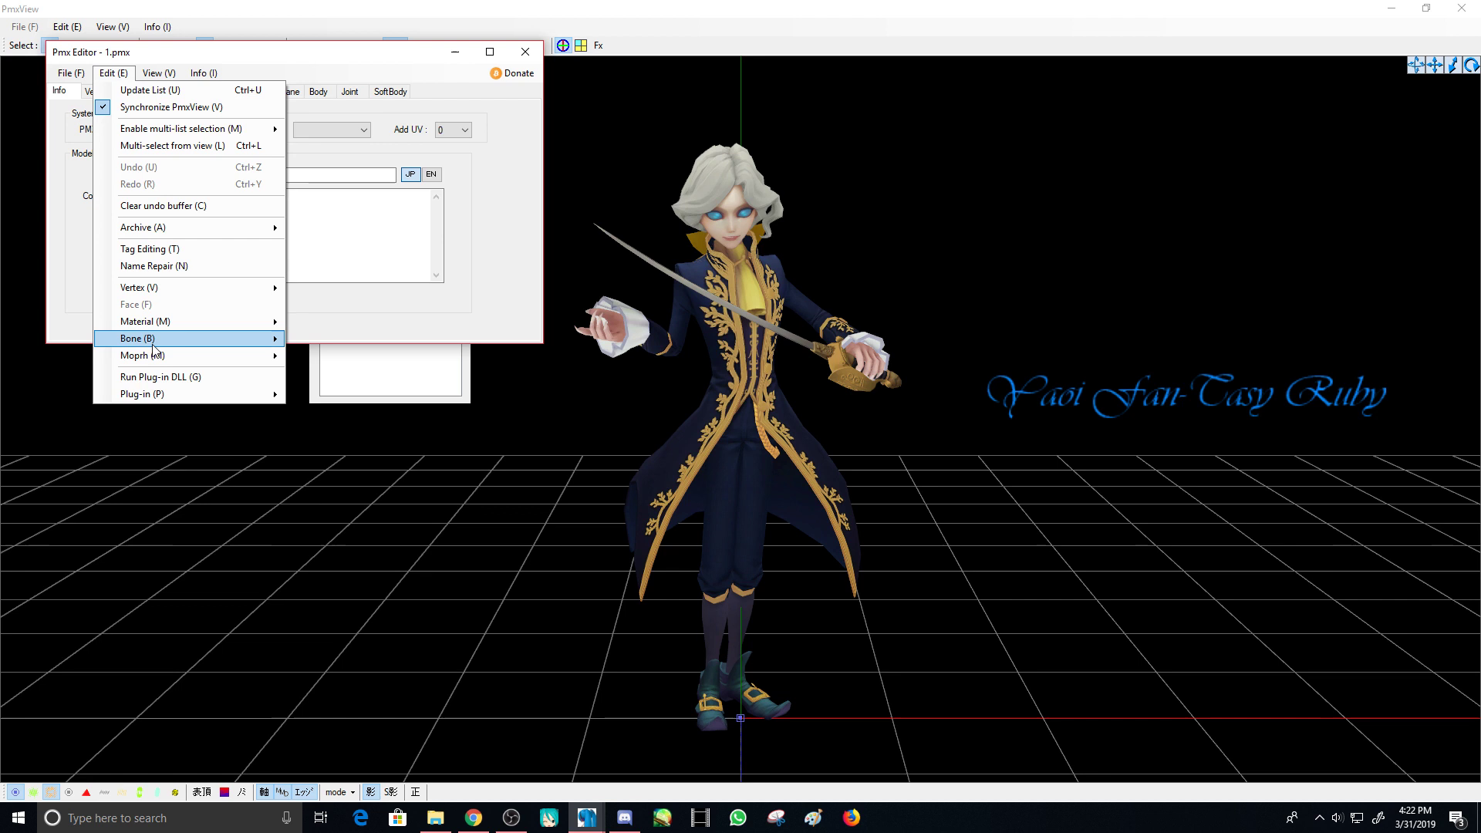
mouse_move(227, 400)
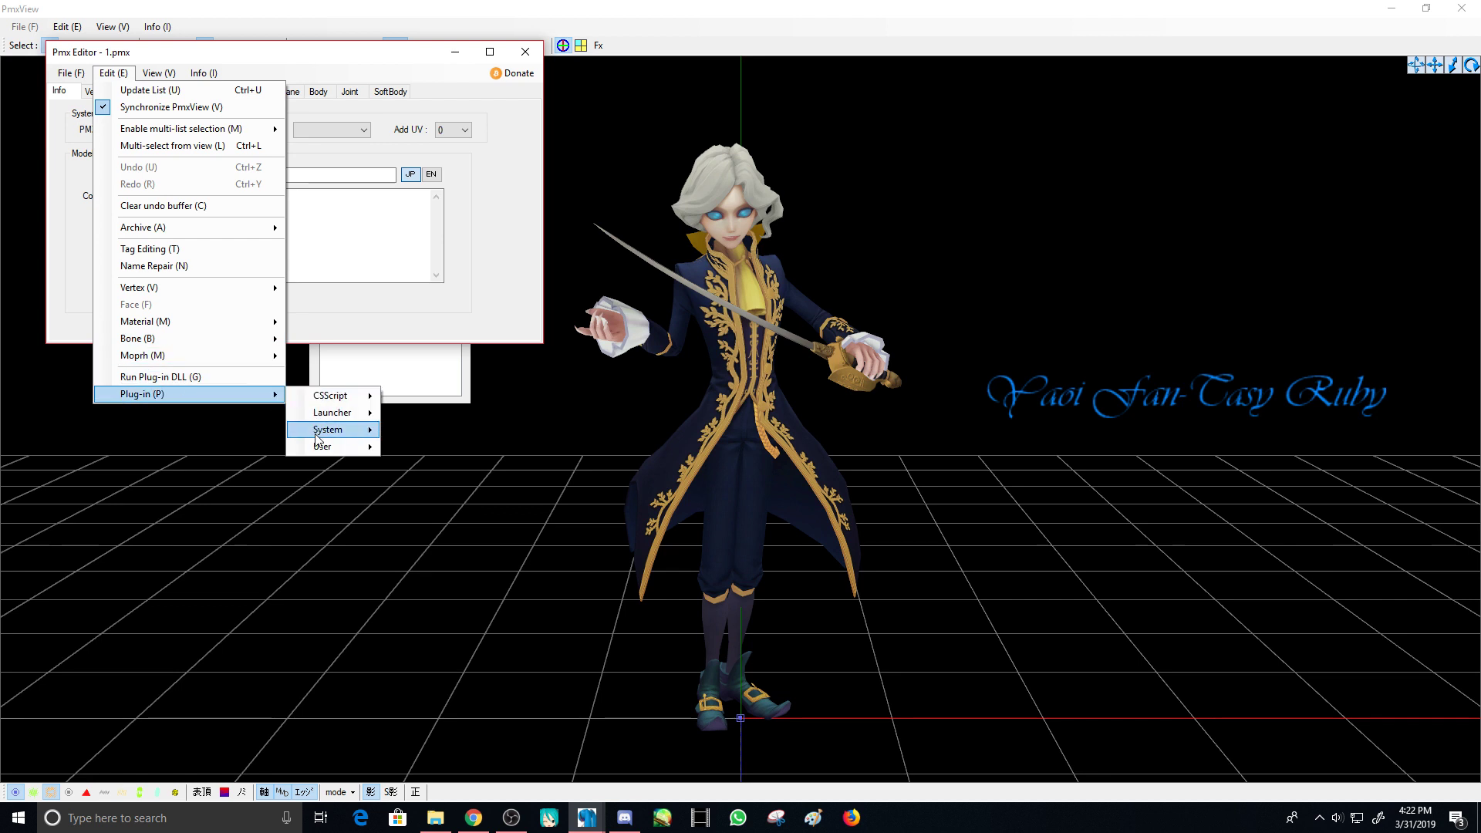
mouse_move(315, 435)
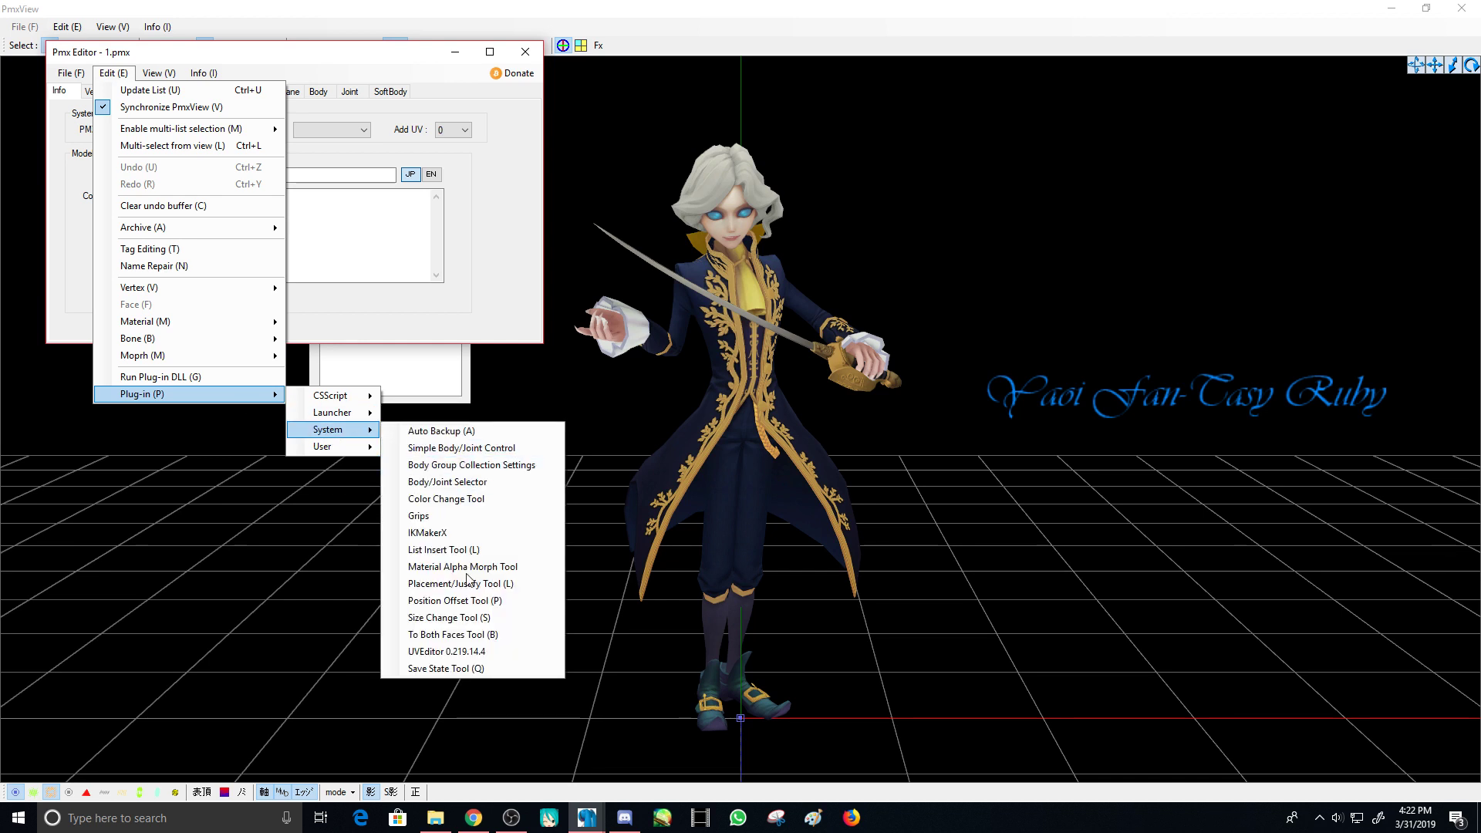
left_click(456, 652)
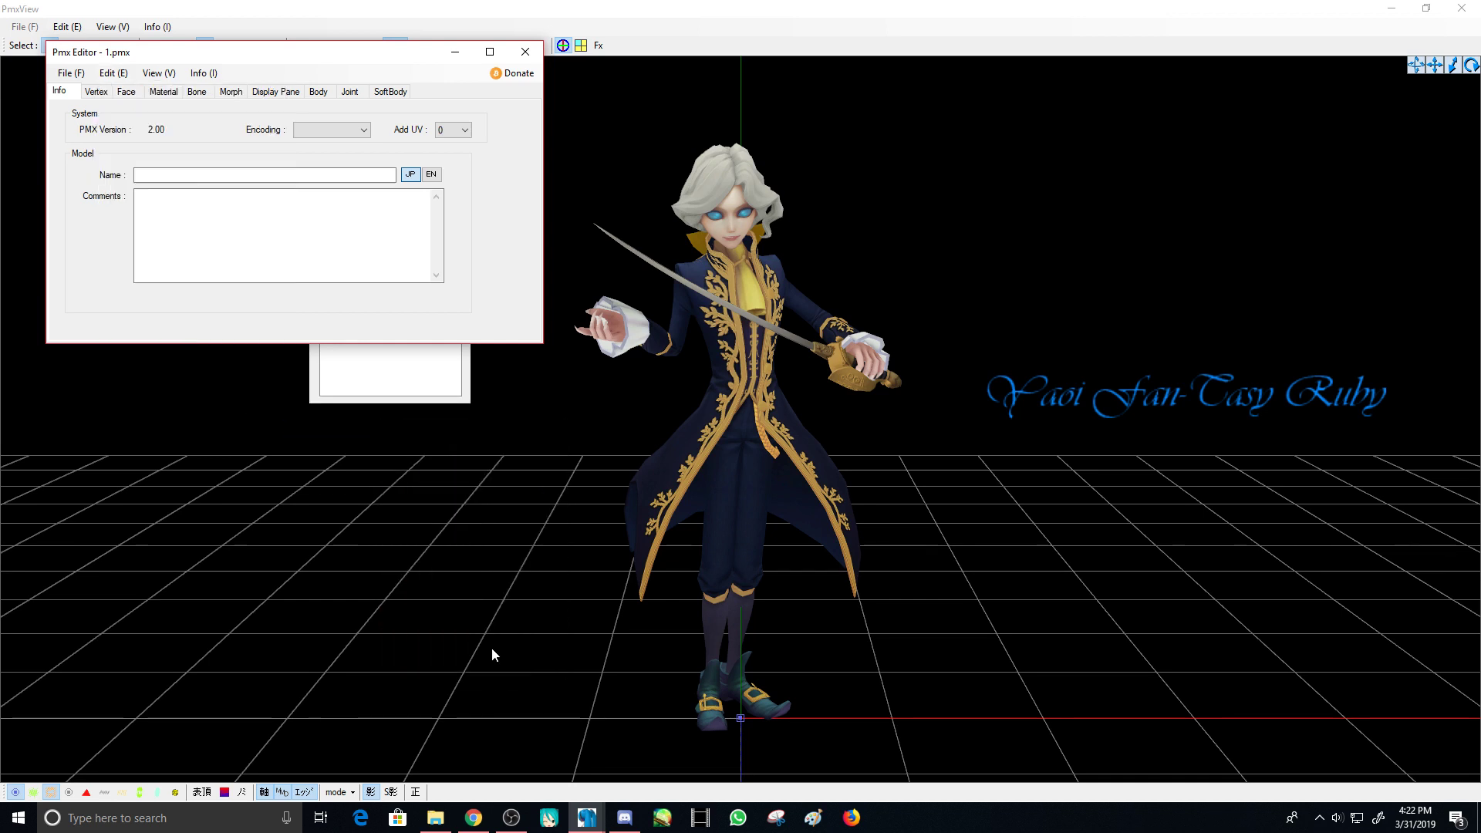
- Load material 1: 材質1 into the UV Editor to show its texture and UV mesh
scroll(462, 369, "down", 3)
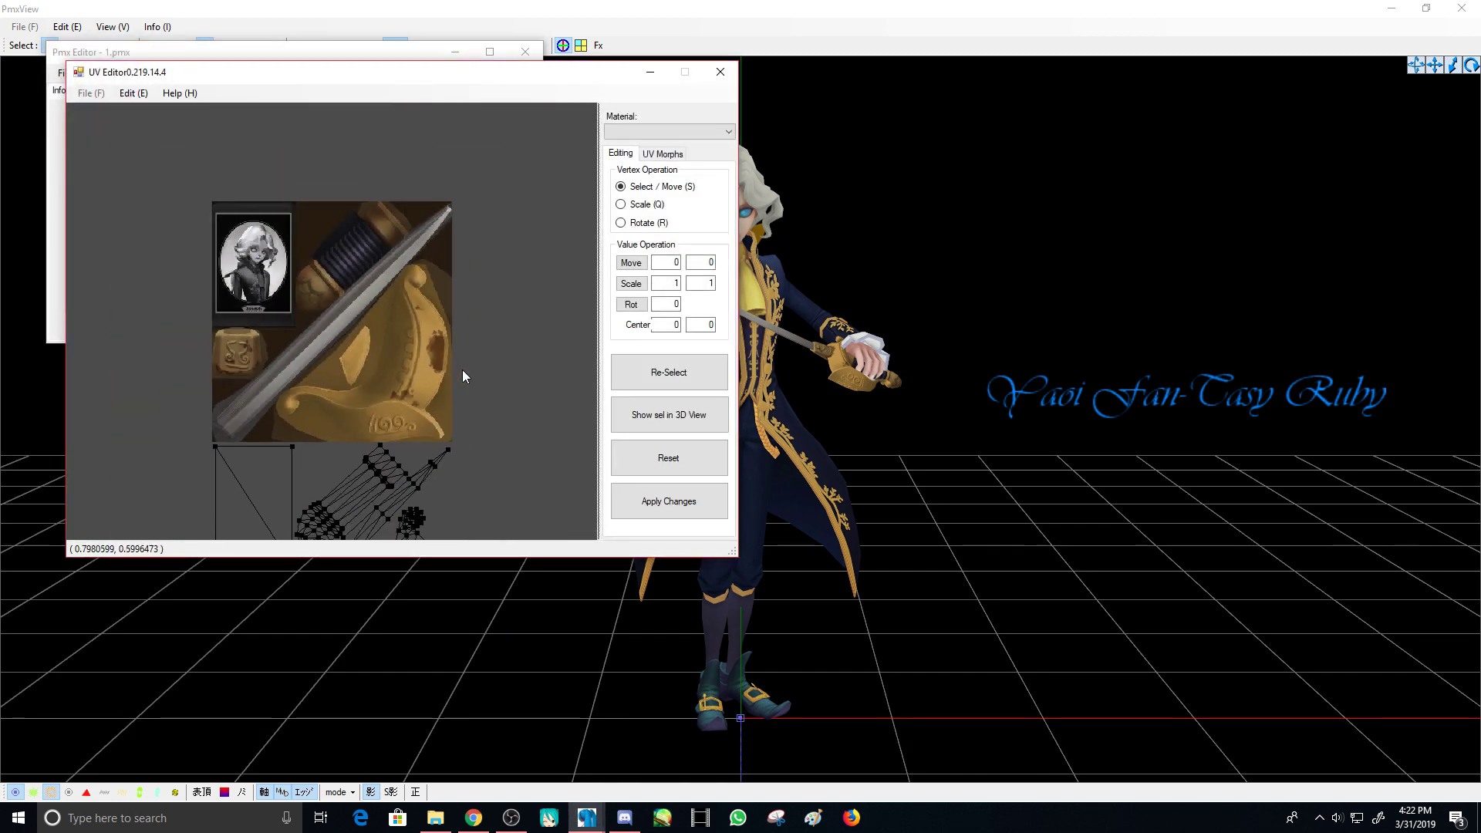
middle_click_drag(426, 423, 419, 244)
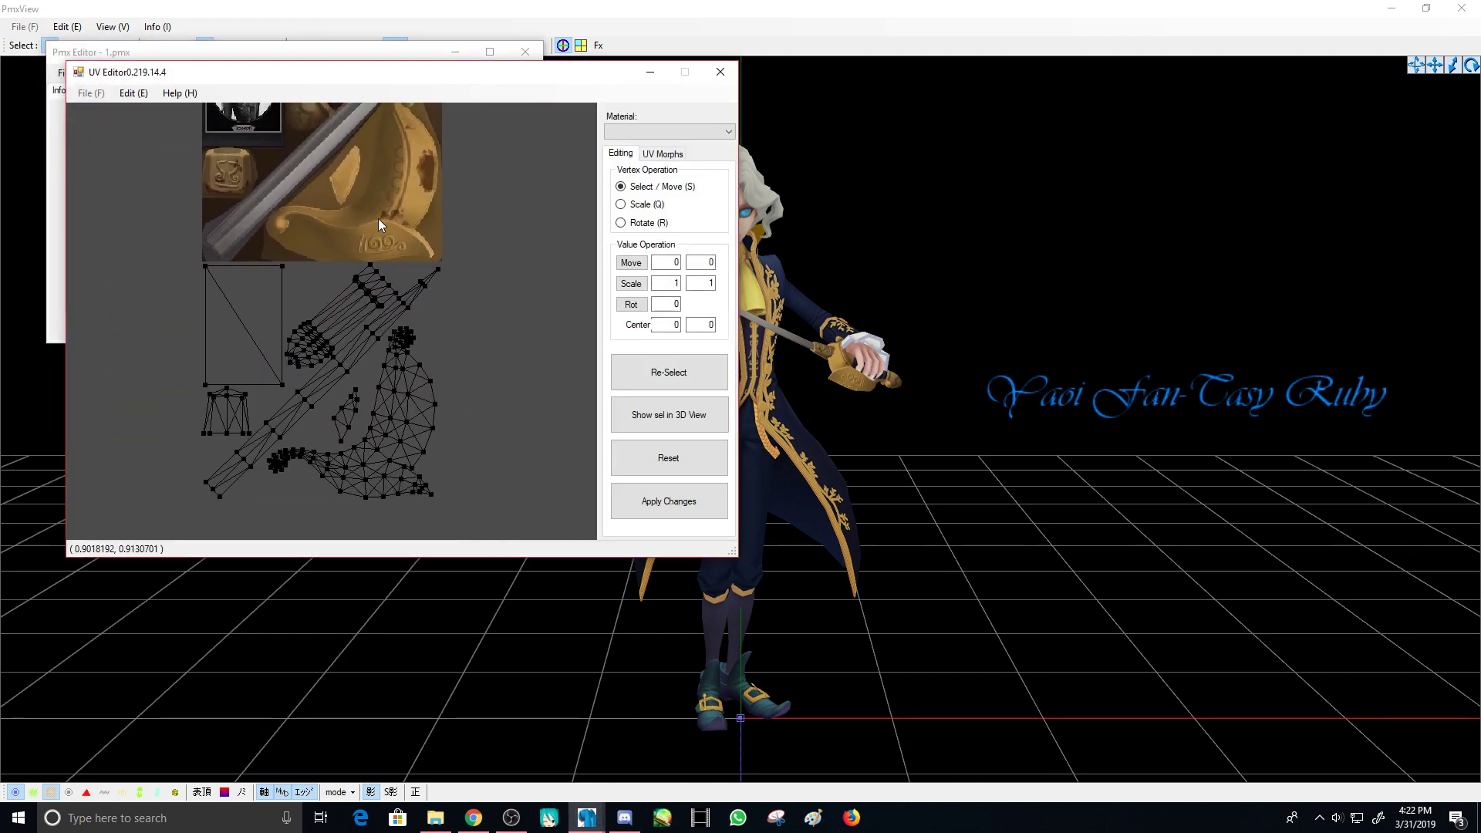
middle_click_drag(347, 318, 345, 378)
middle_click_drag(345, 270, 345, 343)
left_click(640, 135)
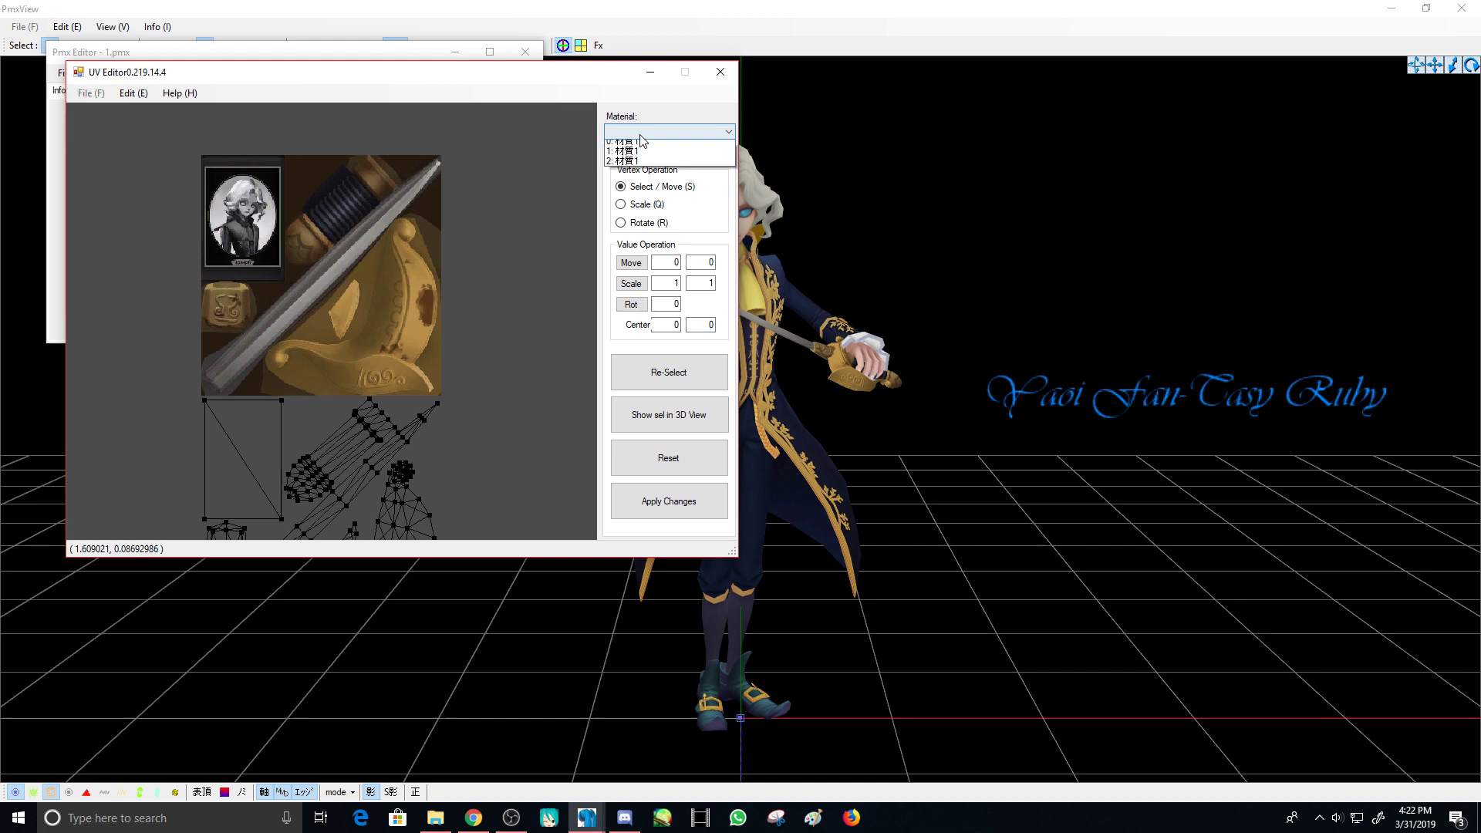
left_click(627, 145)
left_click(640, 131)
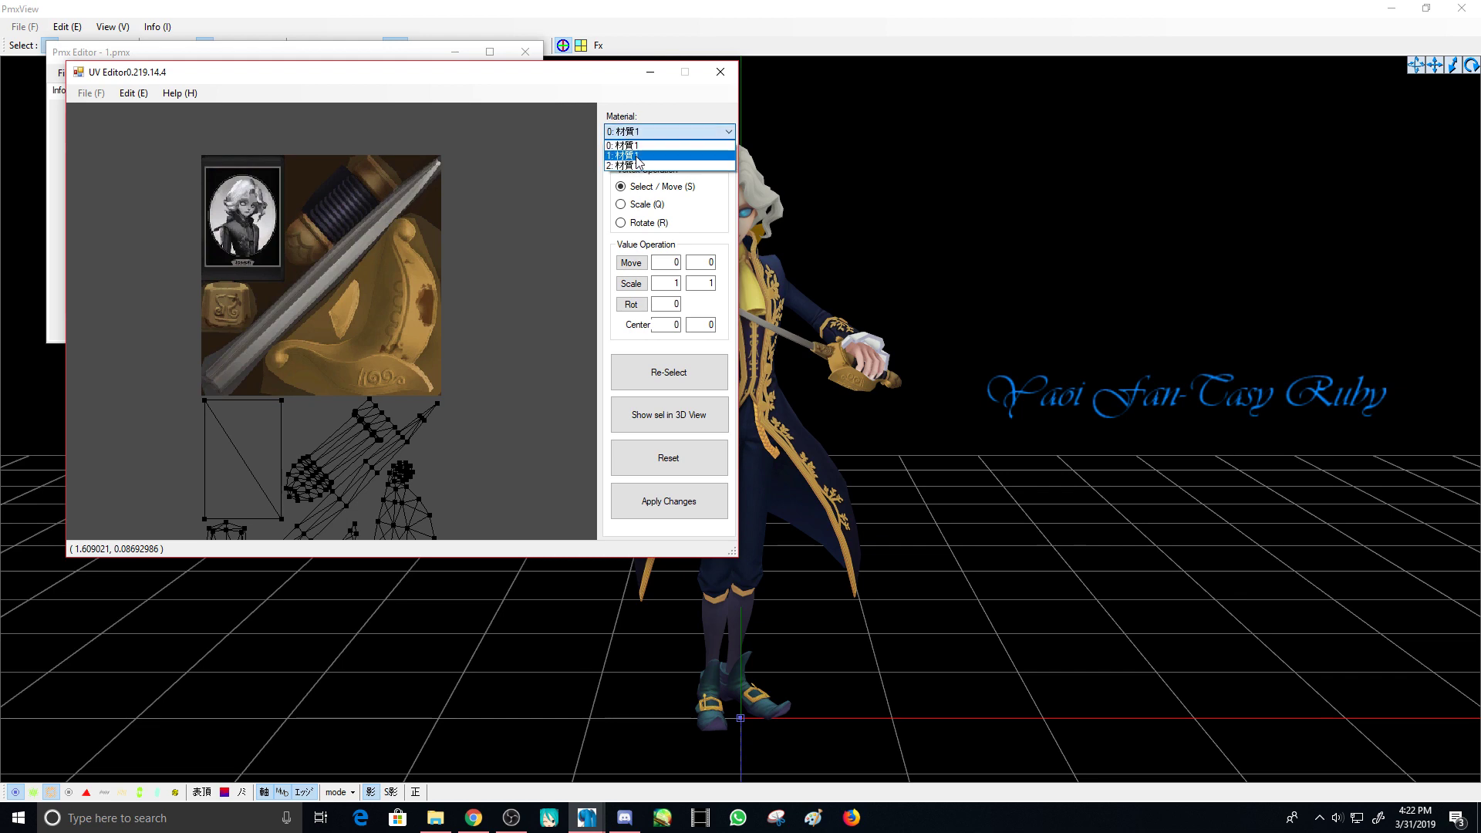
left_click(636, 156)
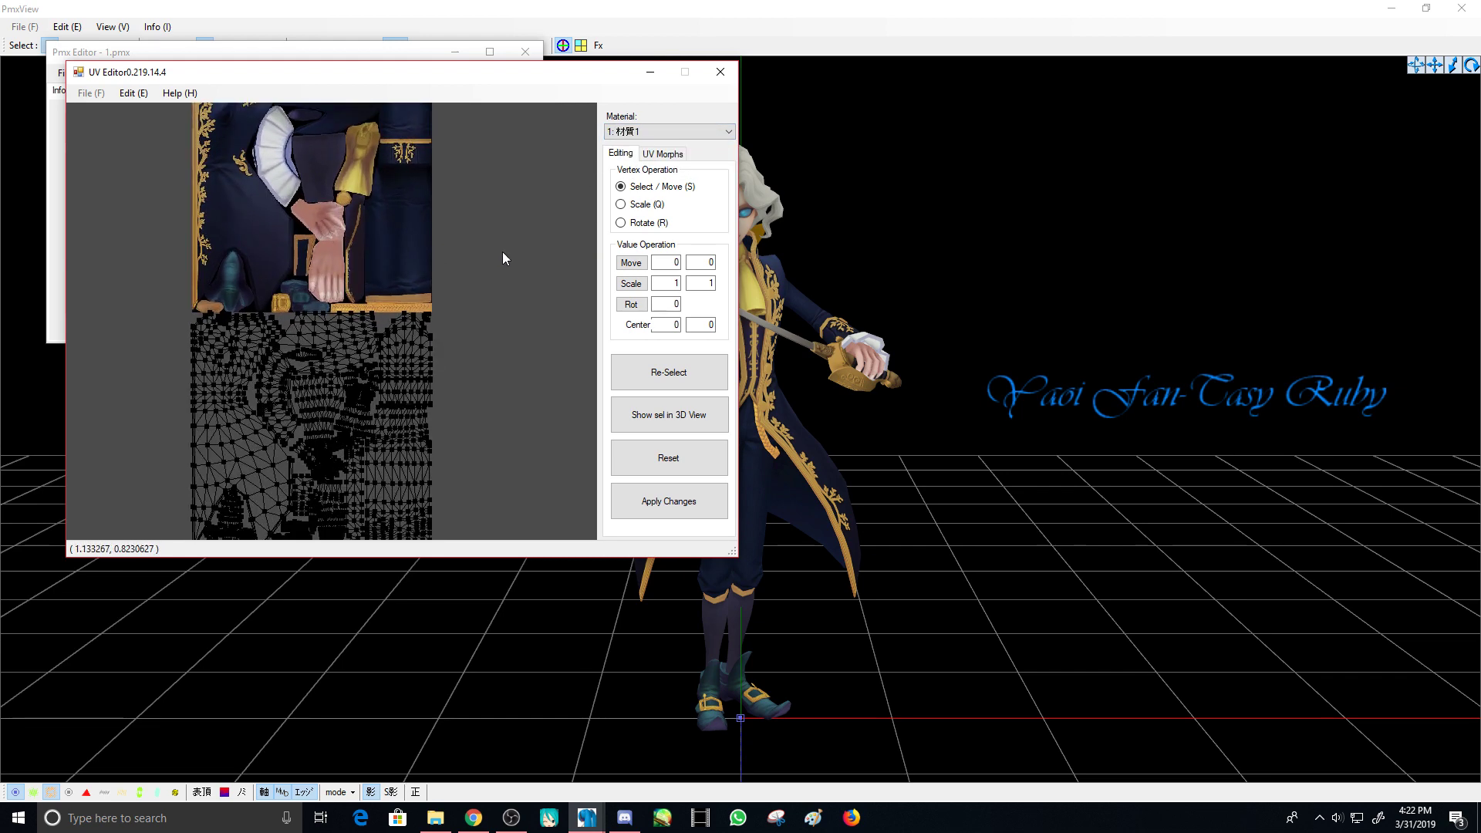
- Cycle through the Rotate and Scale vertex operations and settle on Select / Move
scroll(452, 252, "down", 2)
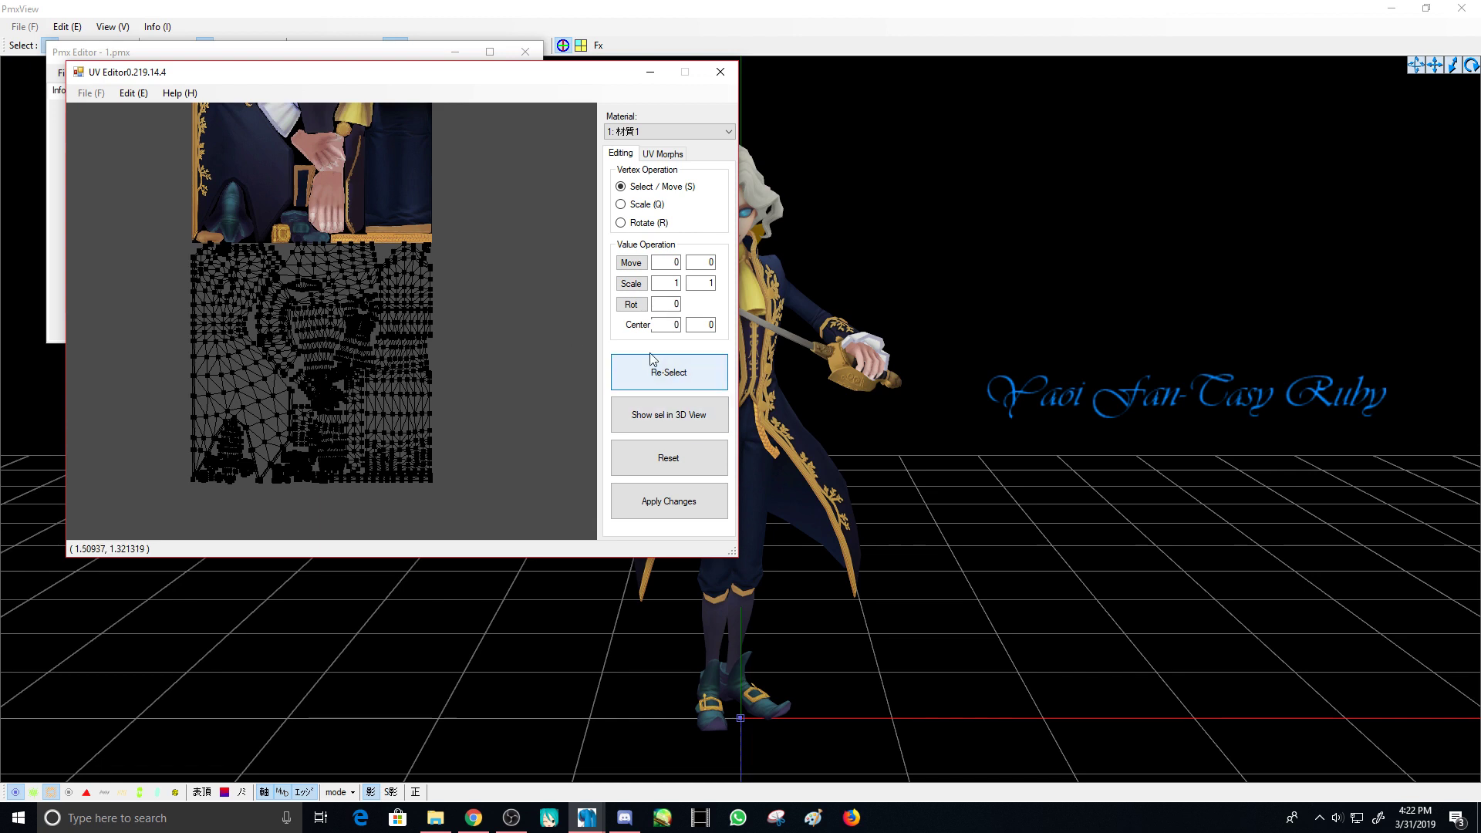
scroll(513, 206, "up", 3)
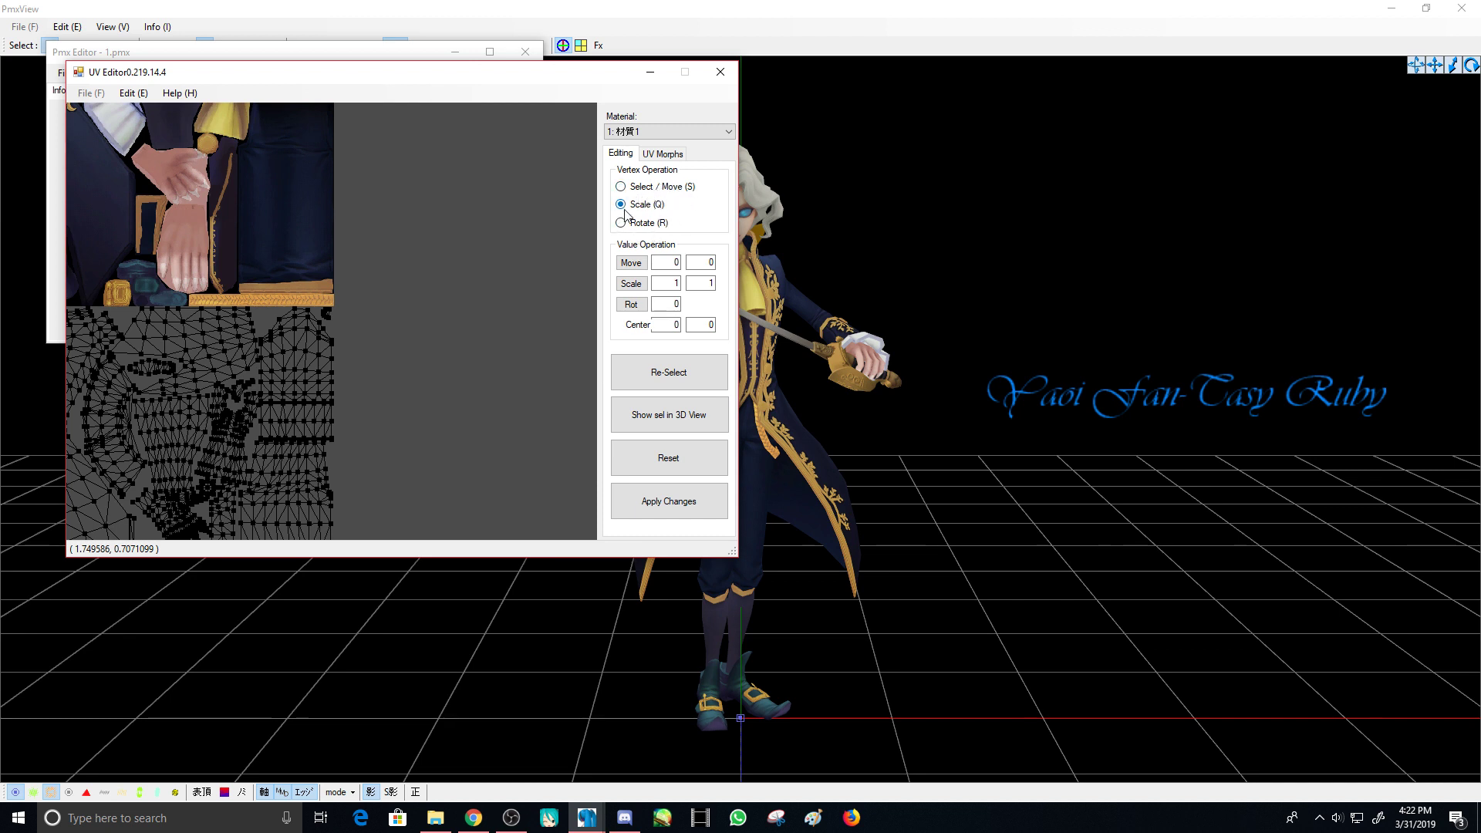
left_click(622, 222)
left_click(622, 204)
left_click(622, 186)
- Try moving the UV vertices of the mesh's right half sideways off the layout, and undo the move
right_click_drag(404, 261, 565, 163)
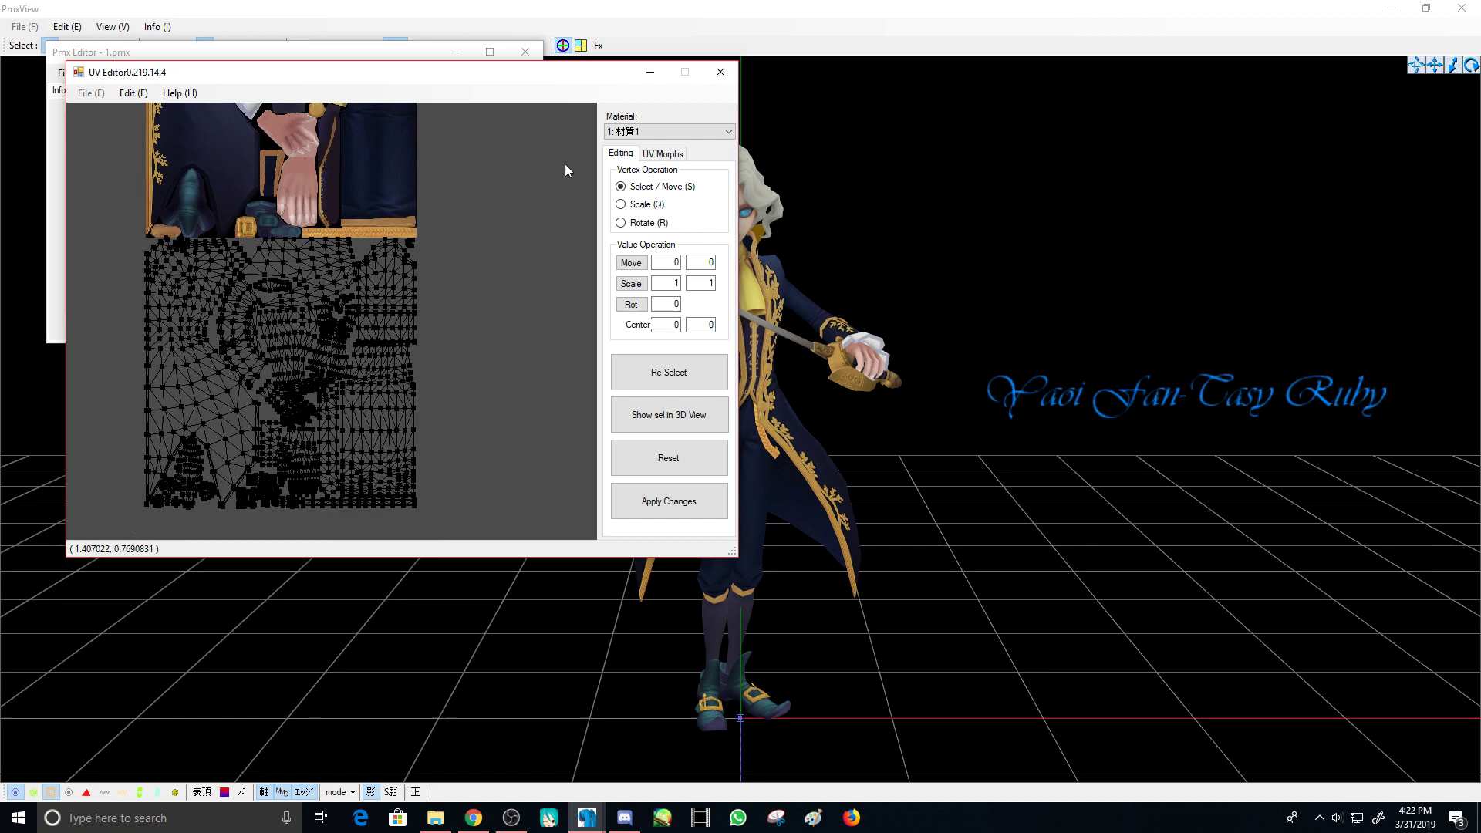
middle_click_drag(474, 229, 501, 197)
scroll(502, 196, "up", 1)
left_click_drag(495, 159, 111, 527)
left_click(333, 258)
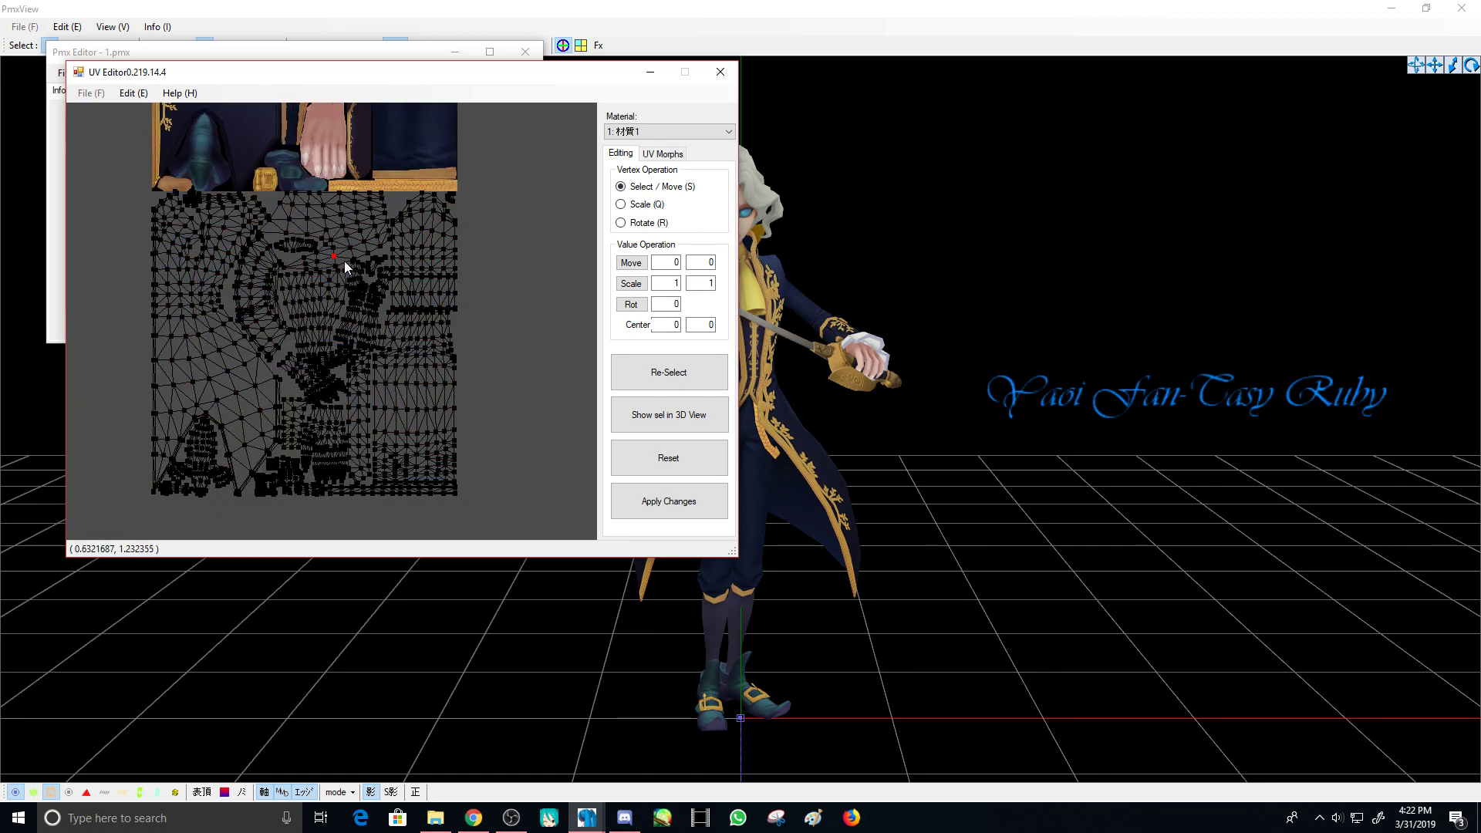
left_click_drag(314, 162, 506, 424)
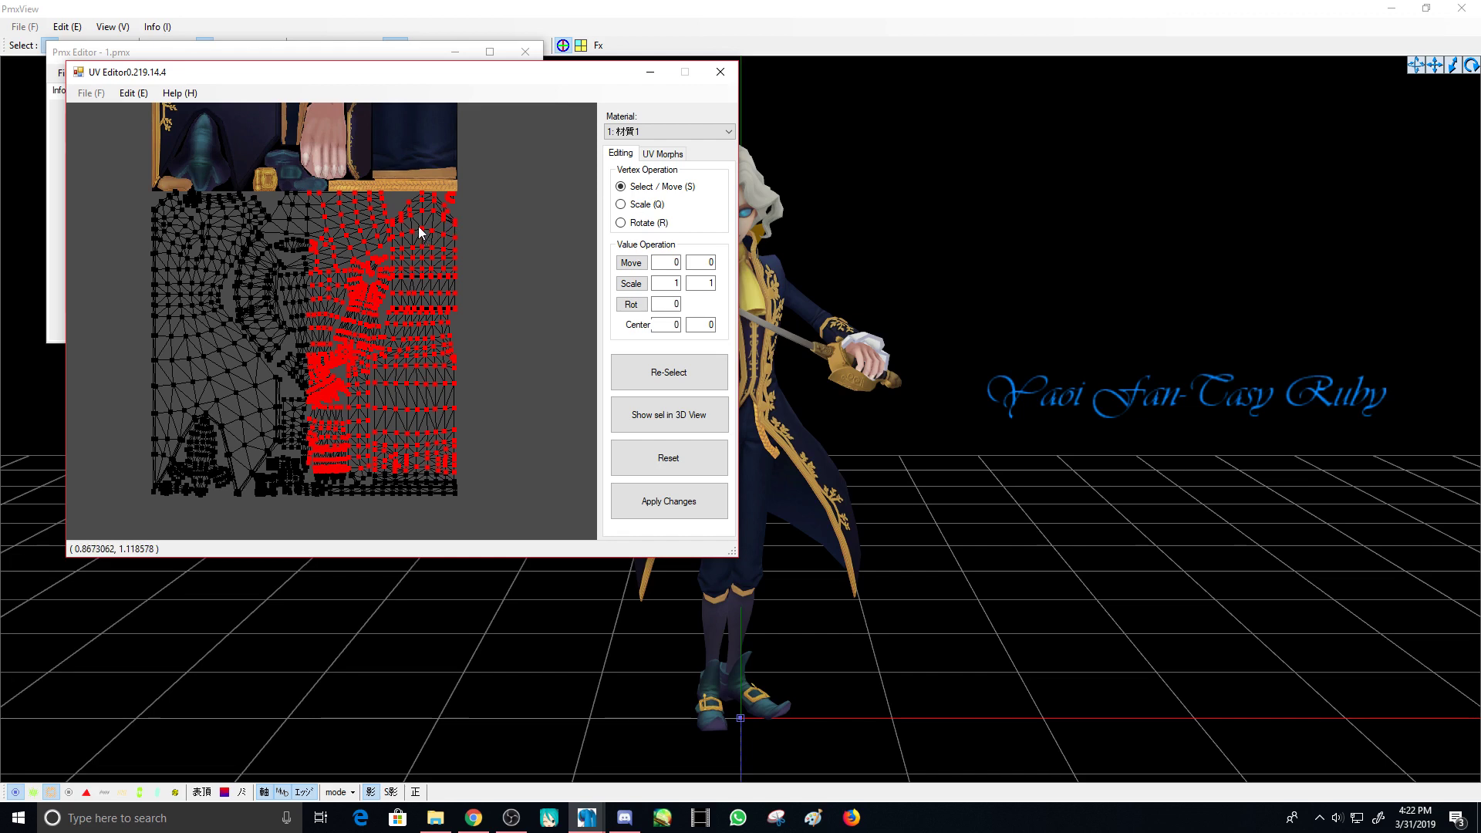
left_click_drag(424, 232, 503, 246)
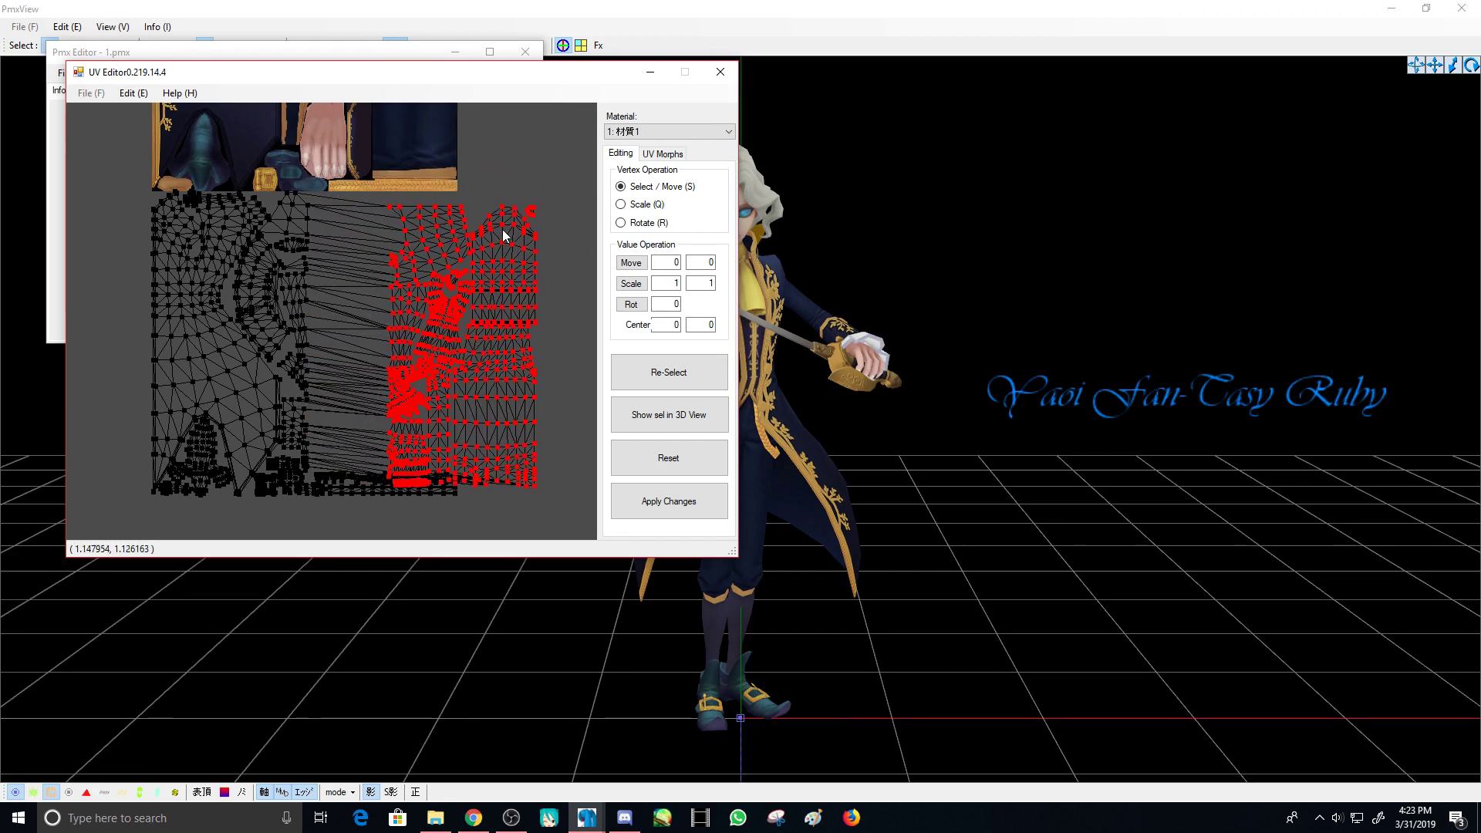
key("ctrl+z")
left_click(463, 253)
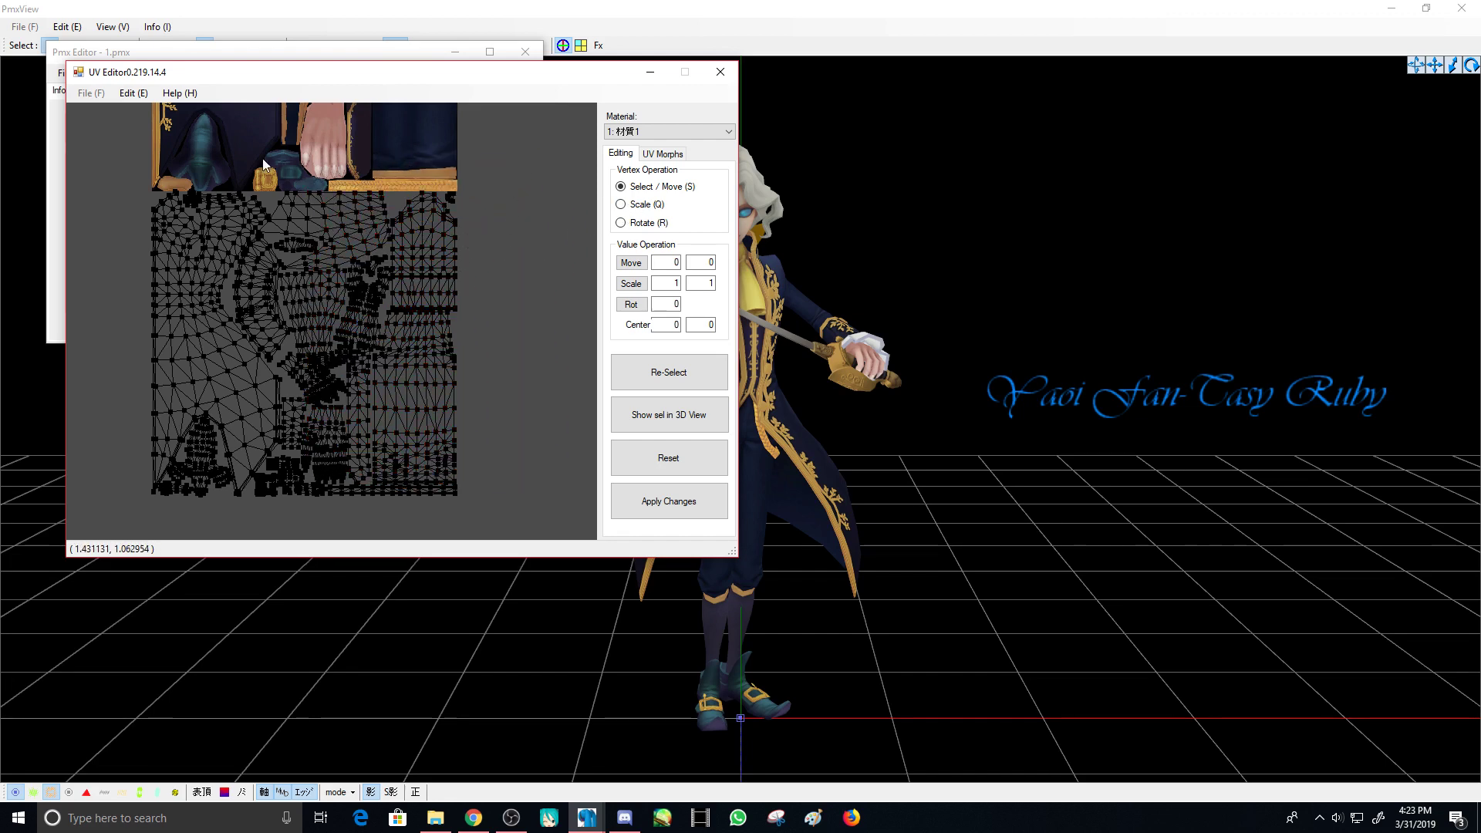
- Select the UV vertices from the mesh's upper middle to its right edge and try to scale them
left_click_drag(216, 155, 588, 455)
left_click(621, 205)
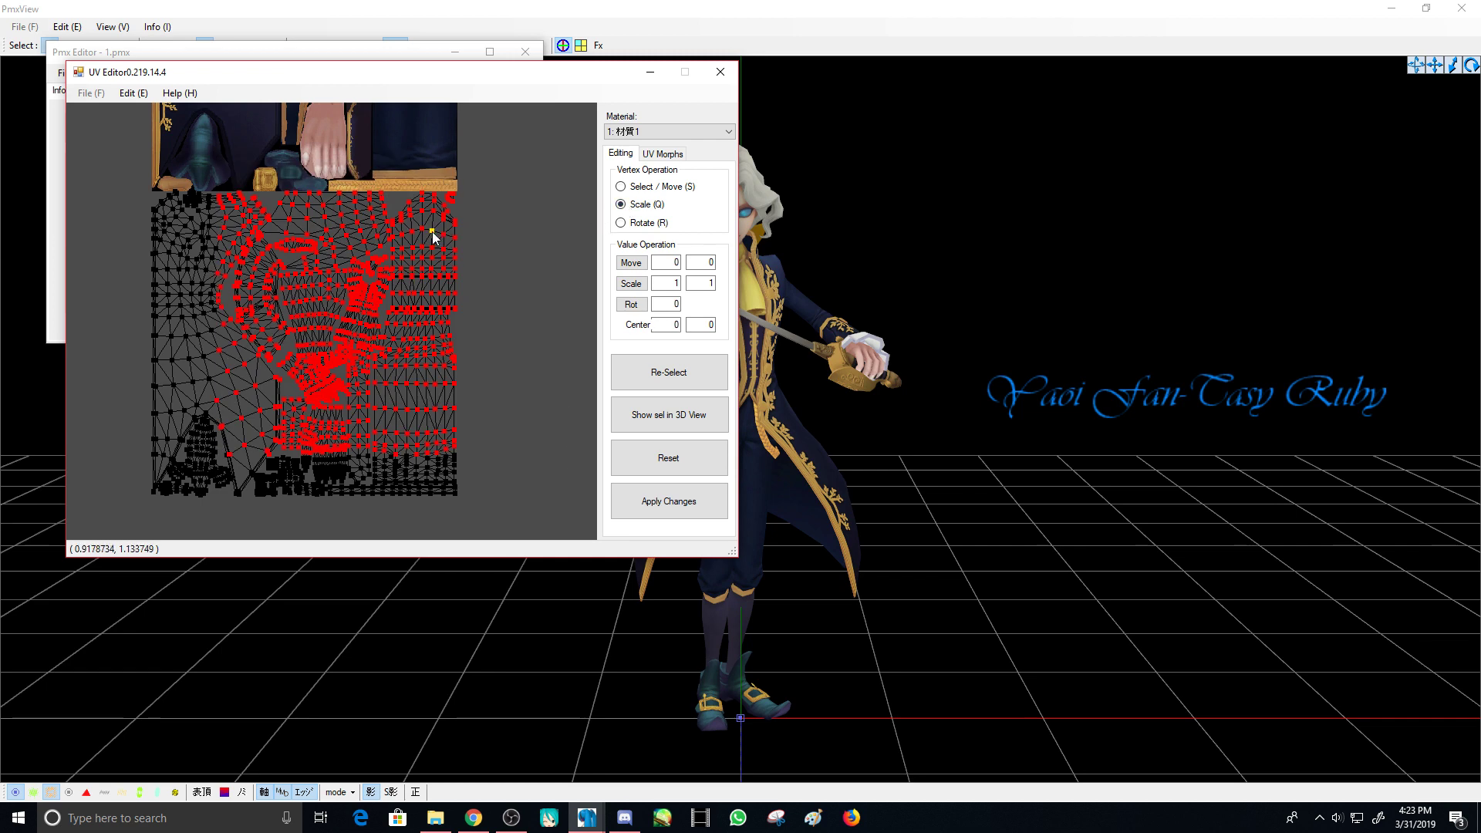
left_click_drag(432, 232, 503, 267)
- Try the Rotate operation on the selected UV vertices, and clear the selection in Select / Move mode
left_click(620, 224)
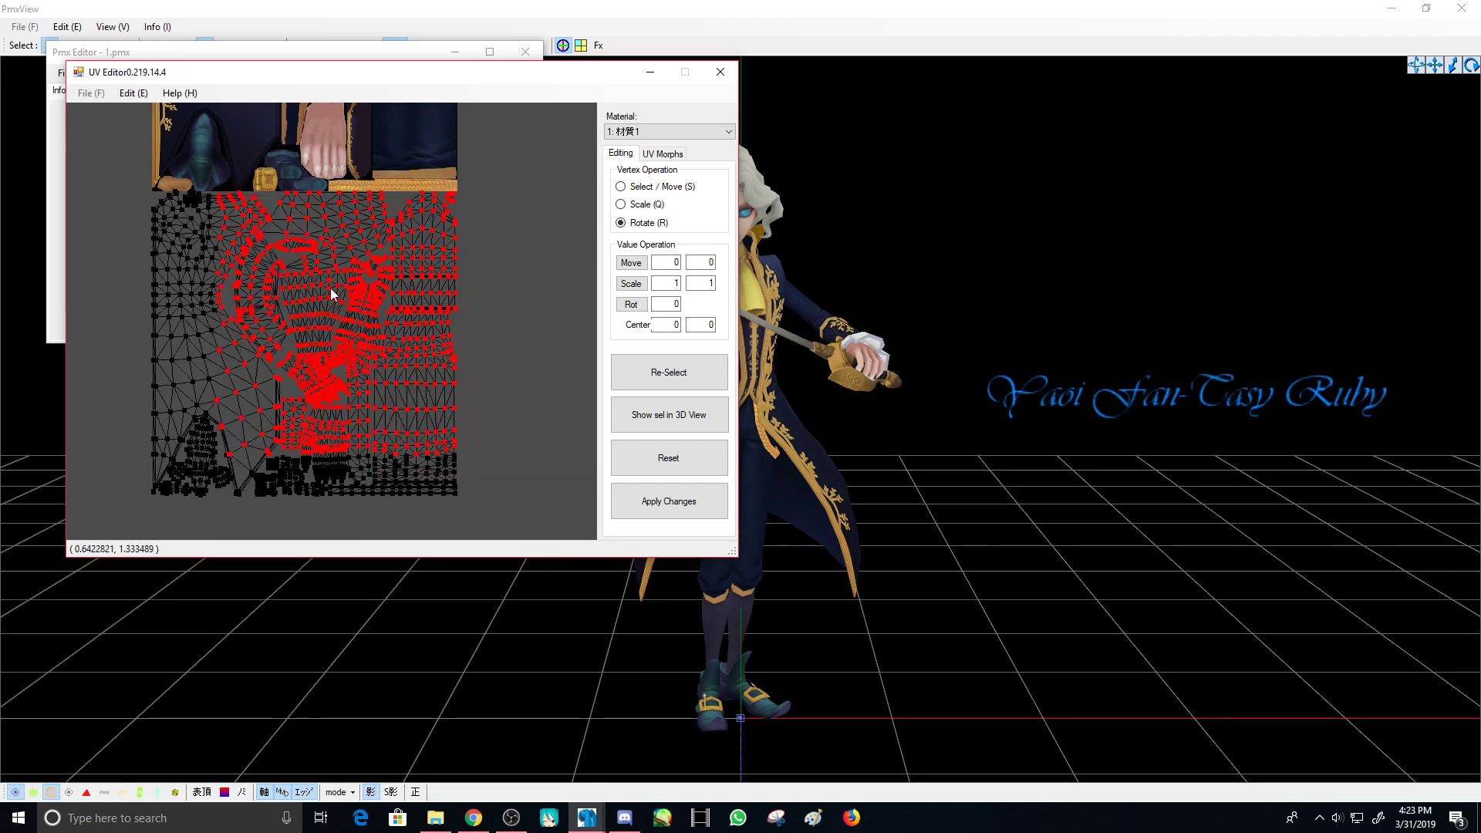
left_click_drag(233, 204, 421, 371)
scroll(507, 317, "up", 1)
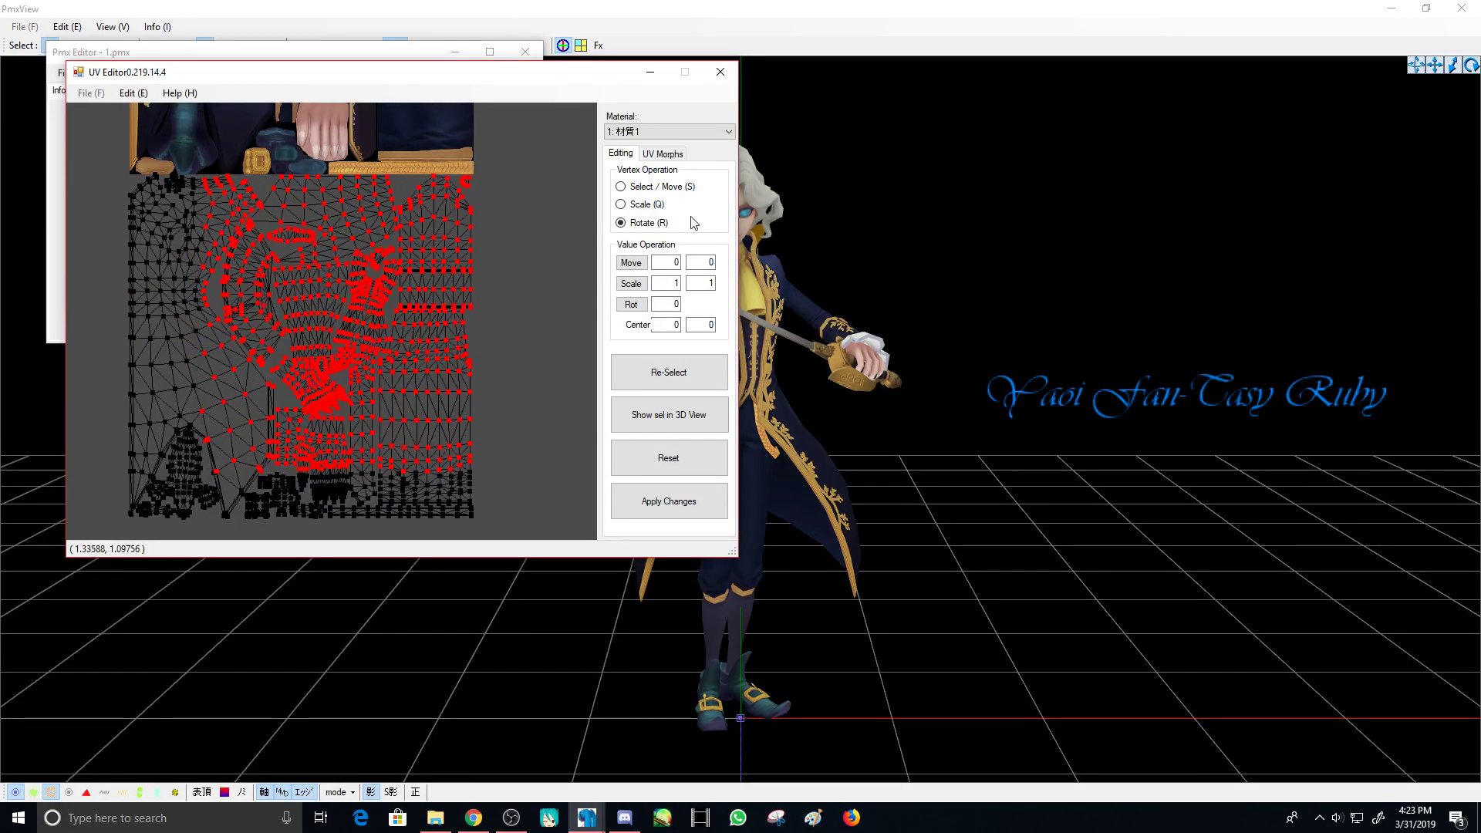
left_click_drag(364, 295, 635, 191)
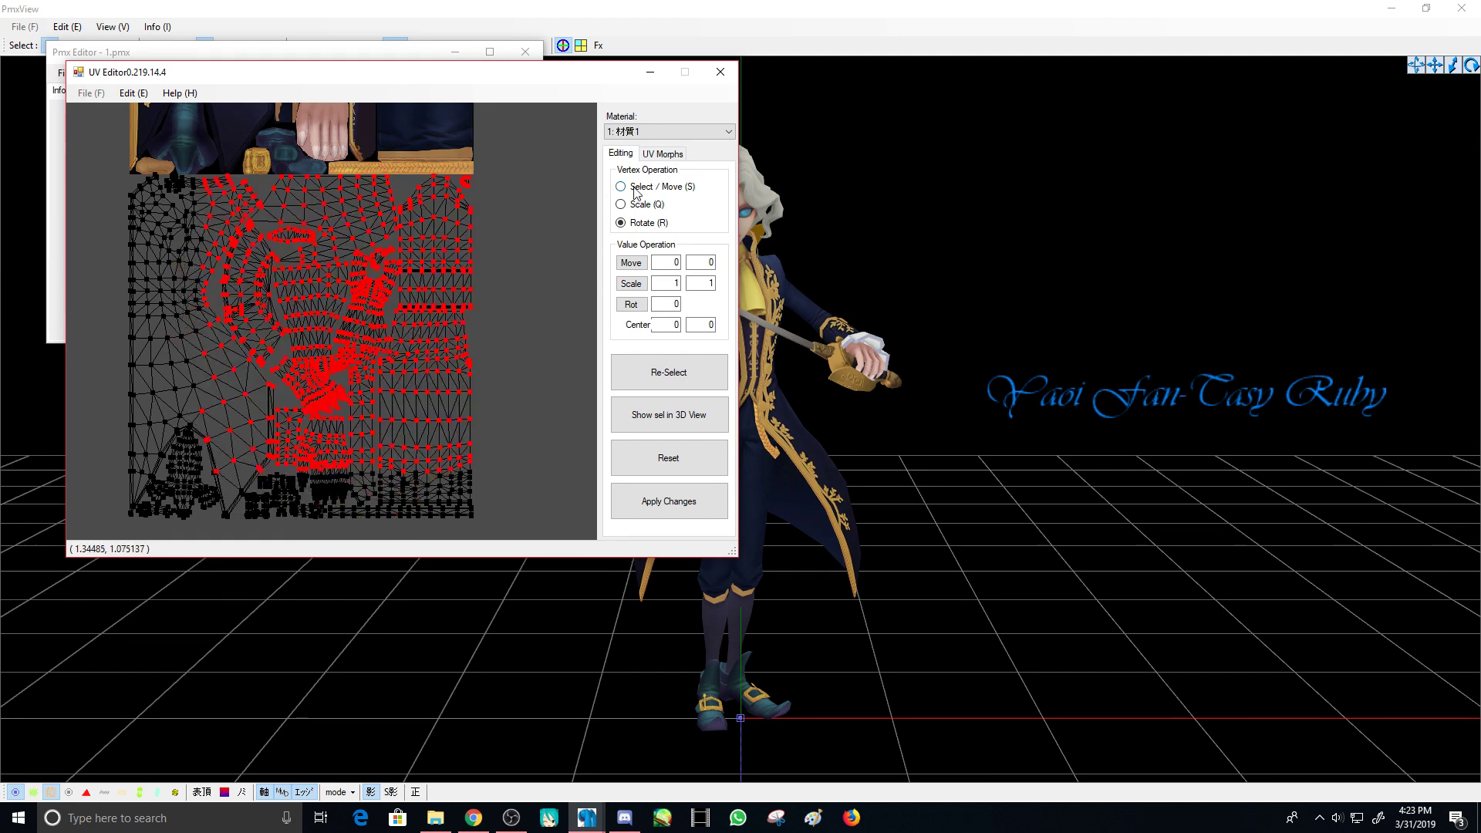
mouse_move(379, 287)
left_mouse_down()
mouse_move(400, 264)
mouse_move(380, 287)
left_mouse_up()
left_click(519, 281)
scroll(484, 457, "up", 1)
scroll(484, 459, "up", 1)
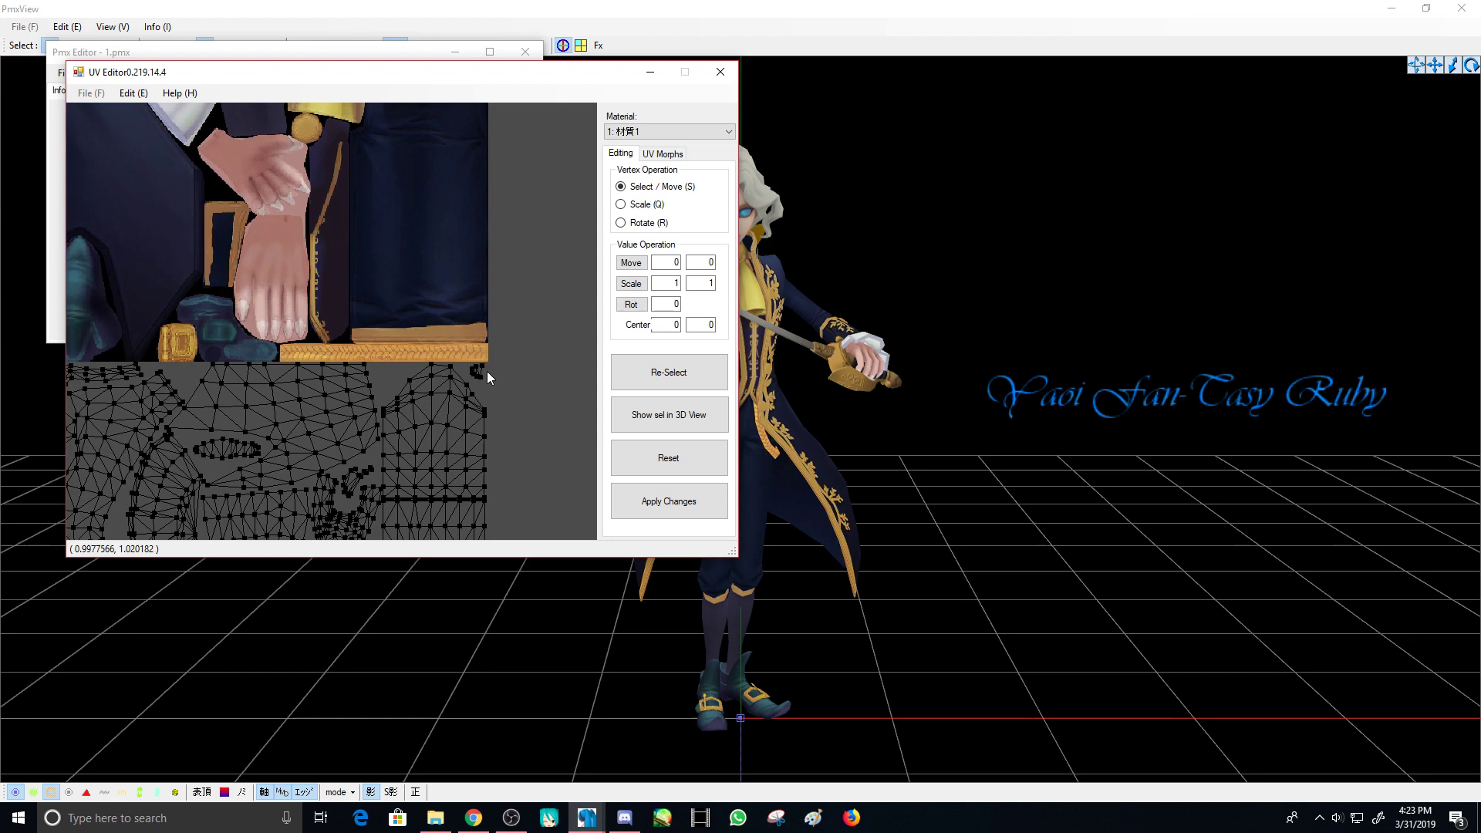
scroll(511, 375, "down", 1)
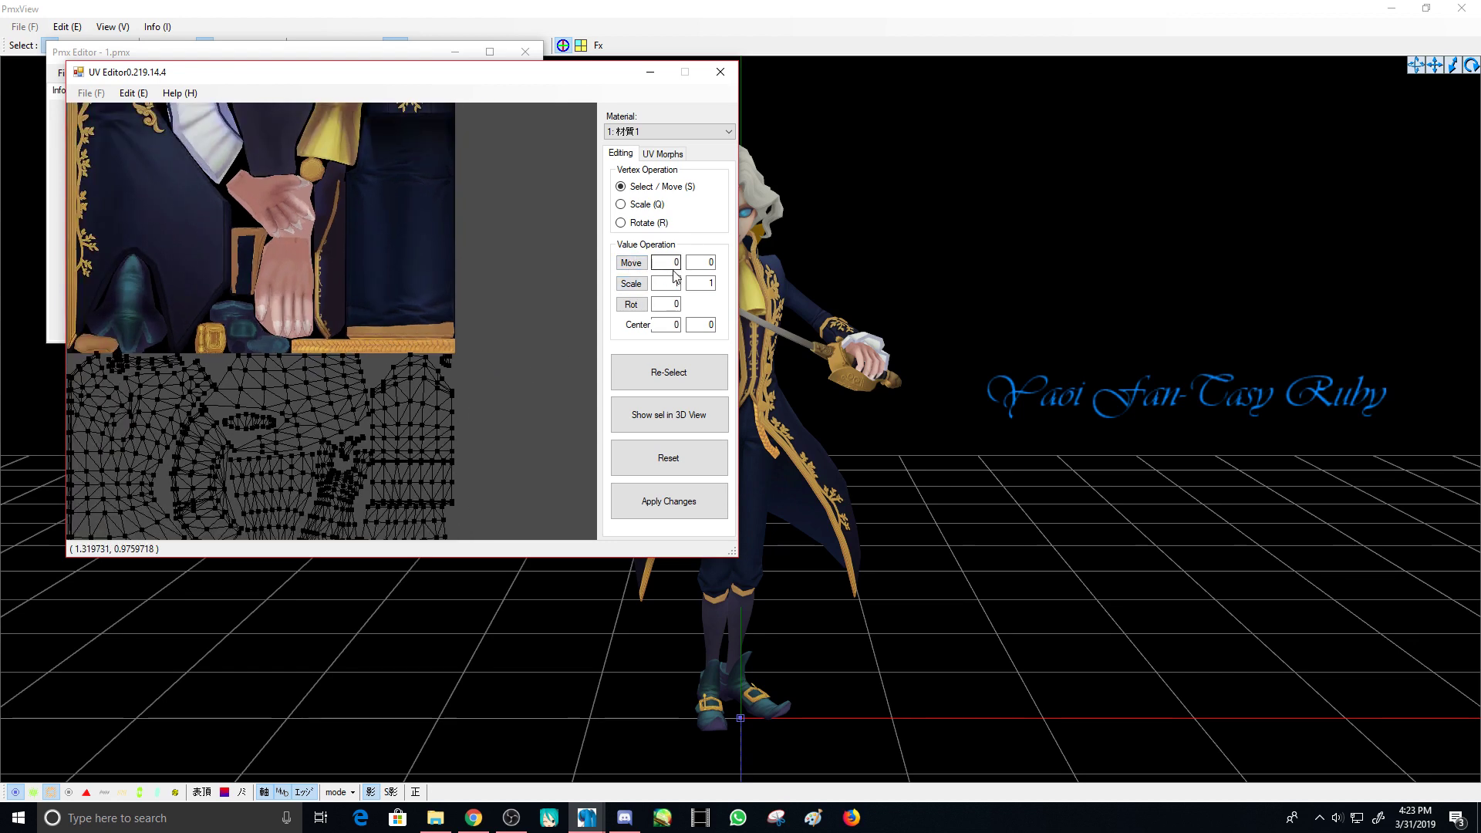
- Look over the value fields and the UV Morphs settings, and return to the editing options
left_click(659, 324)
left_click(661, 154)
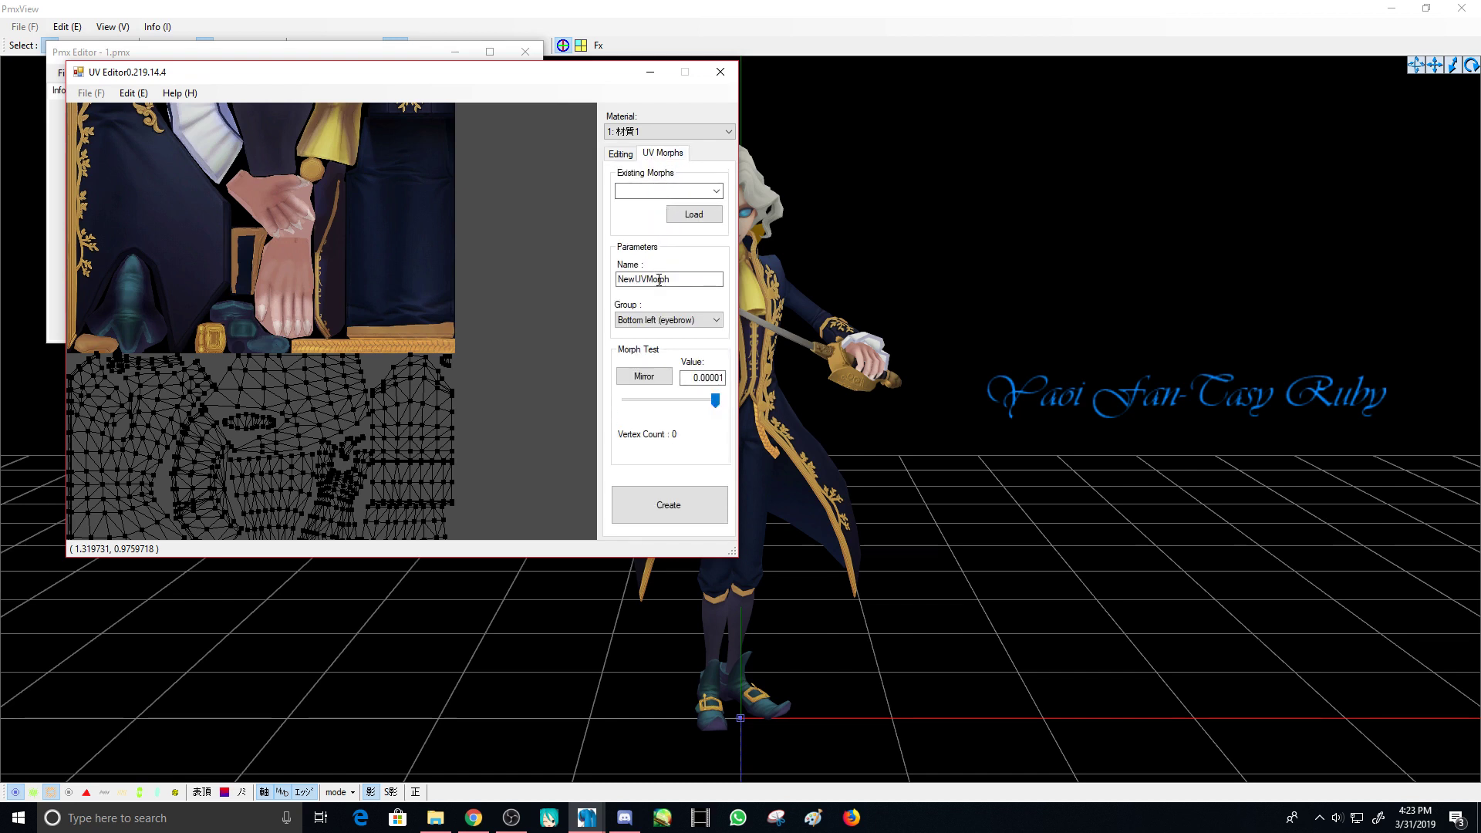
middle_click_drag(384, 358, 479, 224)
left_click(620, 153)
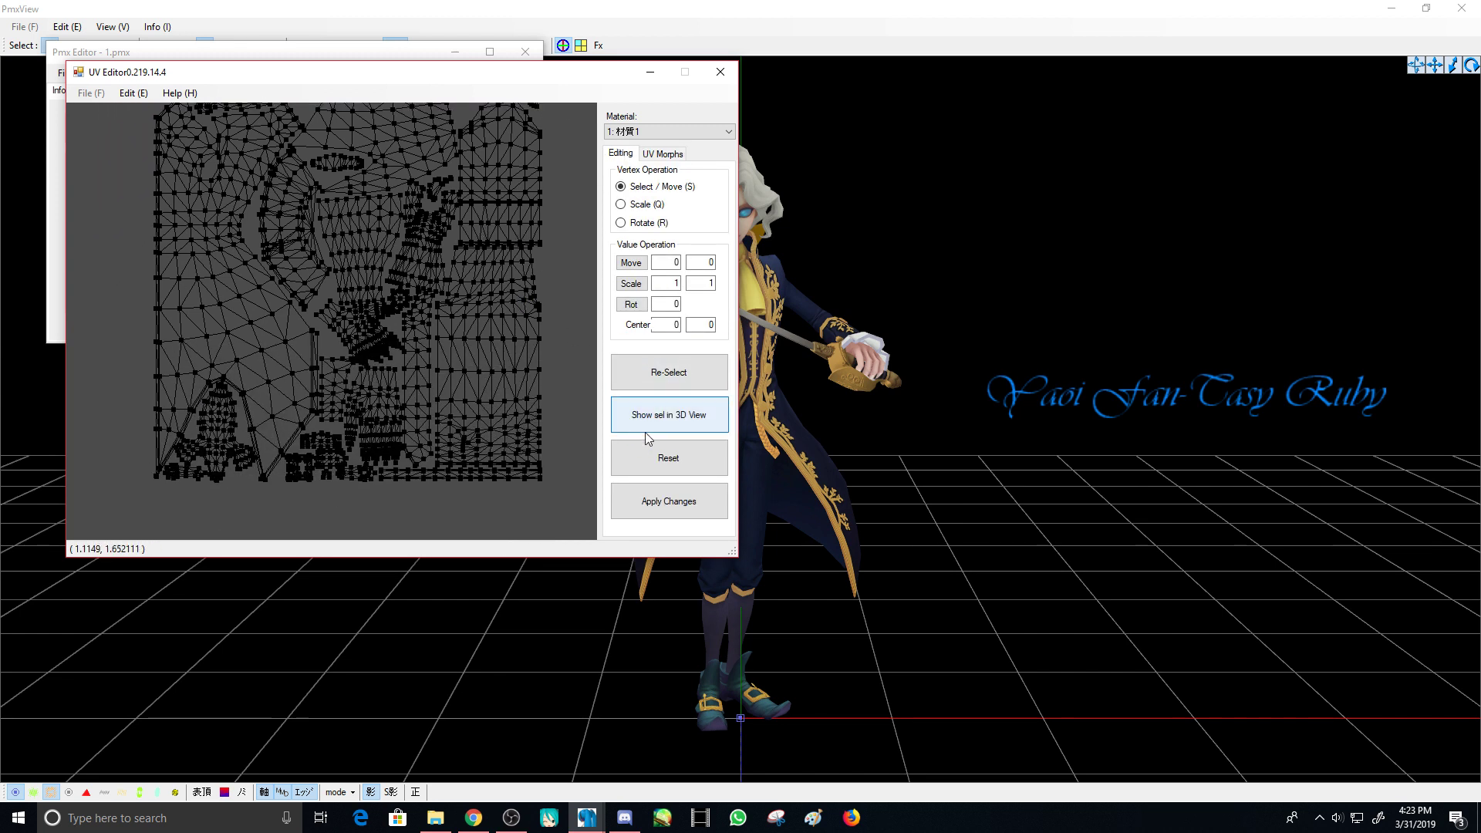
- Try the Re-Select function with a band of UV vertices across the lower middle of the mesh
left_click(697, 369)
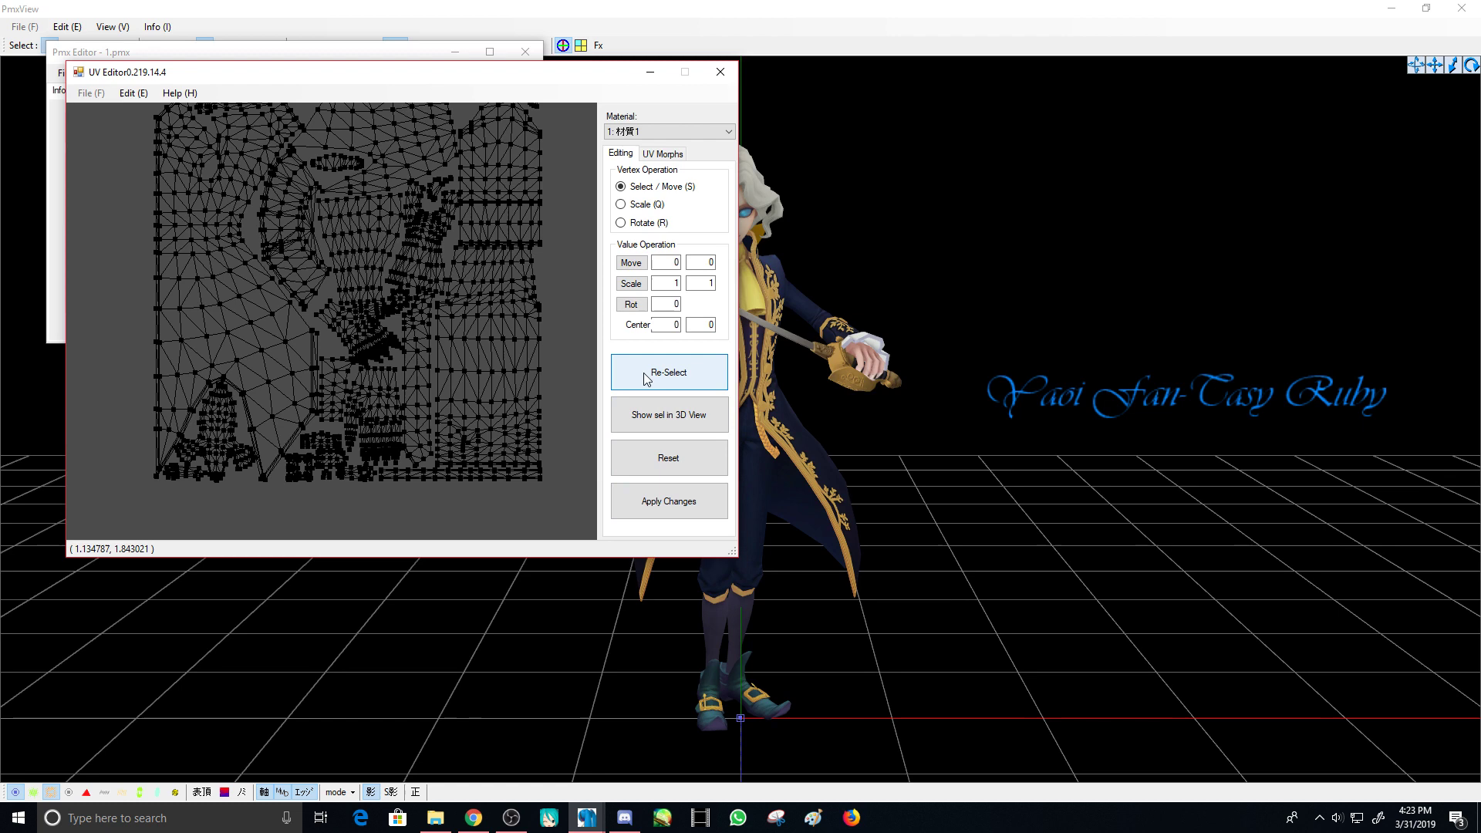
middle_click_drag(574, 342, 503, 407)
left_click(677, 374)
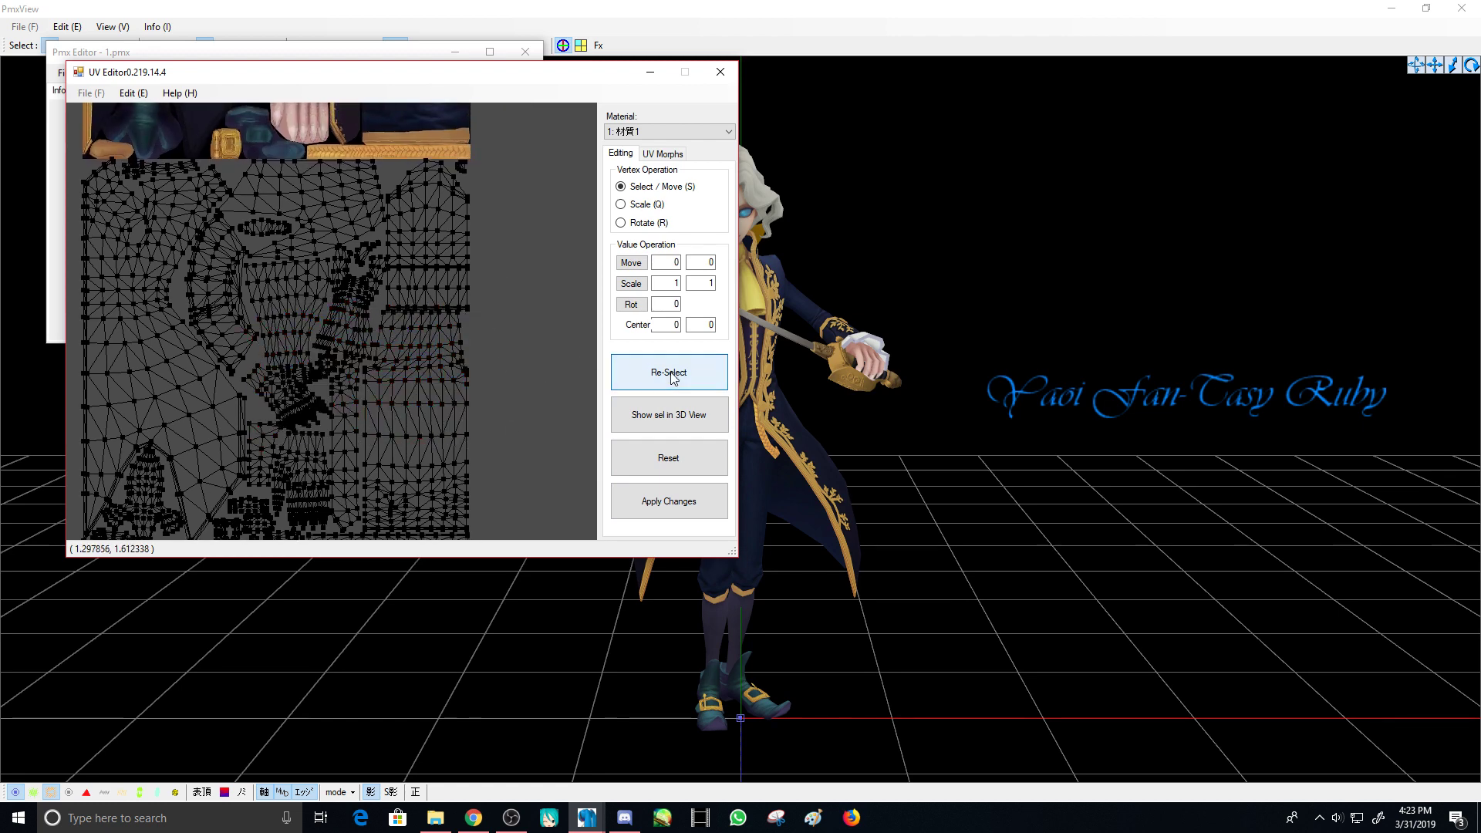
scroll(248, 403, "up", 4)
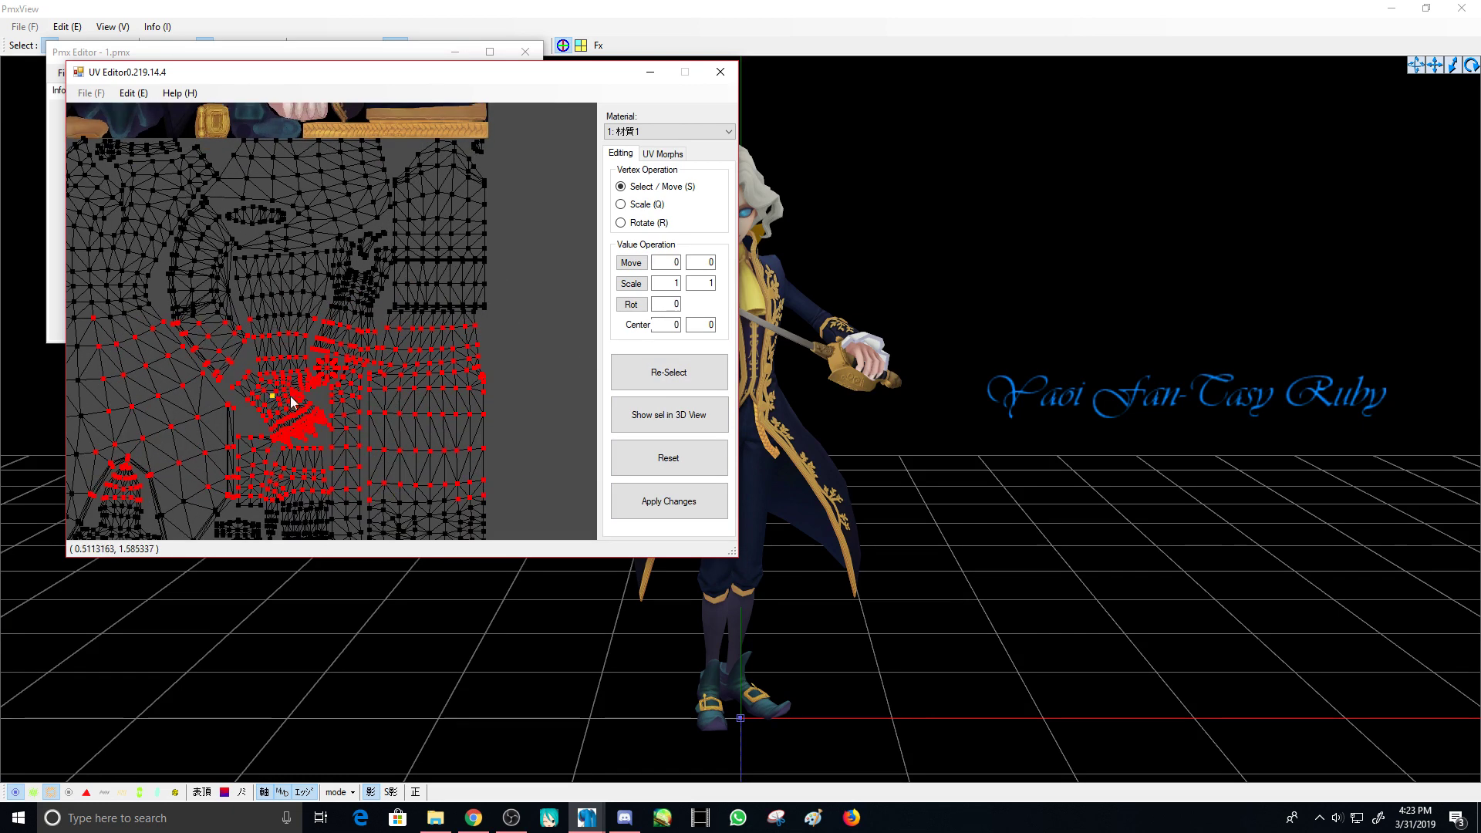
left_click(664, 374)
scroll(324, 318, "up", 2)
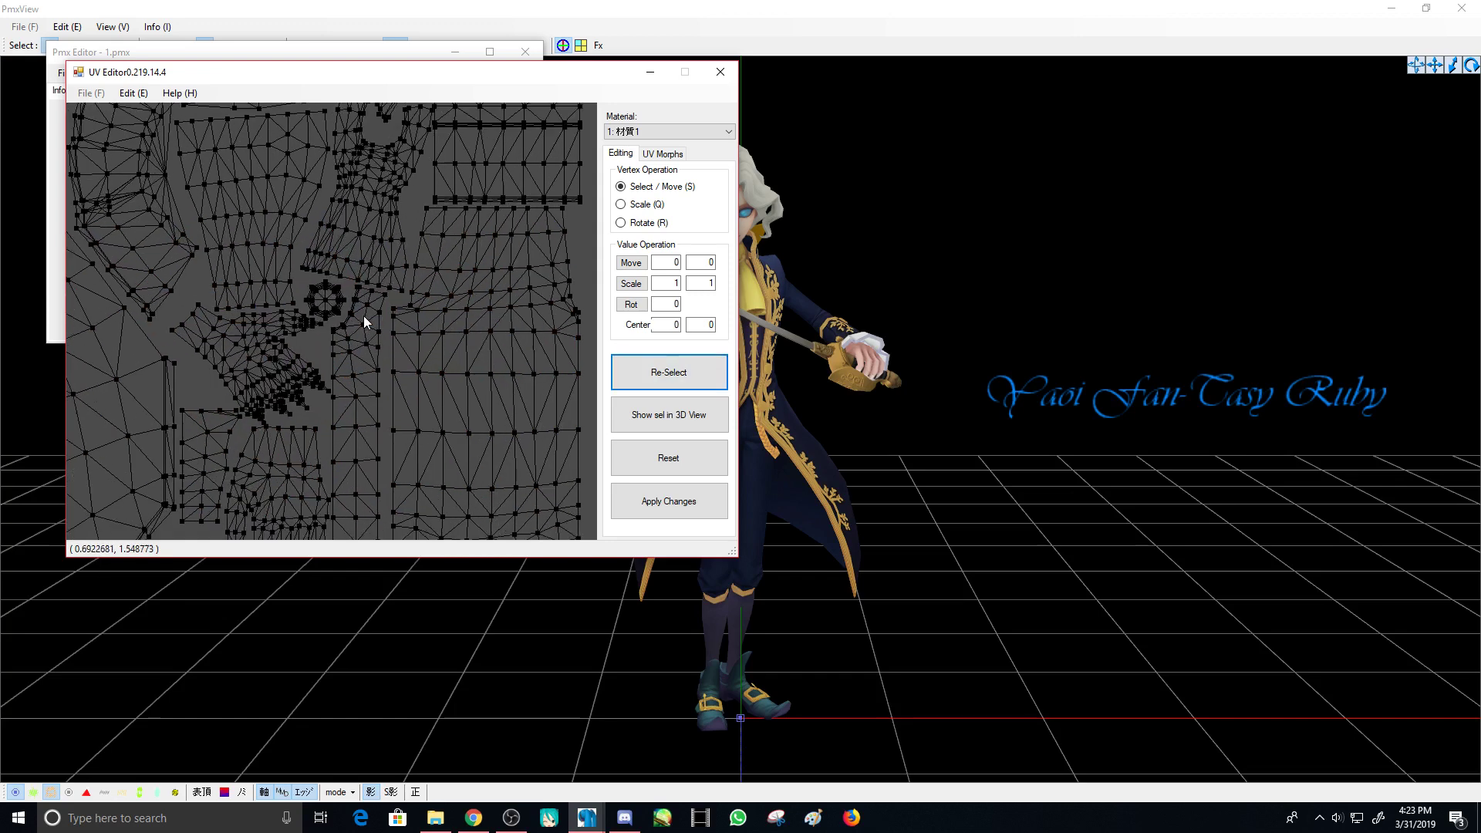
- Select the small round UV island with its neighbouring vertices and try Re-Select on it
left_click_drag(306, 291, 349, 324)
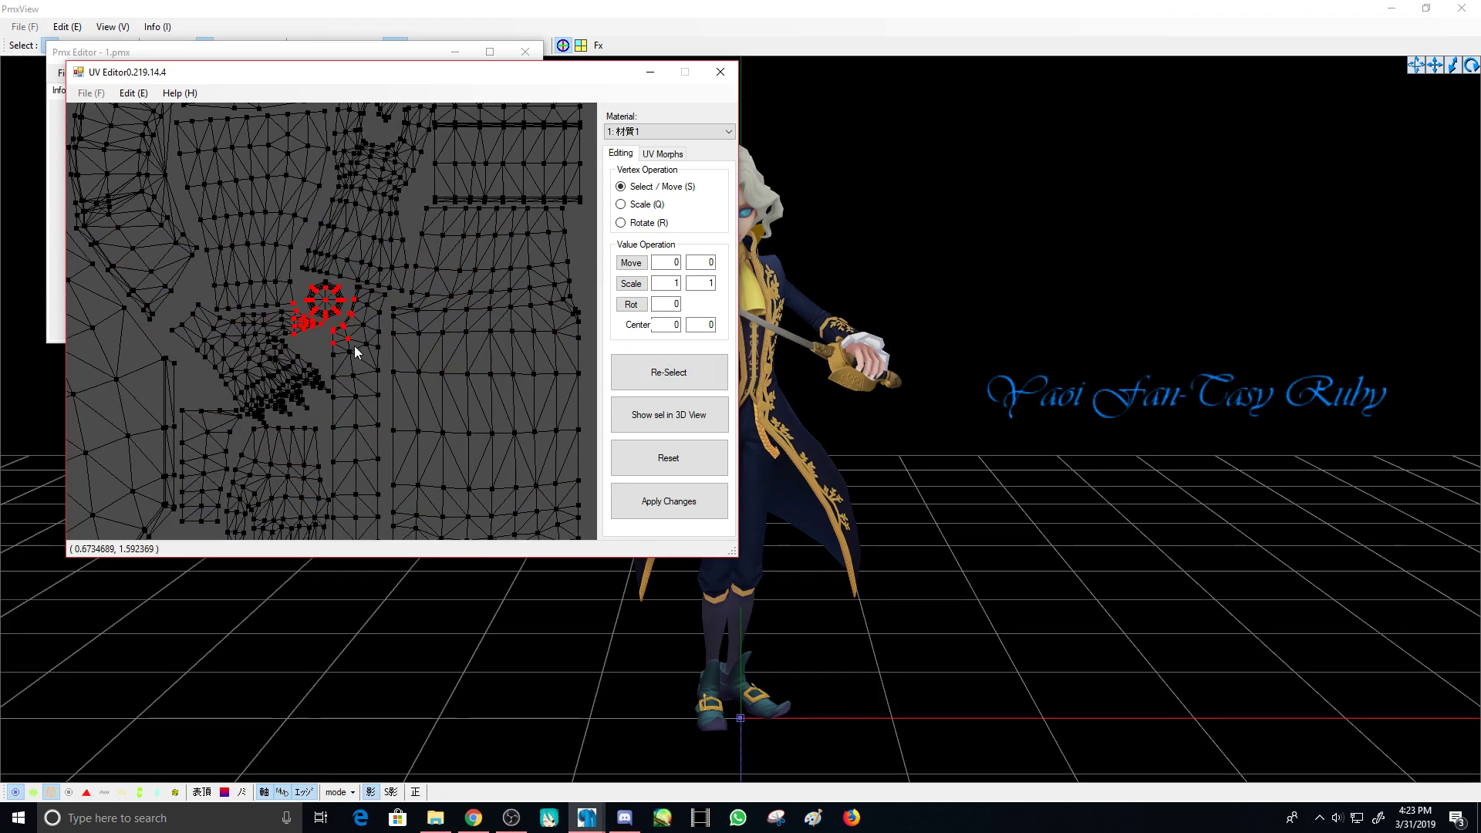
left_click(666, 374)
scroll(436, 344, "down", 1)
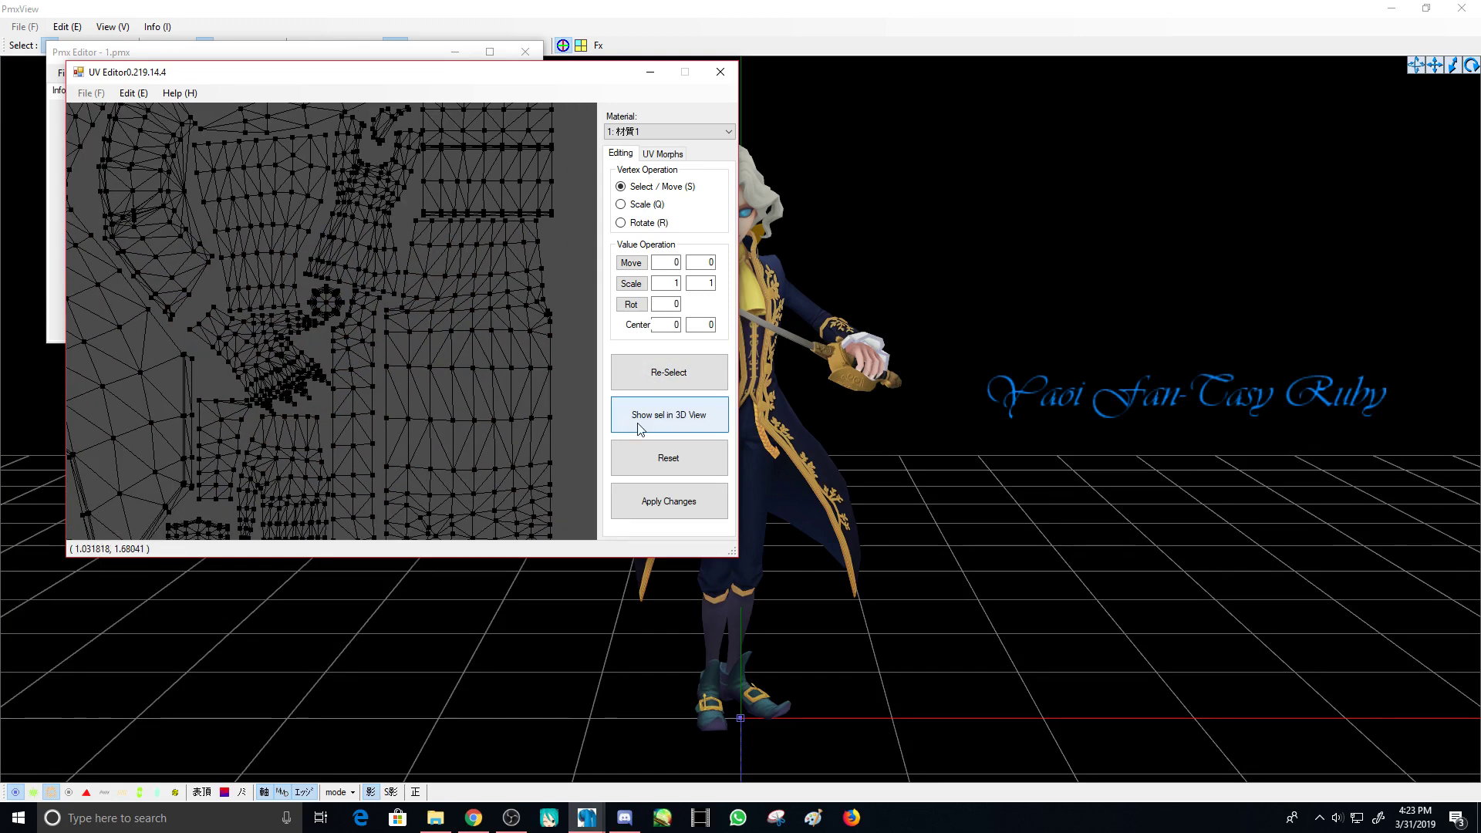
scroll(424, 367, "down", 4)
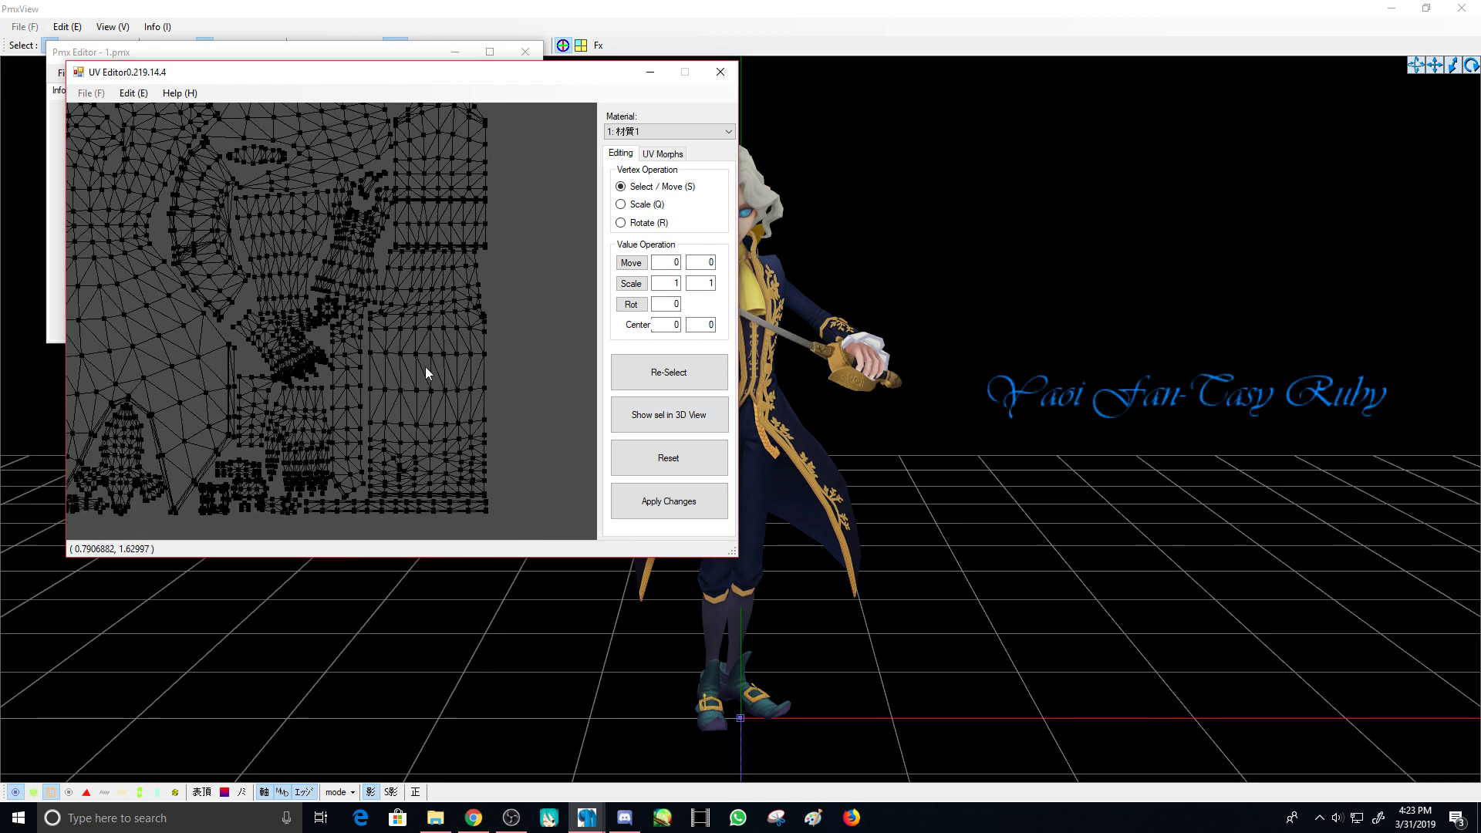
- Select the vertices of the tall sleeve island at the mesh's upper right, including the tiny island beside it
scroll(400, 246, "up", 2)
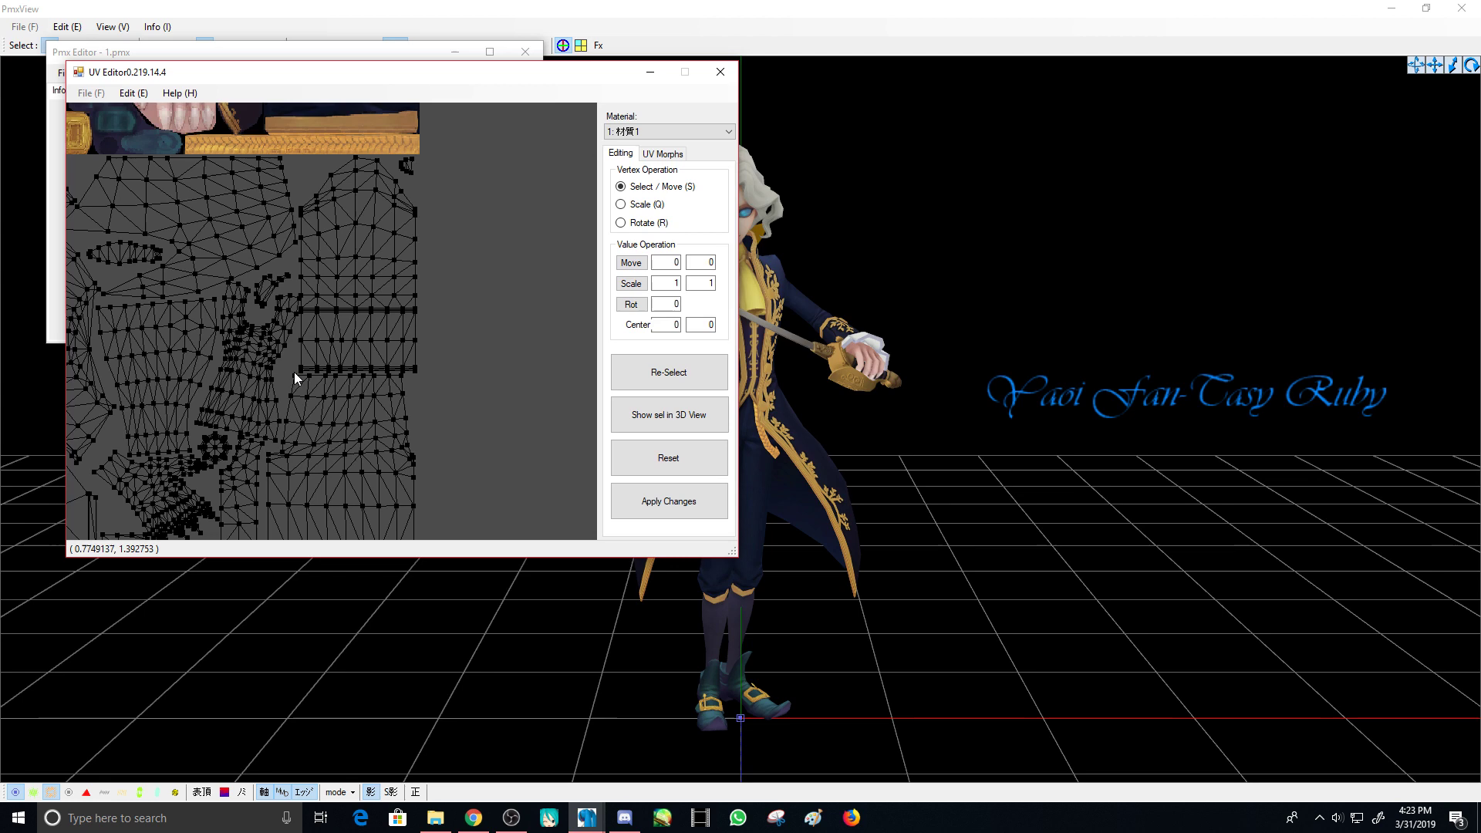
left_click_drag(295, 372, 429, 151)
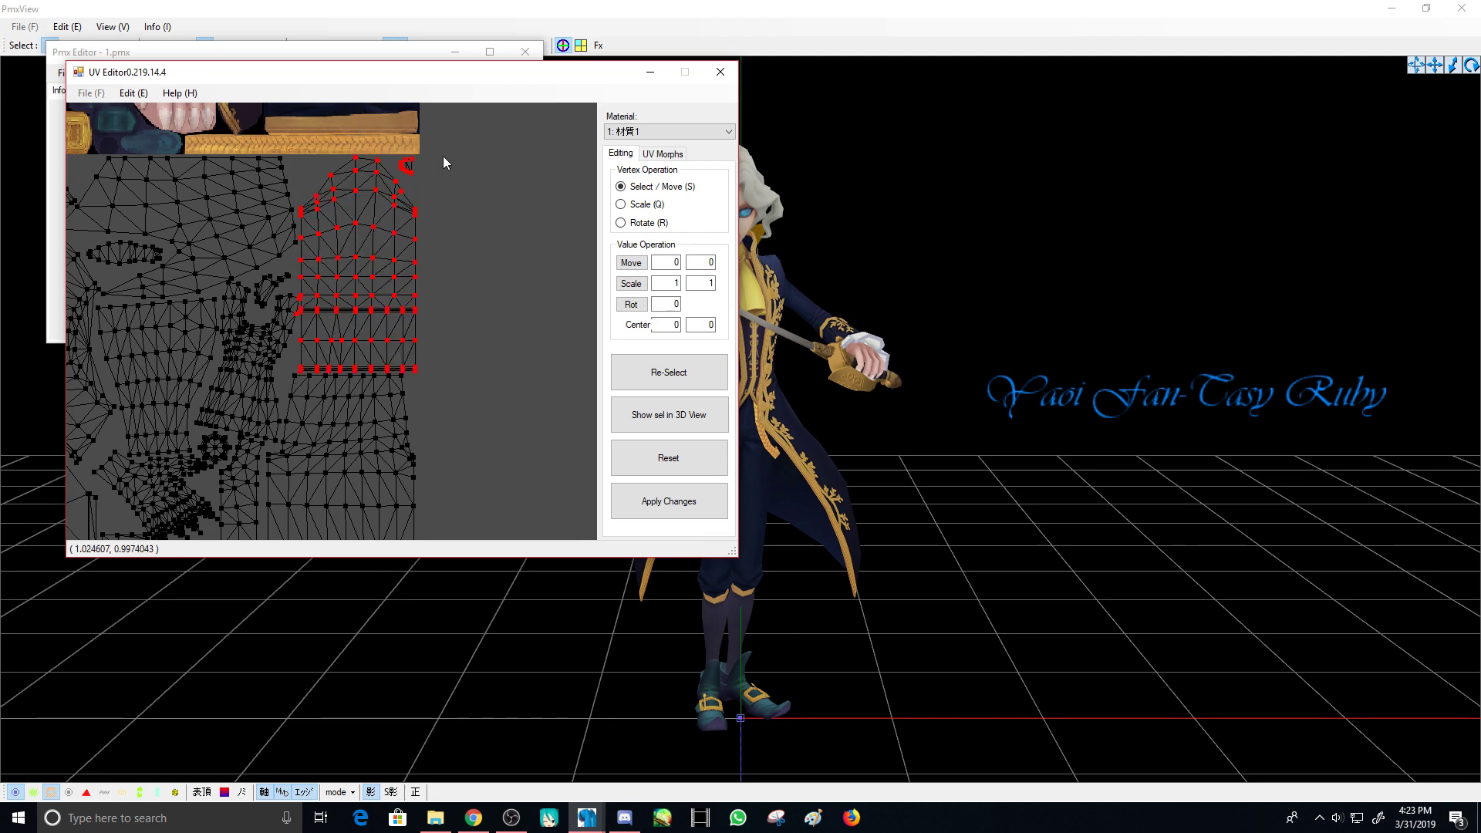
scroll(443, 155, "up", 5)
middle_click_drag(452, 180, 446, 264)
scroll(447, 264, "down", 4)
middle_click_drag(230, 286, 274, 336)
scroll(321, 224, "up", 2)
middle_click_drag(321, 219, 313, 249)
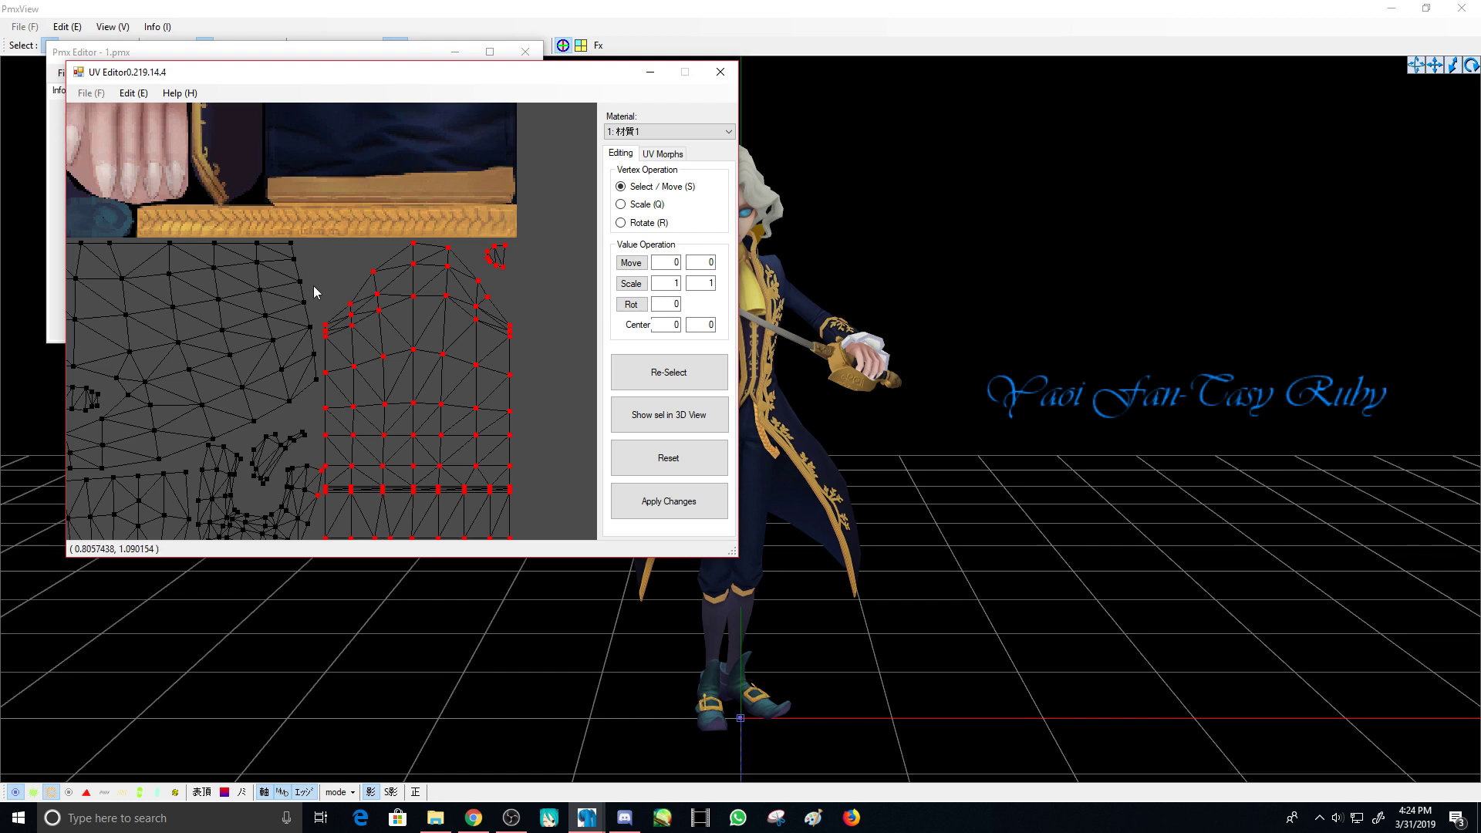
- Add neighbouring vertices to the selection, and deselect them and the tiny island so only the sleeve area is kept
left_click_drag(311, 230, 280, 284, "shift")
left_click_drag(268, 242, 204, 307, "shift")
left_click_drag(192, 209, 320, 333, "ctrl")
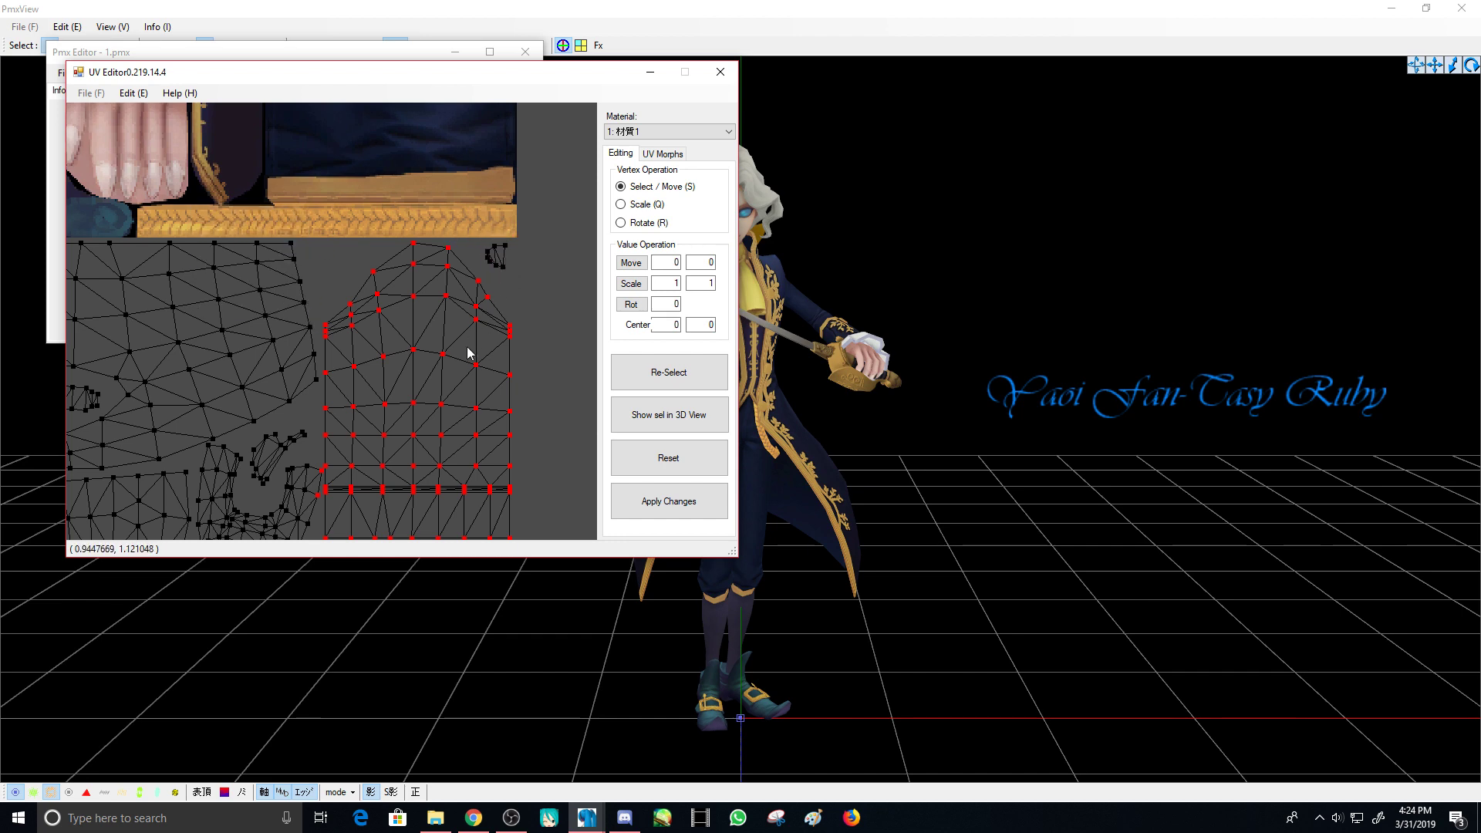
- Show the selected UV vertices in the 3D view and examine them on the model's sleeve from behind
scroll(467, 348, "down", 4)
scroll(429, 290, "up", 5)
middle_click_drag(484, 358, 430, 332)
scroll(430, 332, "down", 1)
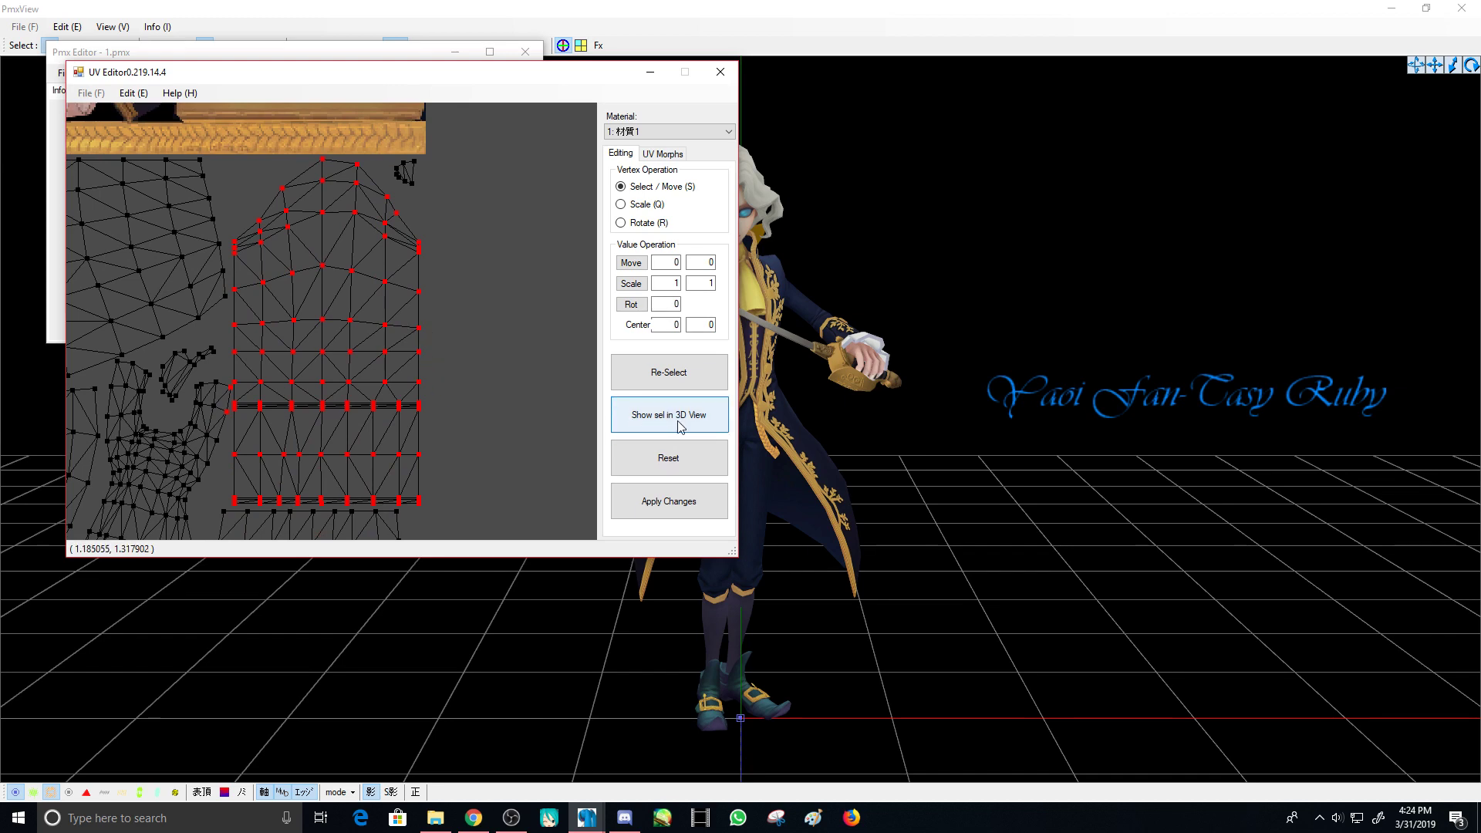
left_click_drag(569, 77, 511, 85)
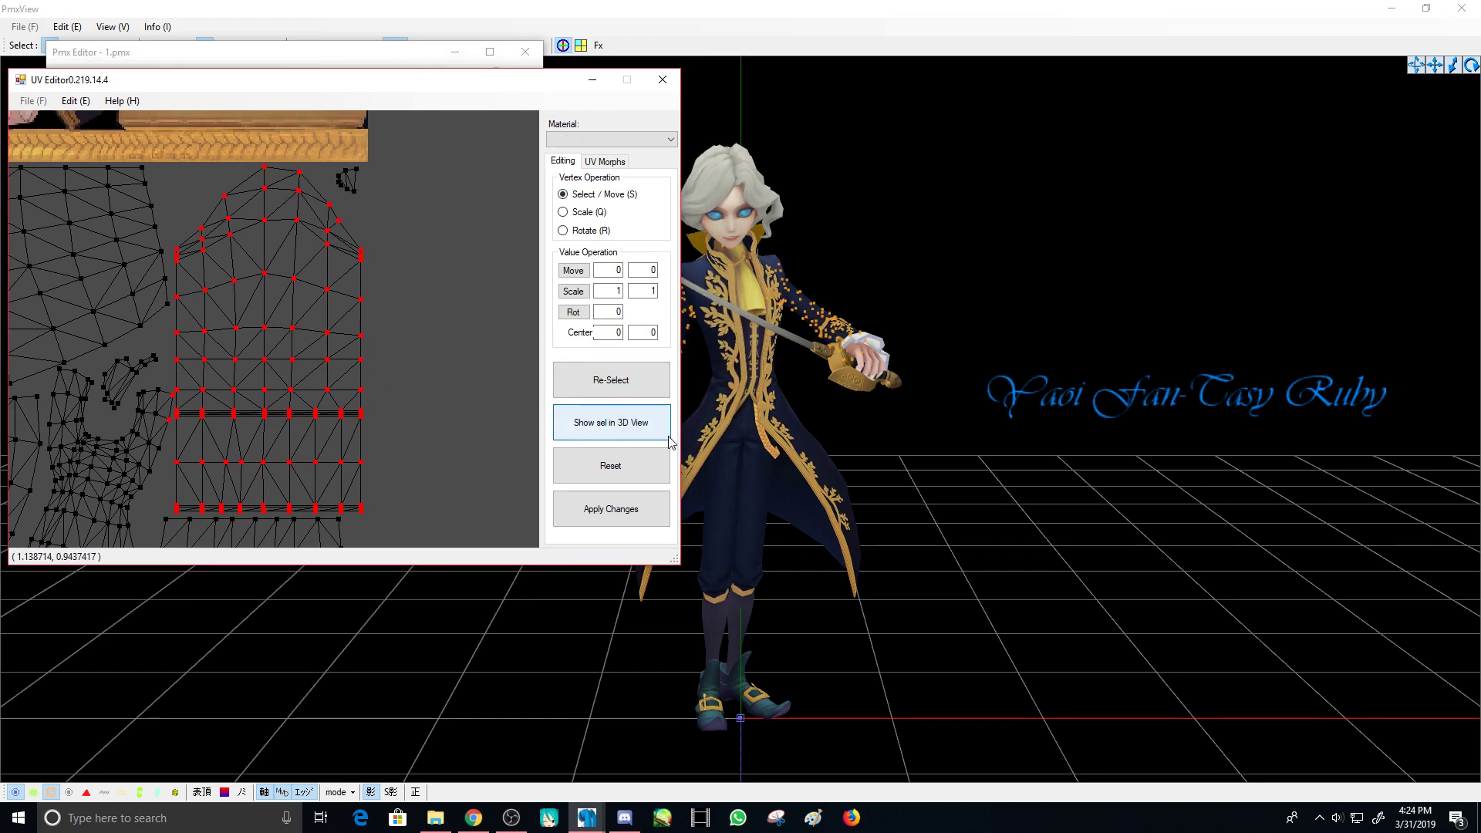
scroll(857, 429, "up", 4)
right_click_drag(858, 429, 678, 170)
scroll(807, 270, "up", 3)
scroll(807, 270, "up", 3)
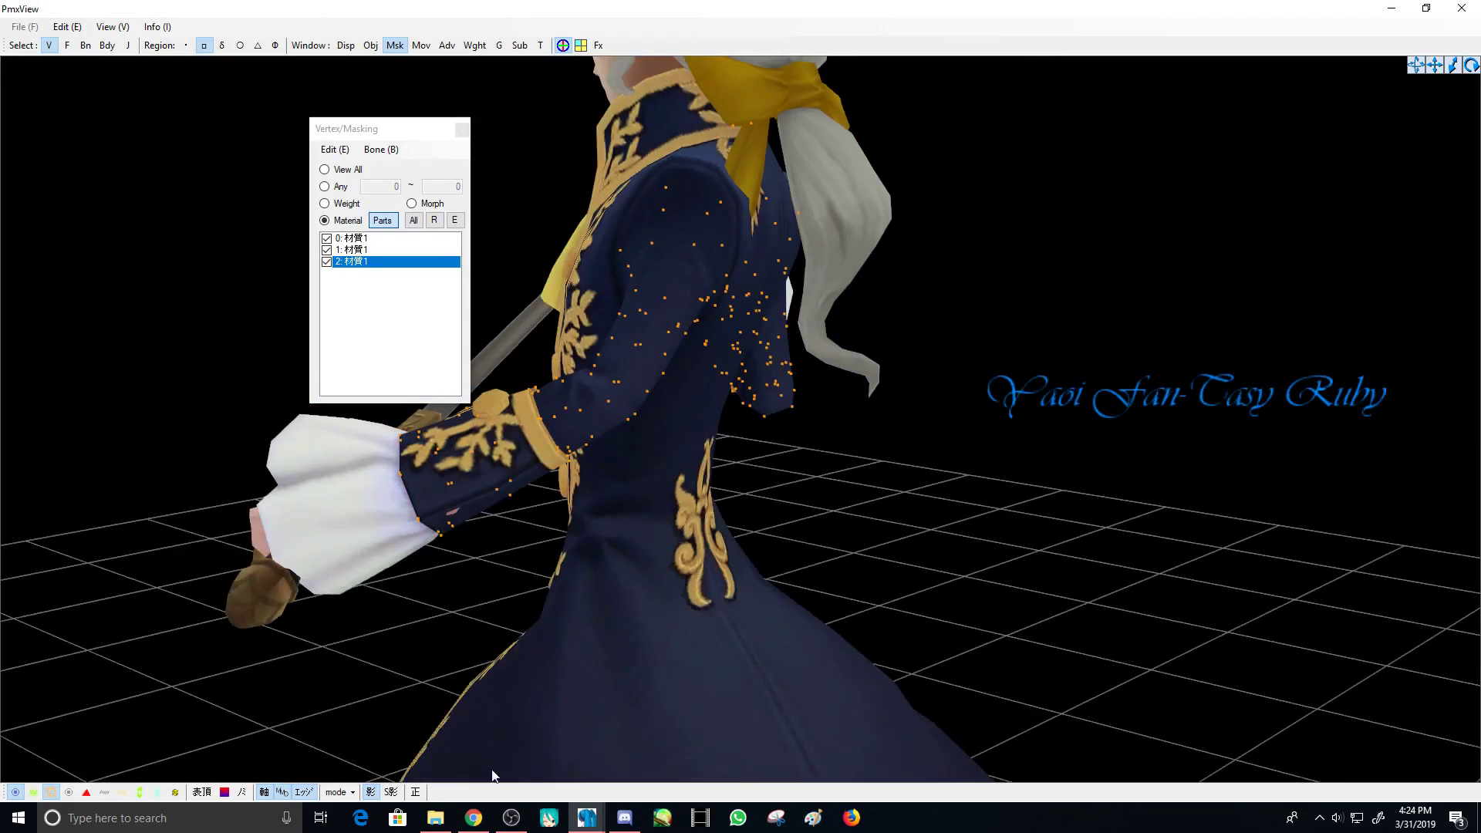
- Bring the UV Editor window back to the front and examine the selected sleeve island up close
left_click(588, 823)
left_click(426, 747)
scroll(374, 399, "down", 2)
middle_click_drag(373, 399, 419, 360)
scroll(419, 360, "up", 4)
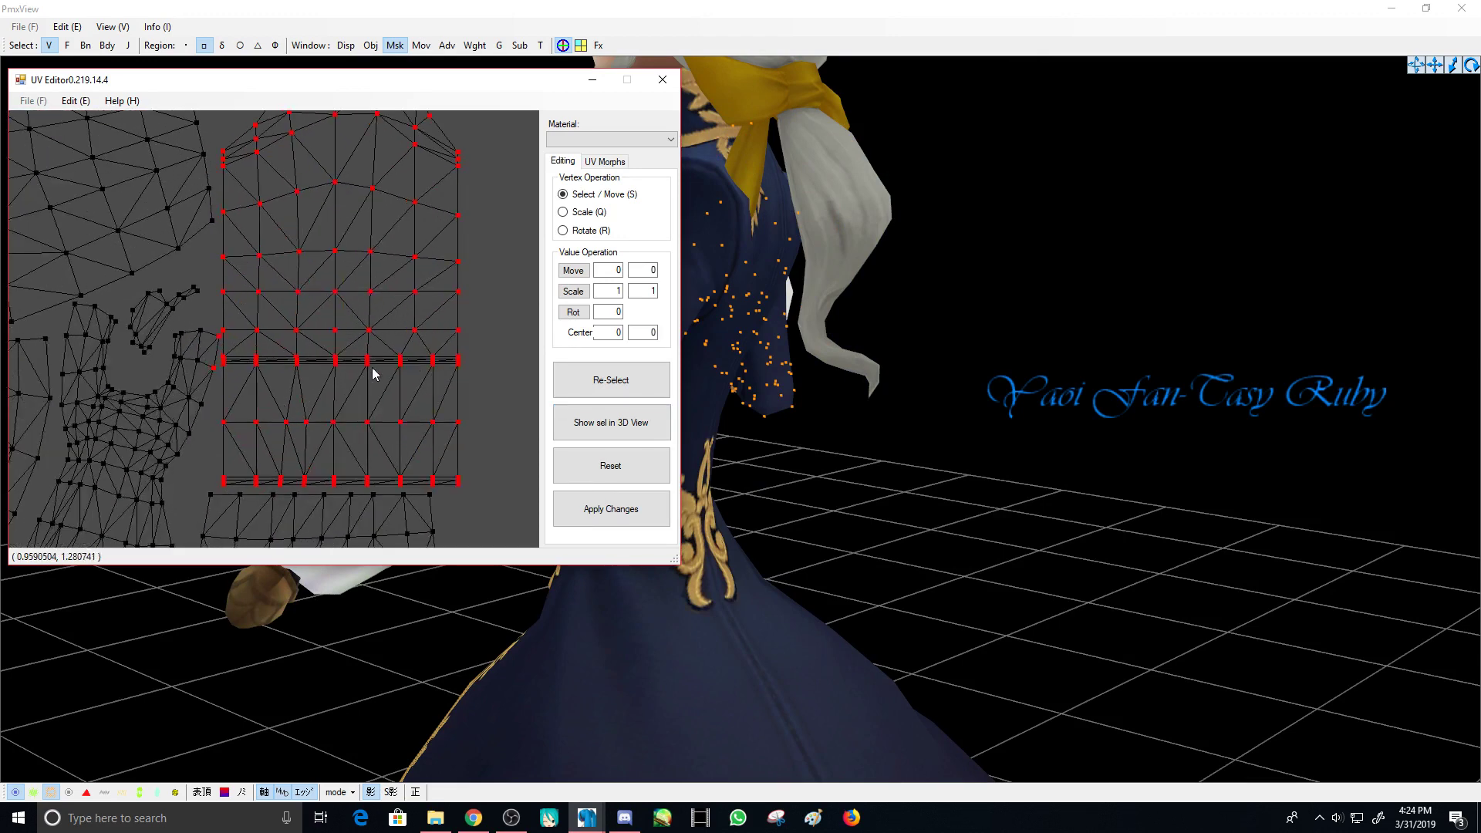
- Show the current UV selection in the 3D view and examine where it lies on the front of the coat
scroll(155, 384, "up", 2)
scroll(198, 399, "down", 2)
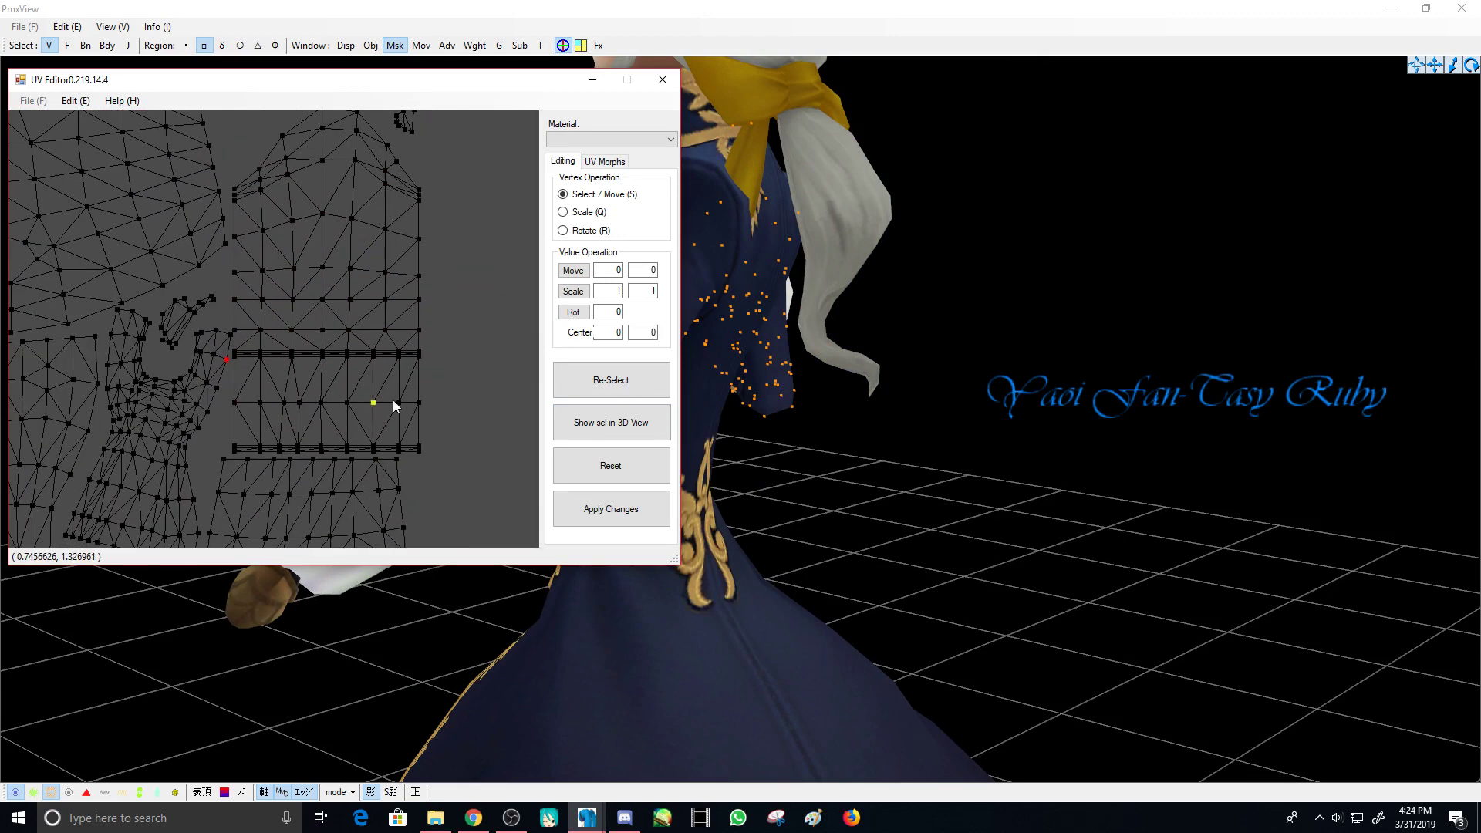
scroll(438, 344, "down", 2)
scroll(363, 322, "down", 1)
scroll(354, 266, "down", 1)
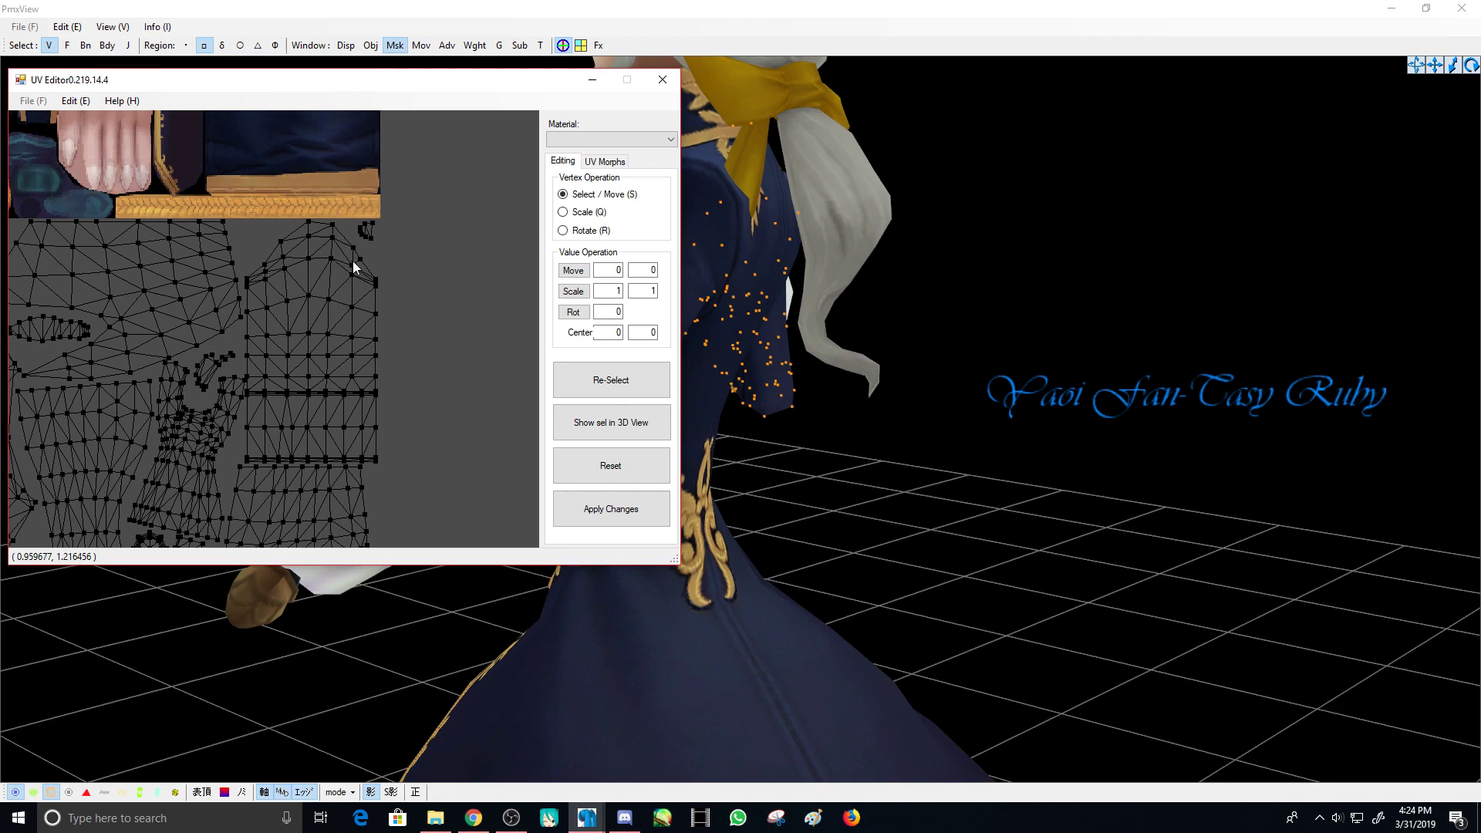
left_click(611, 422)
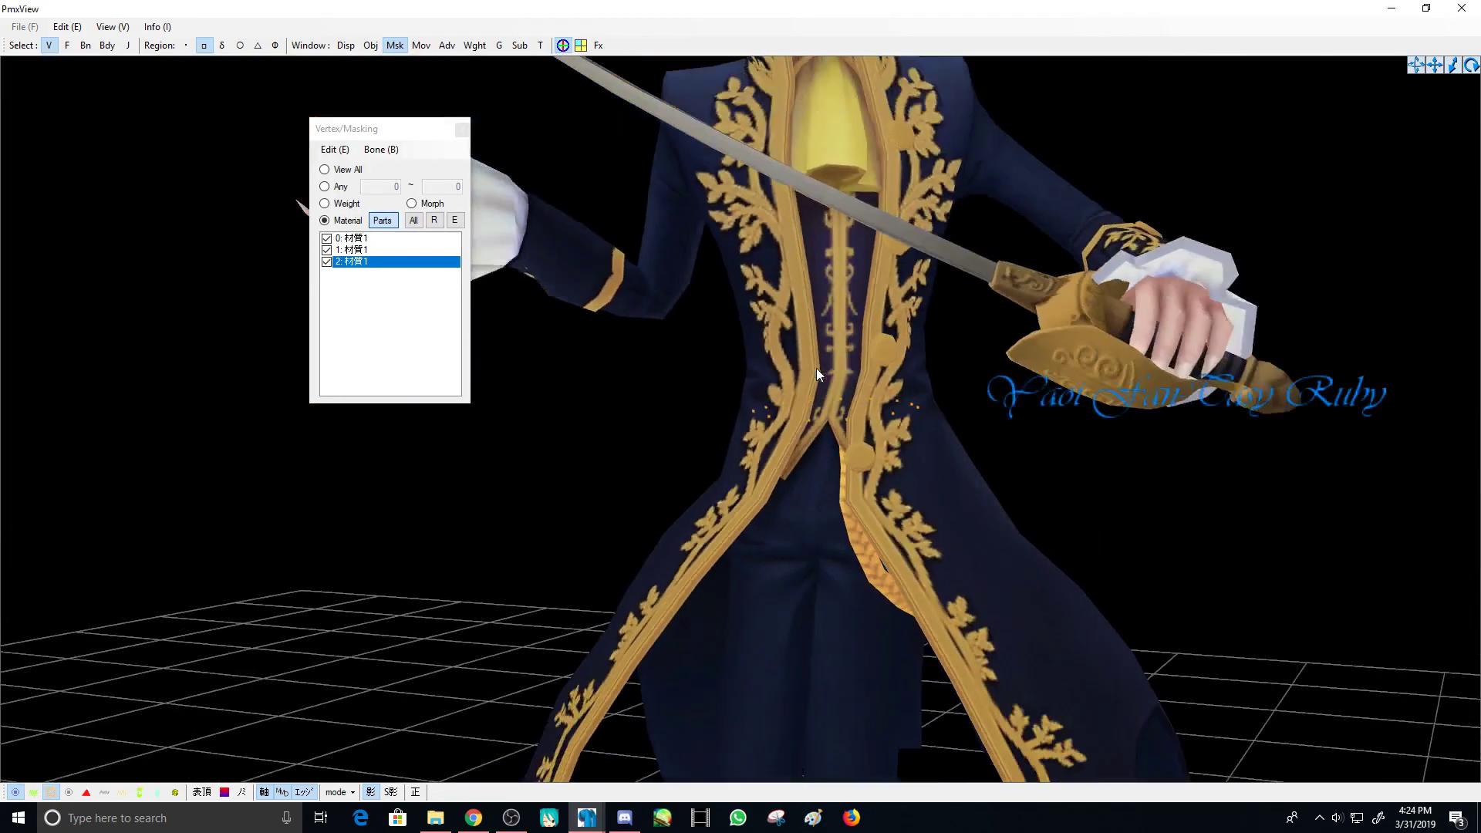
- Reset the 3D view and mask the model so only material 1, the outfit body, is displayed
key("r")
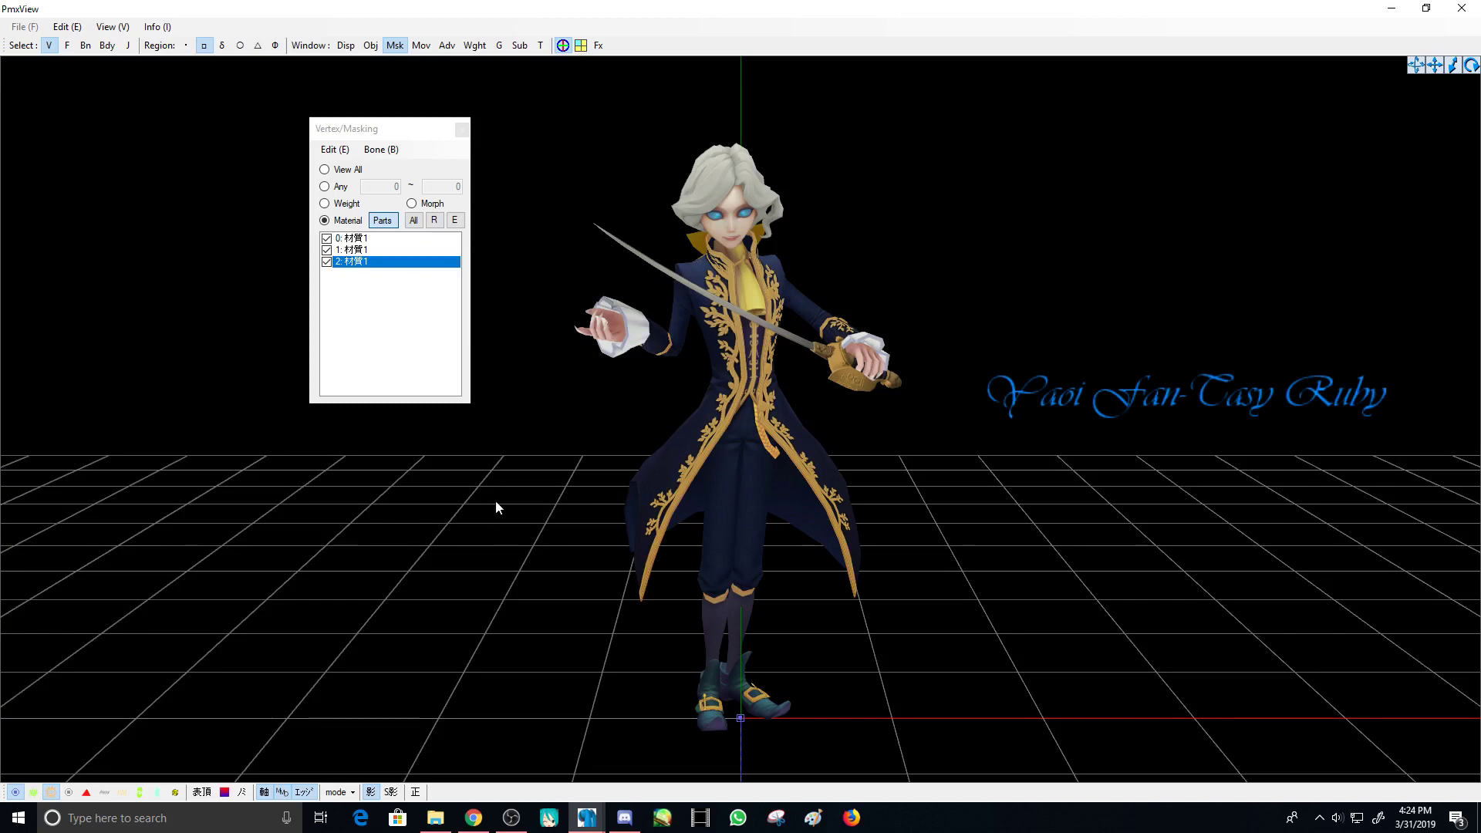
left_click(351, 239)
left_click(354, 251)
left_click(361, 262)
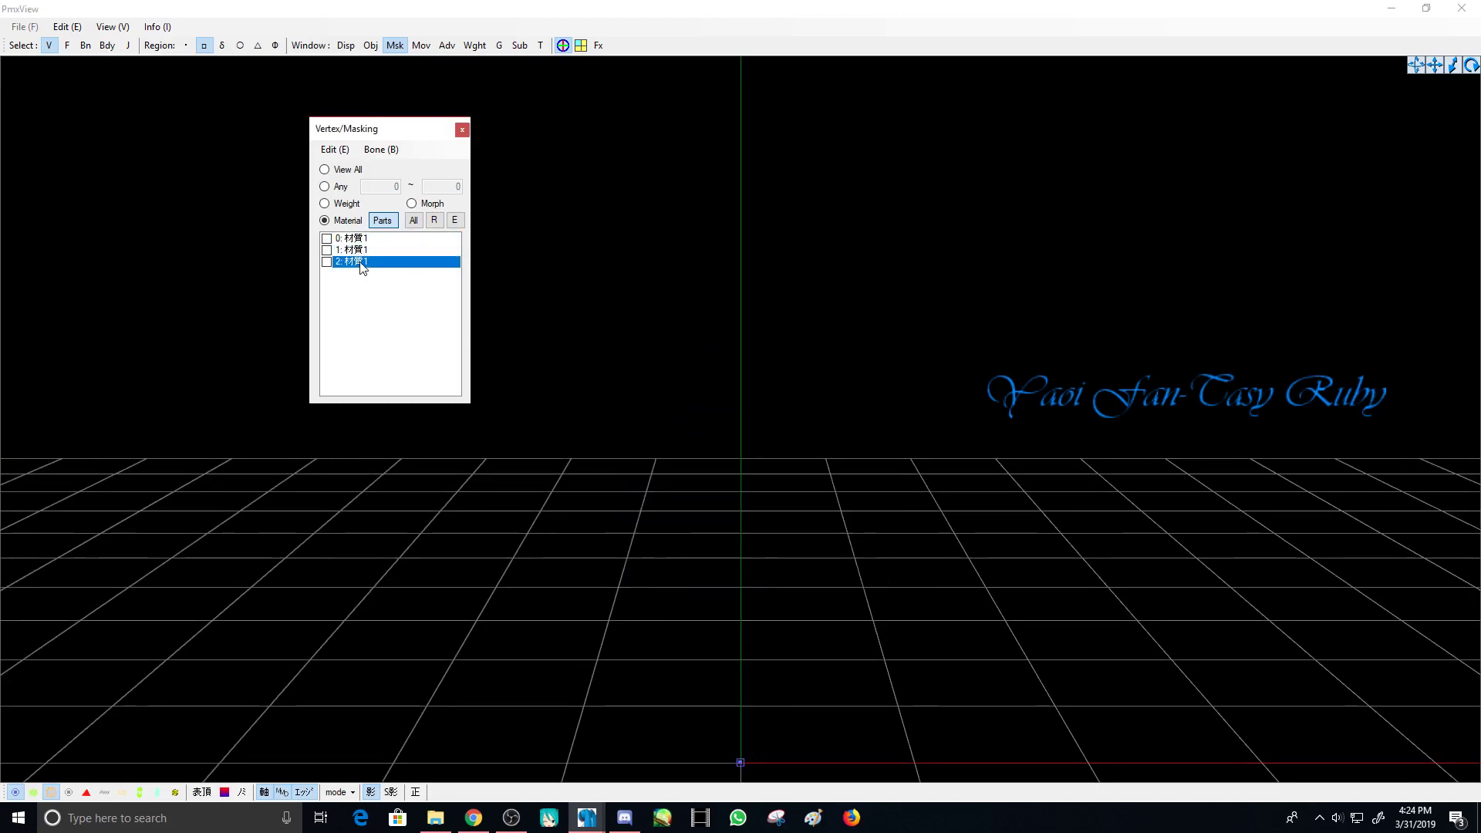
left_click(327, 250)
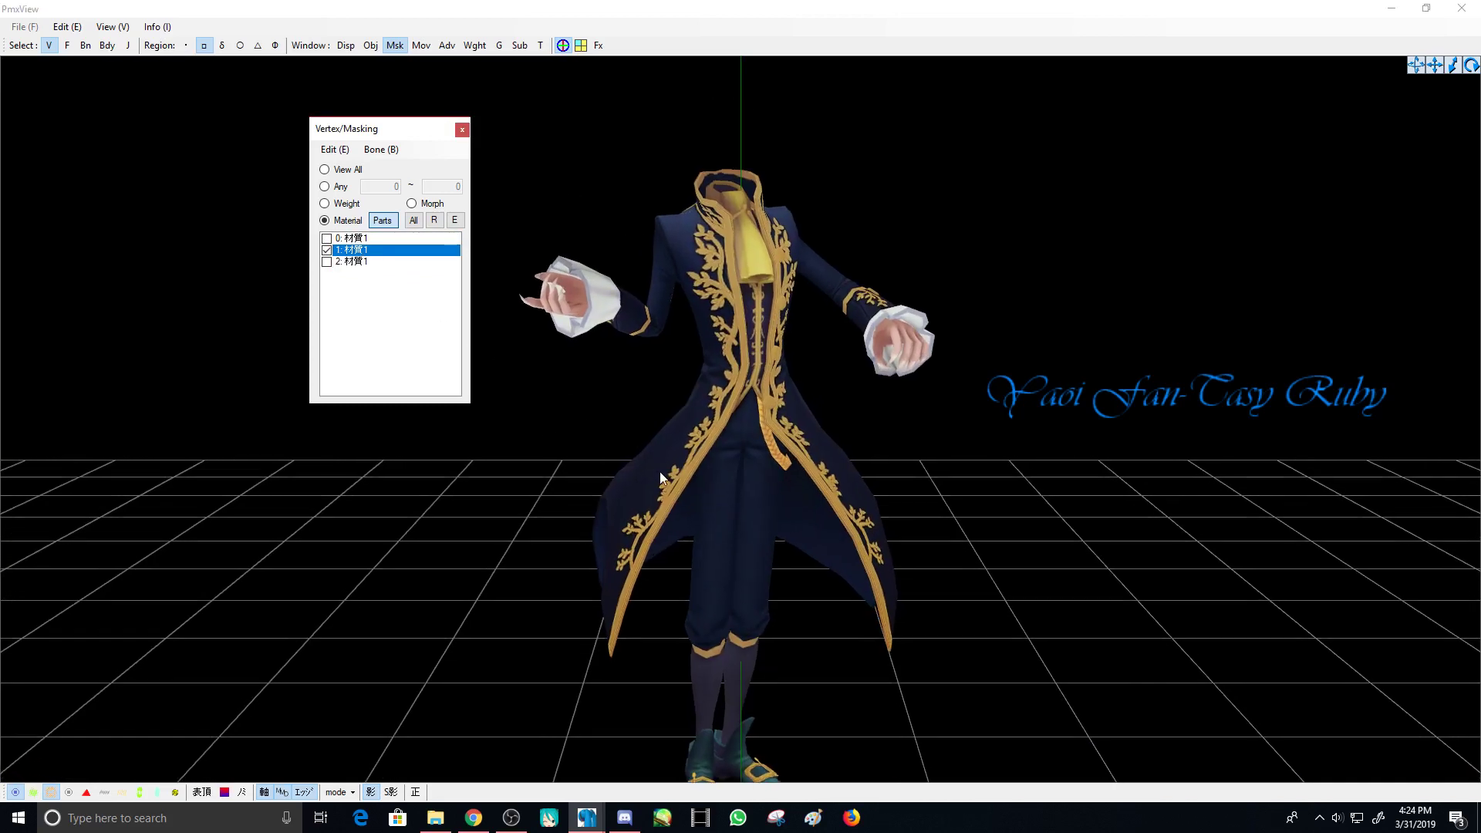
- Return to the UV Editor window and examine the tall sleeve island and the islands around it
mouse_move(586, 816)
left_click(748, 740)
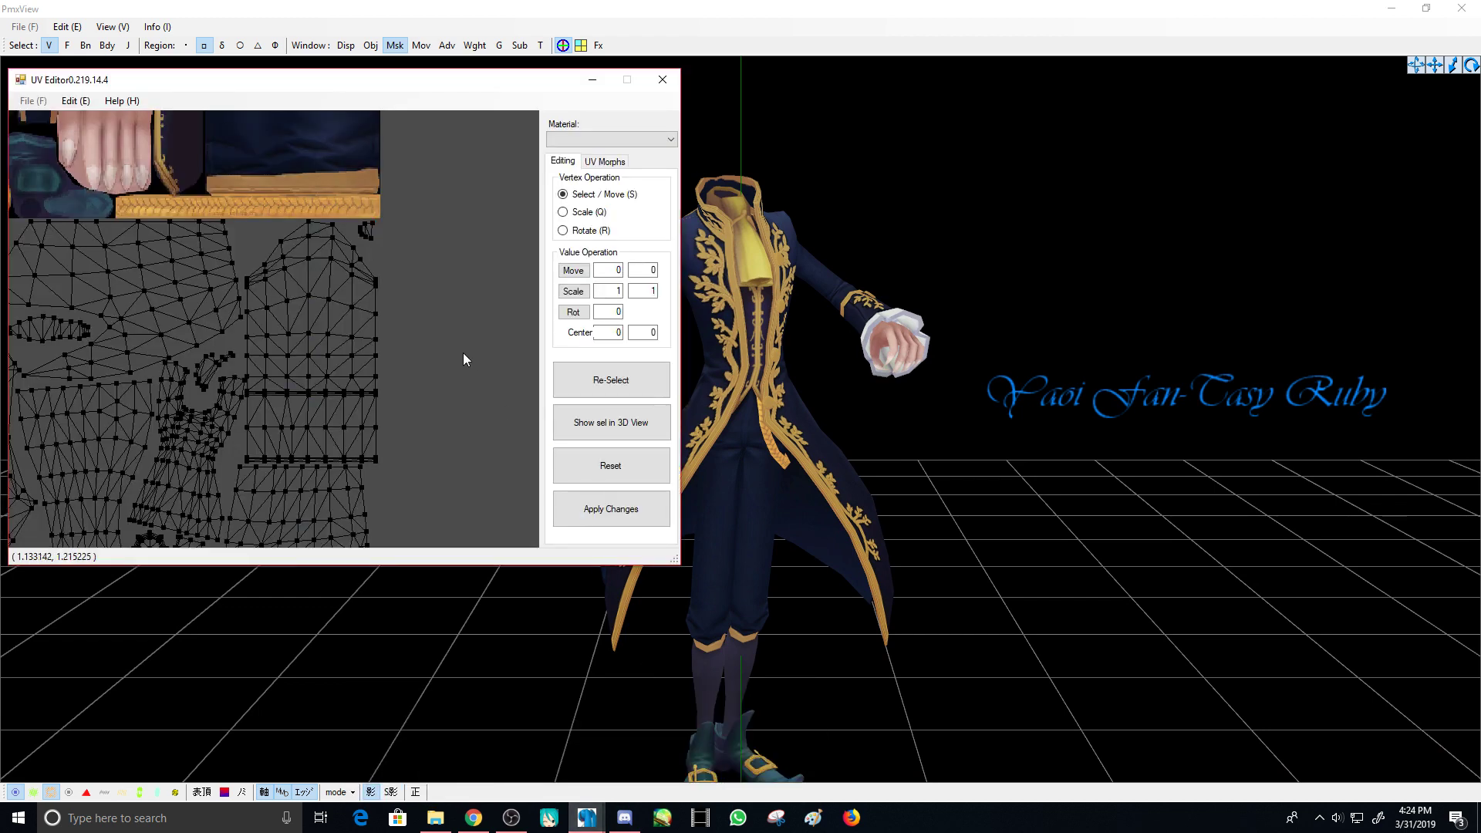
scroll(432, 347, "down", 4)
scroll(335, 243, "up", 5)
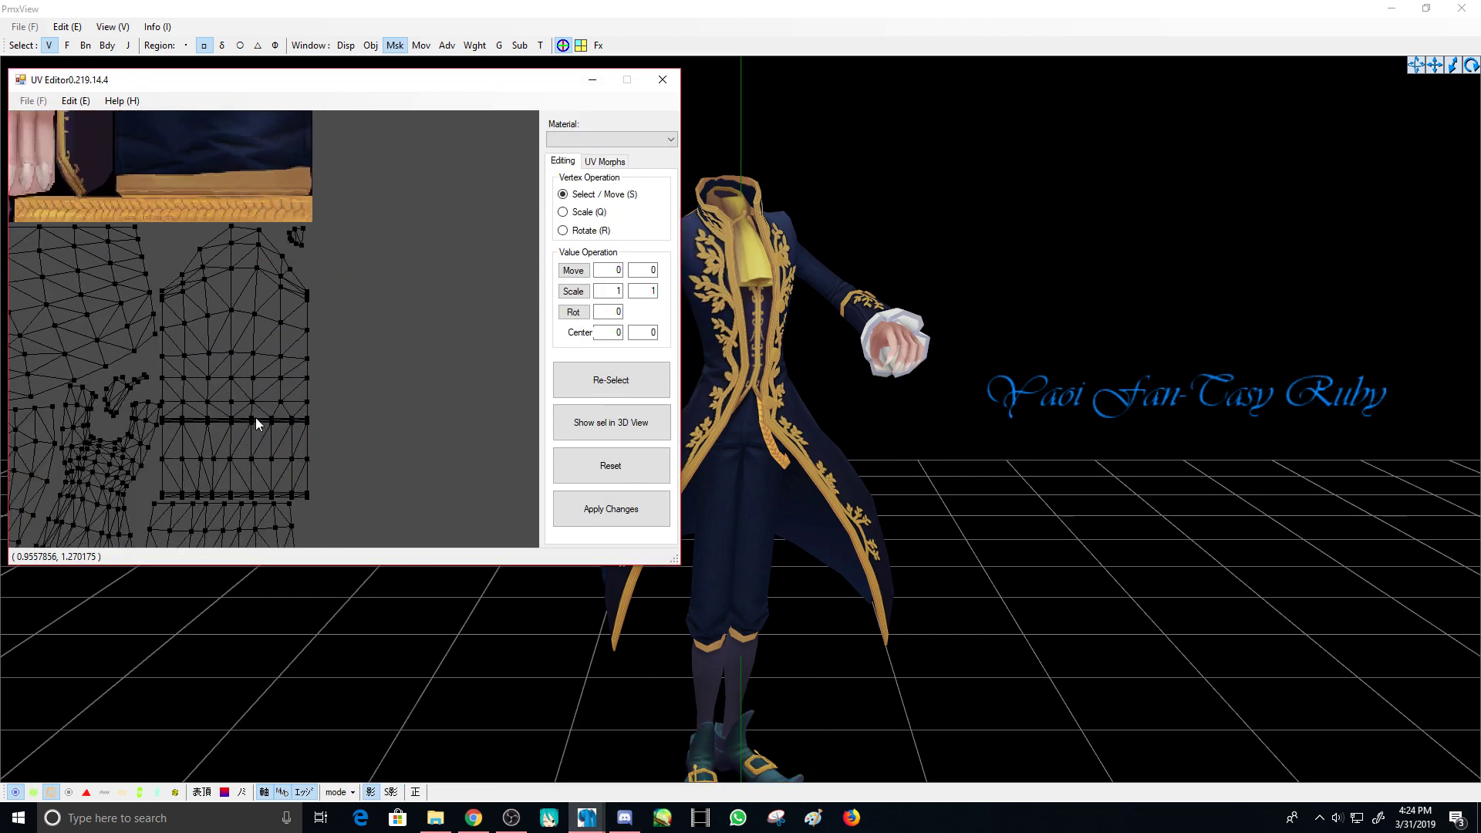
middle_click_drag(429, 424, 466, 371)
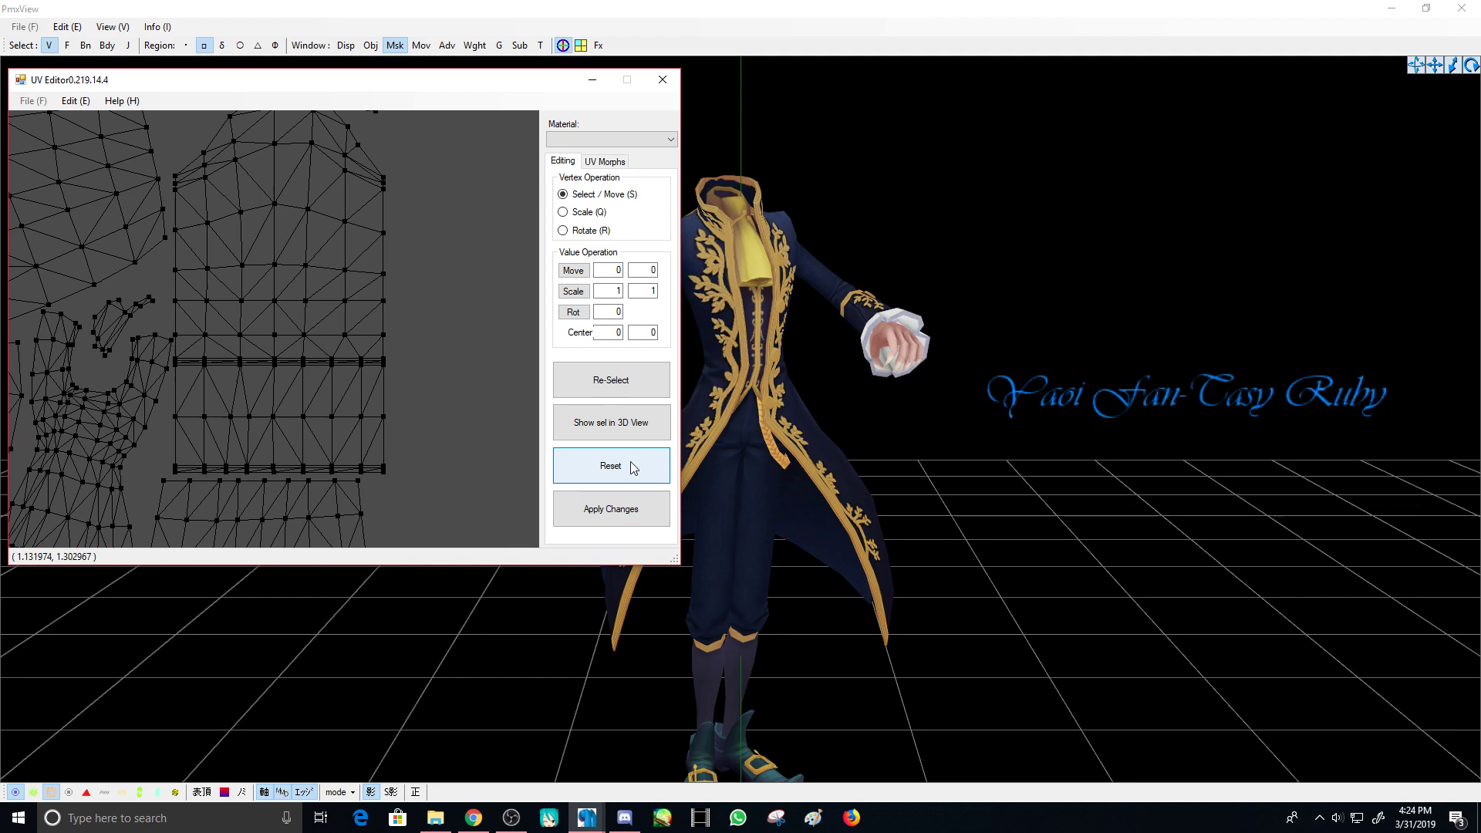
scroll(440, 420, "down", 2)
scroll(438, 420, "up", 3)
scroll(438, 419, "down", 1)
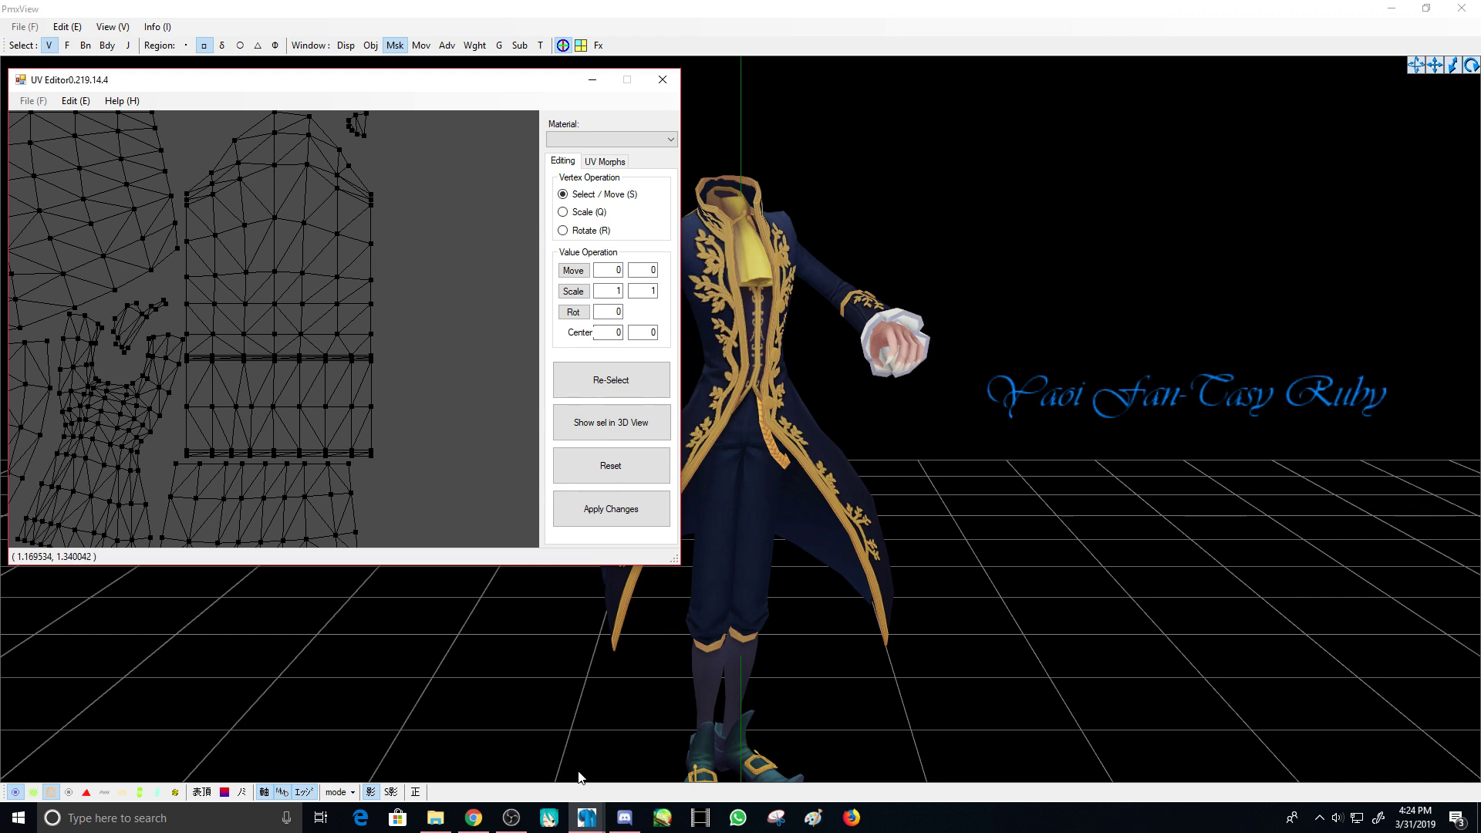
scroll(427, 410, "down", 2)
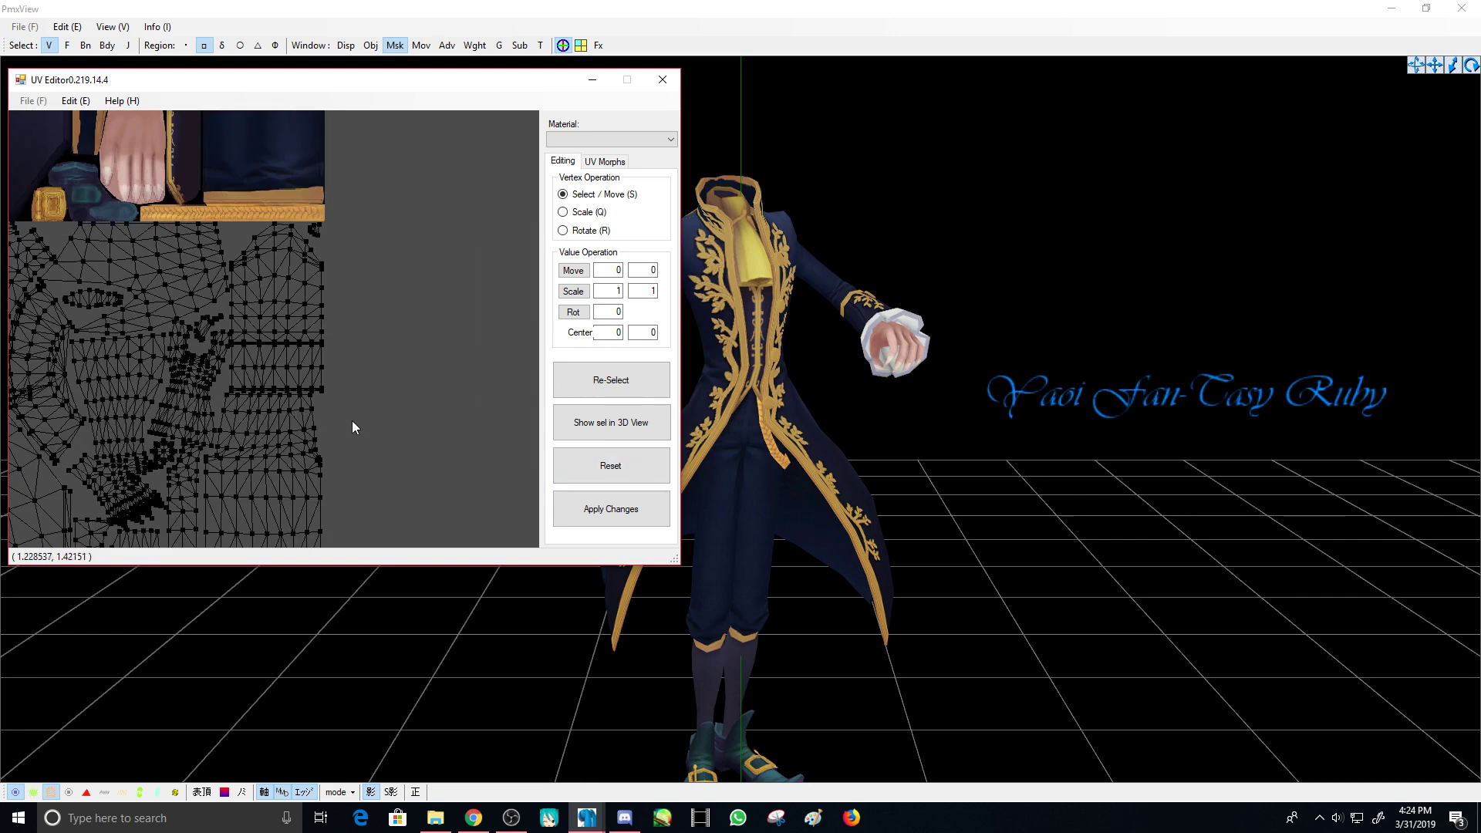
scroll(279, 365, "up", 2)
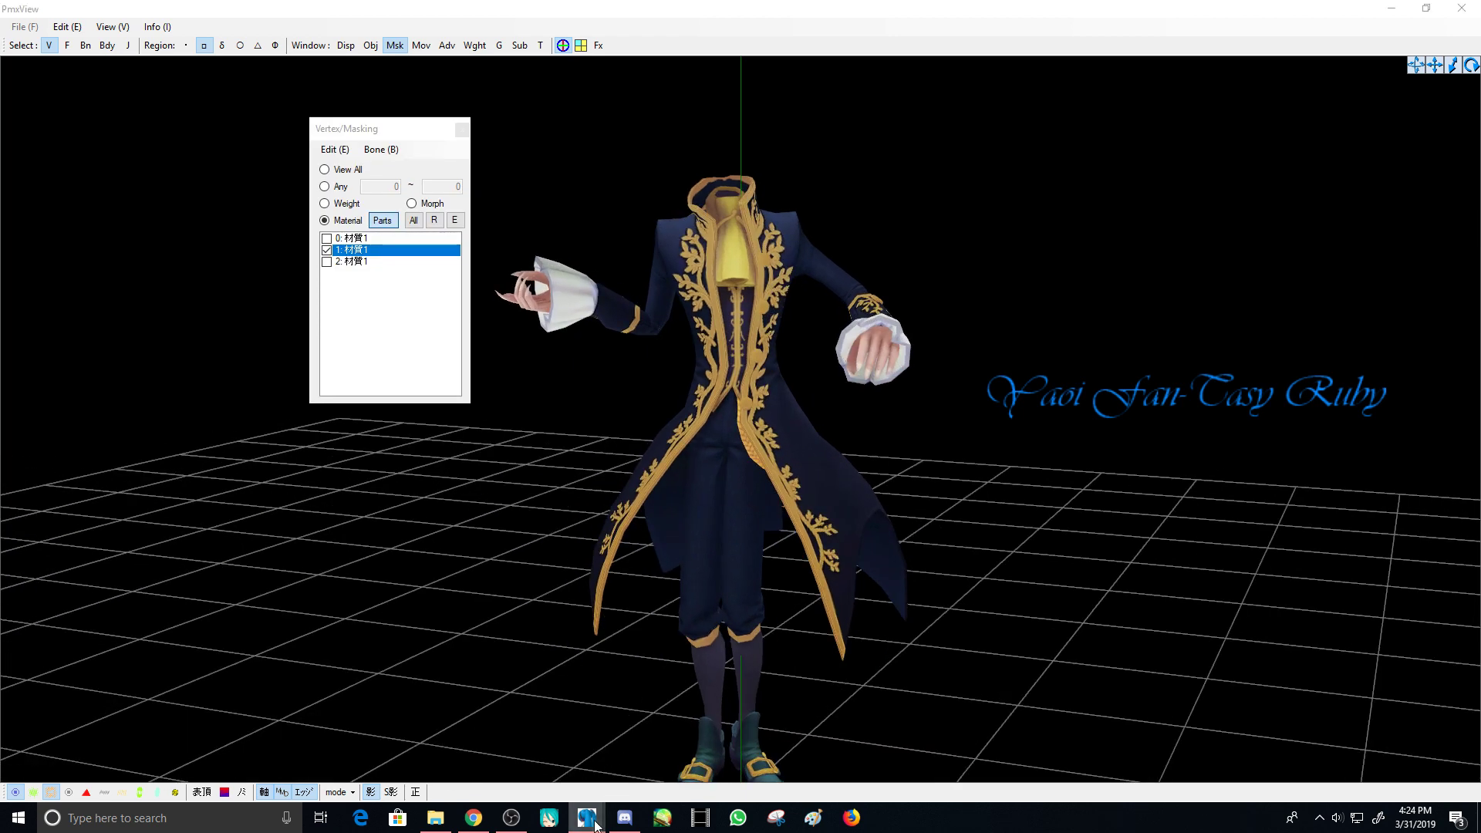
left_click(589, 819)
scroll(363, 271, "down", 2)
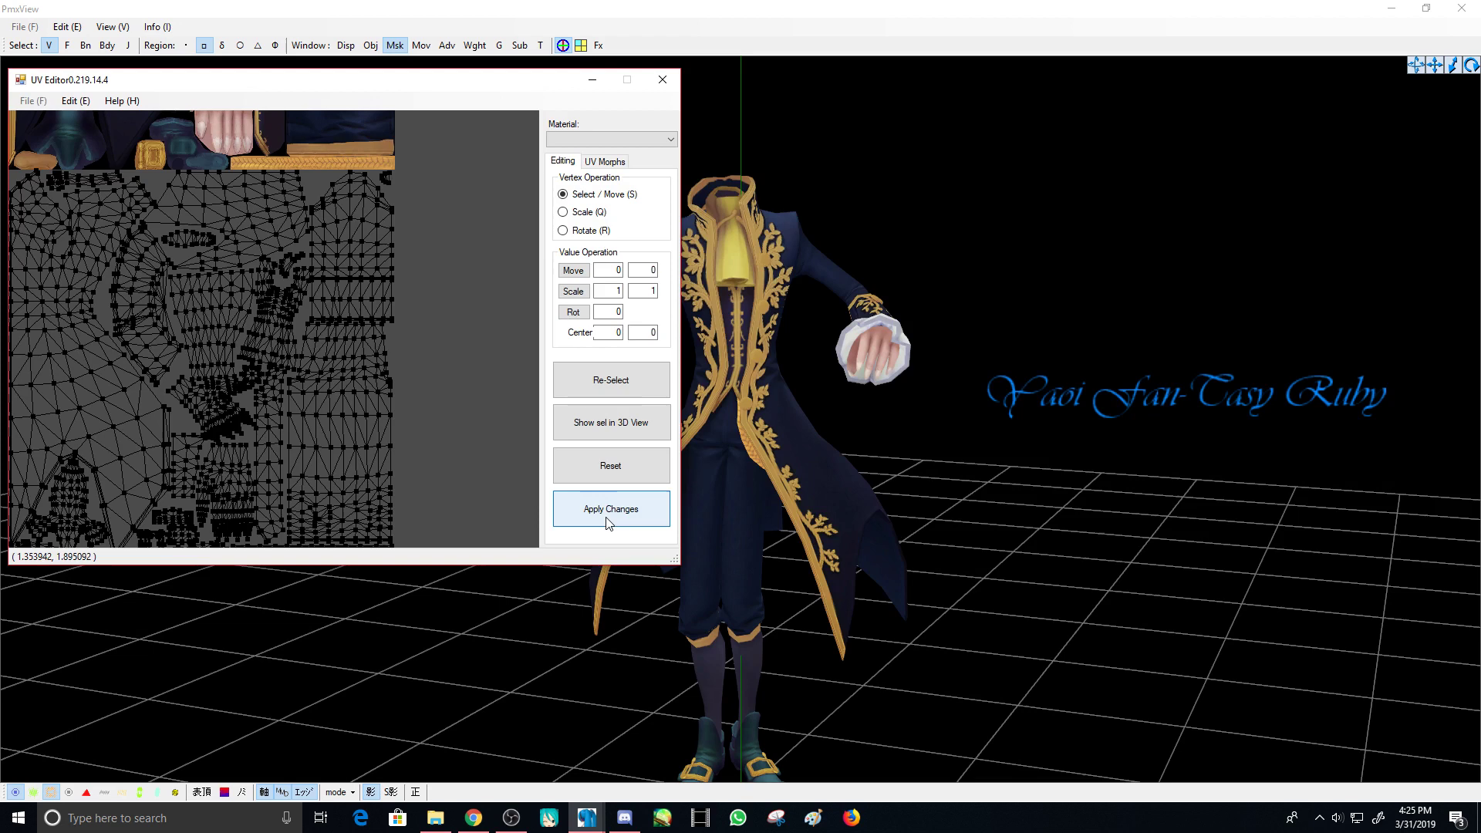
- Select the vertices of the sleeve island's upper part, shift them slightly toward the texture, and undo the move
scroll(364, 254, "up", 2)
middle_click_drag(364, 255, 204, 529)
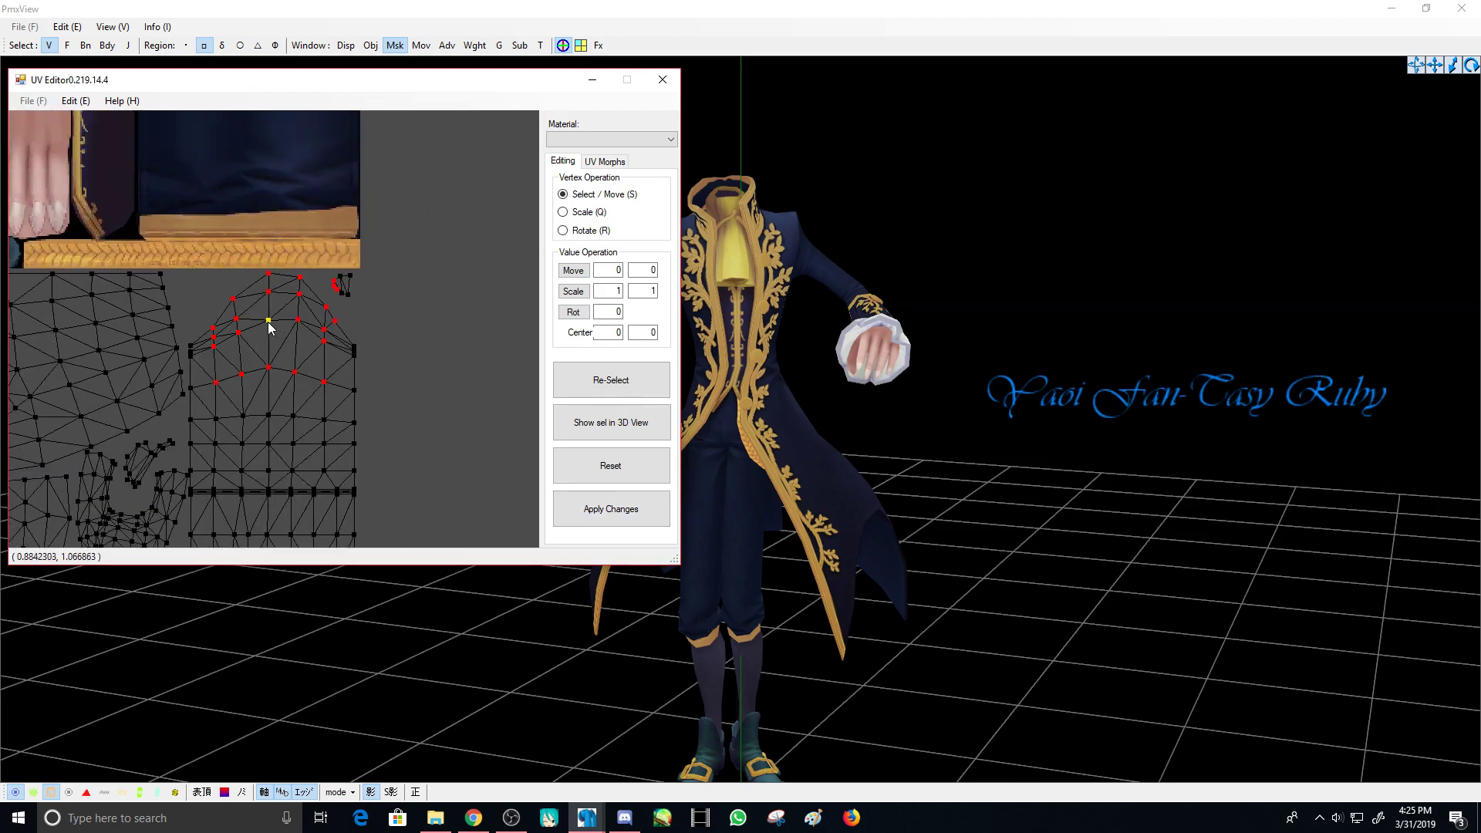
mouse_move(270, 328)
left_mouse_down()
mouse_move(246, 266)
mouse_move(260, 311)
left_mouse_up()
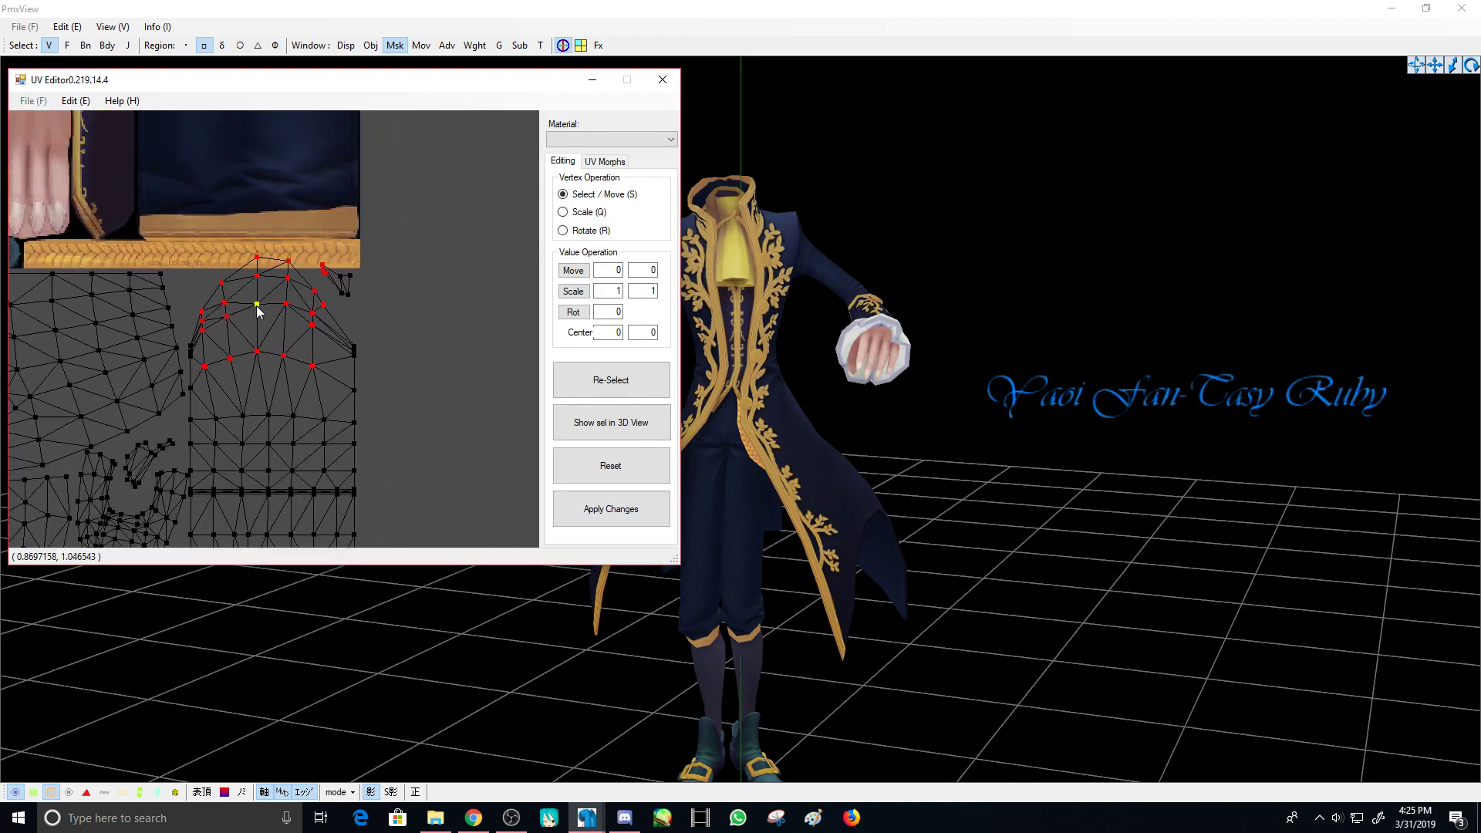
key("ctrl+z")
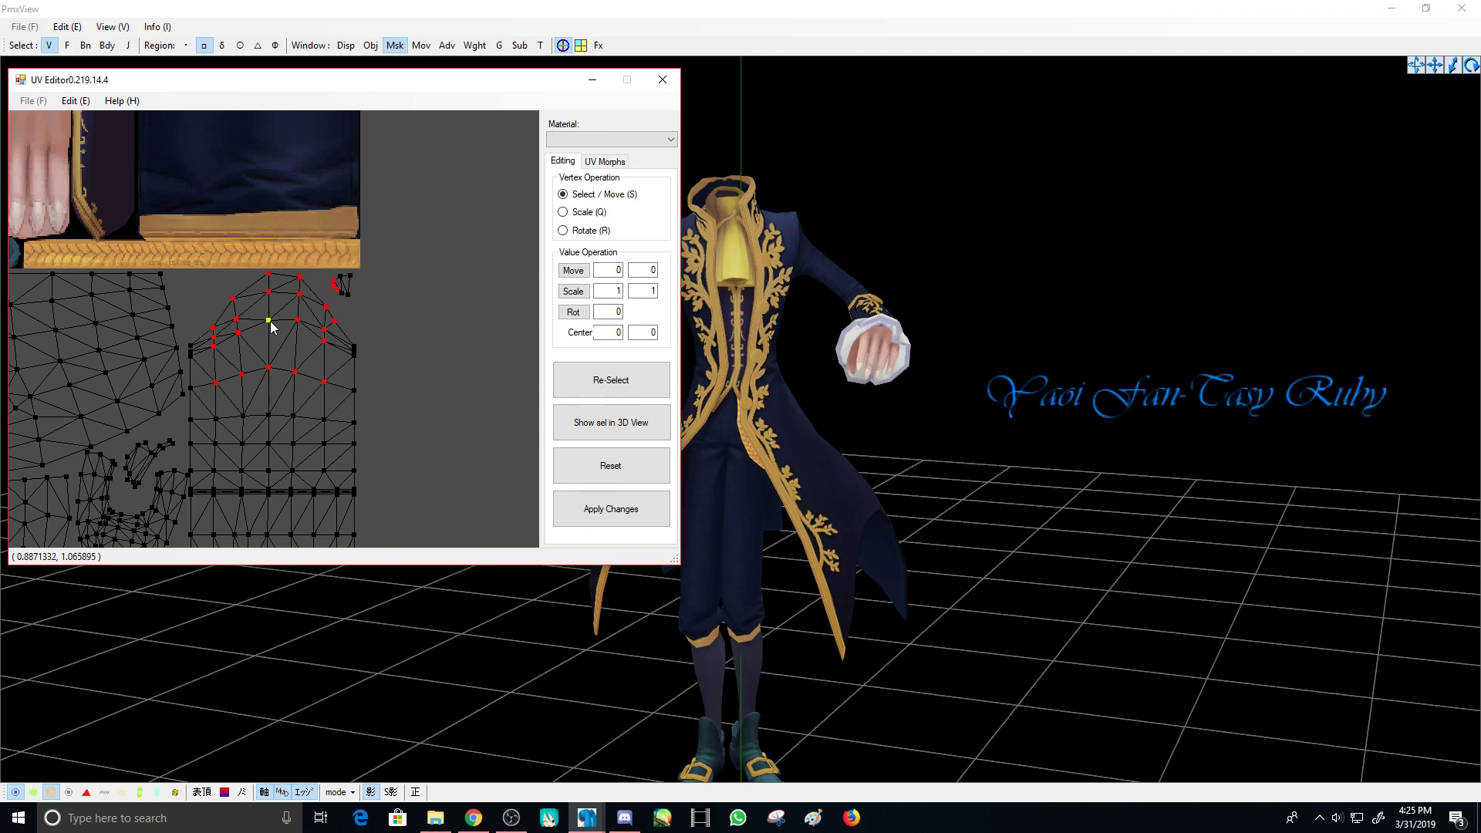
- Move the selected upper sleeve vertices across the texture's gold trim, apply the changes, and check the model before returning to the UV Editor
scroll(256, 334, "down", 2)
left_click_drag(270, 329, 159, 306)
left_click(587, 523)
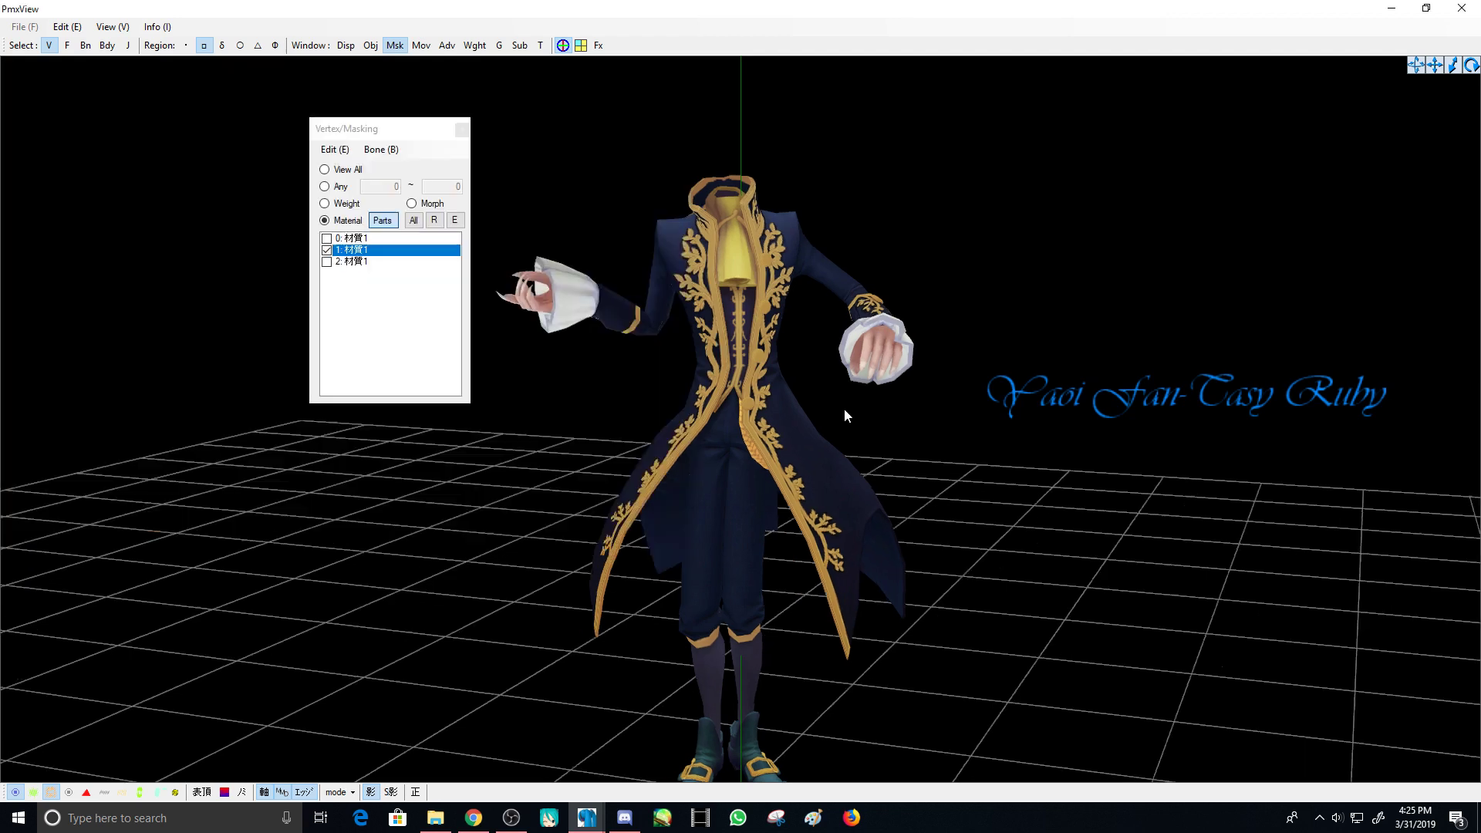
mouse_move(587, 817)
left_click(764, 744)
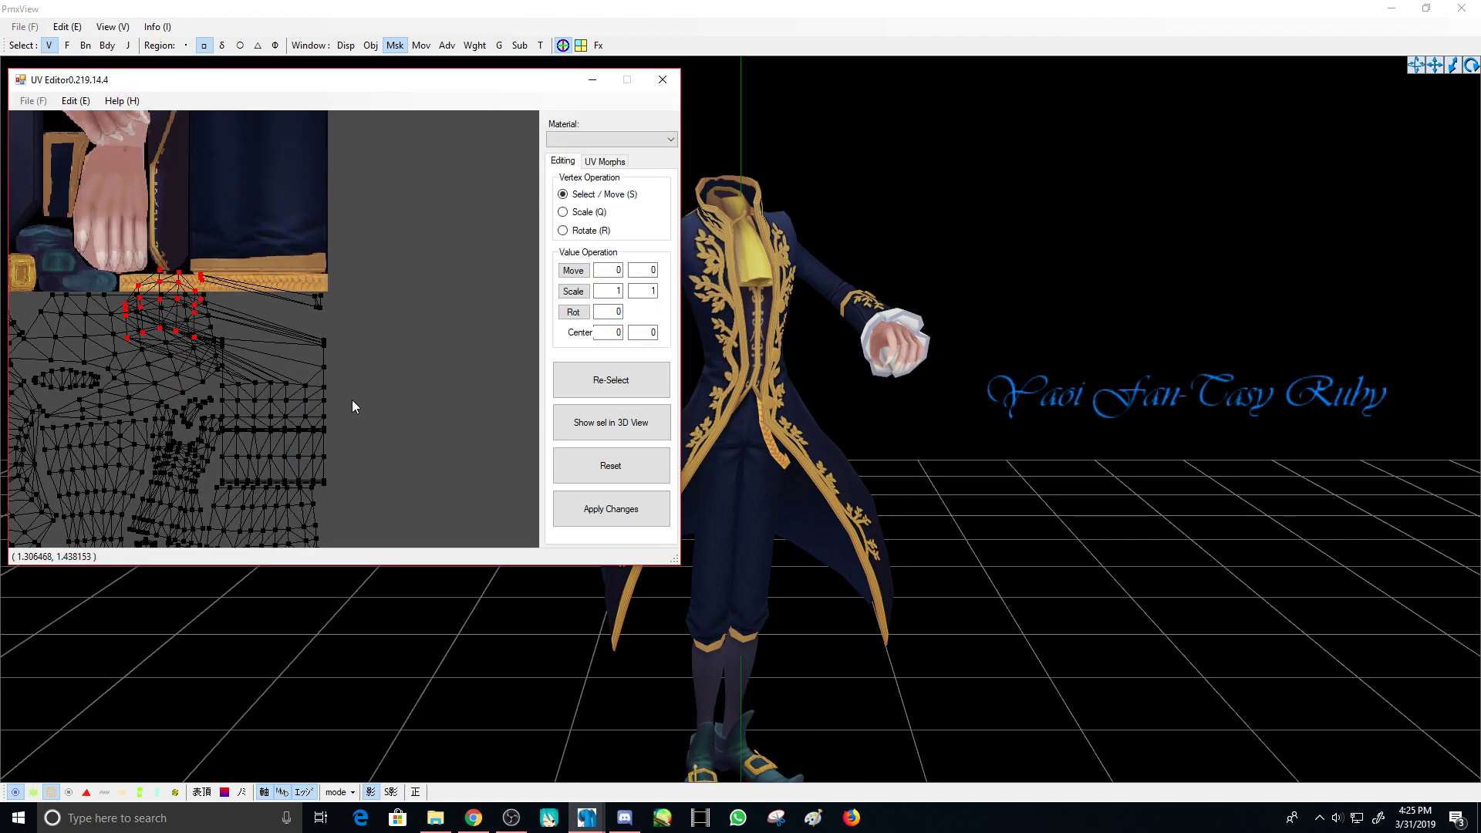
- Restore the sleeve island's shape and select all its vertices including the top row, leaving the tiny neighbouring island unselected
middle_click_drag(384, 293, 379, 336)
scroll(380, 336, "down", 1)
scroll(351, 386, "up", 5)
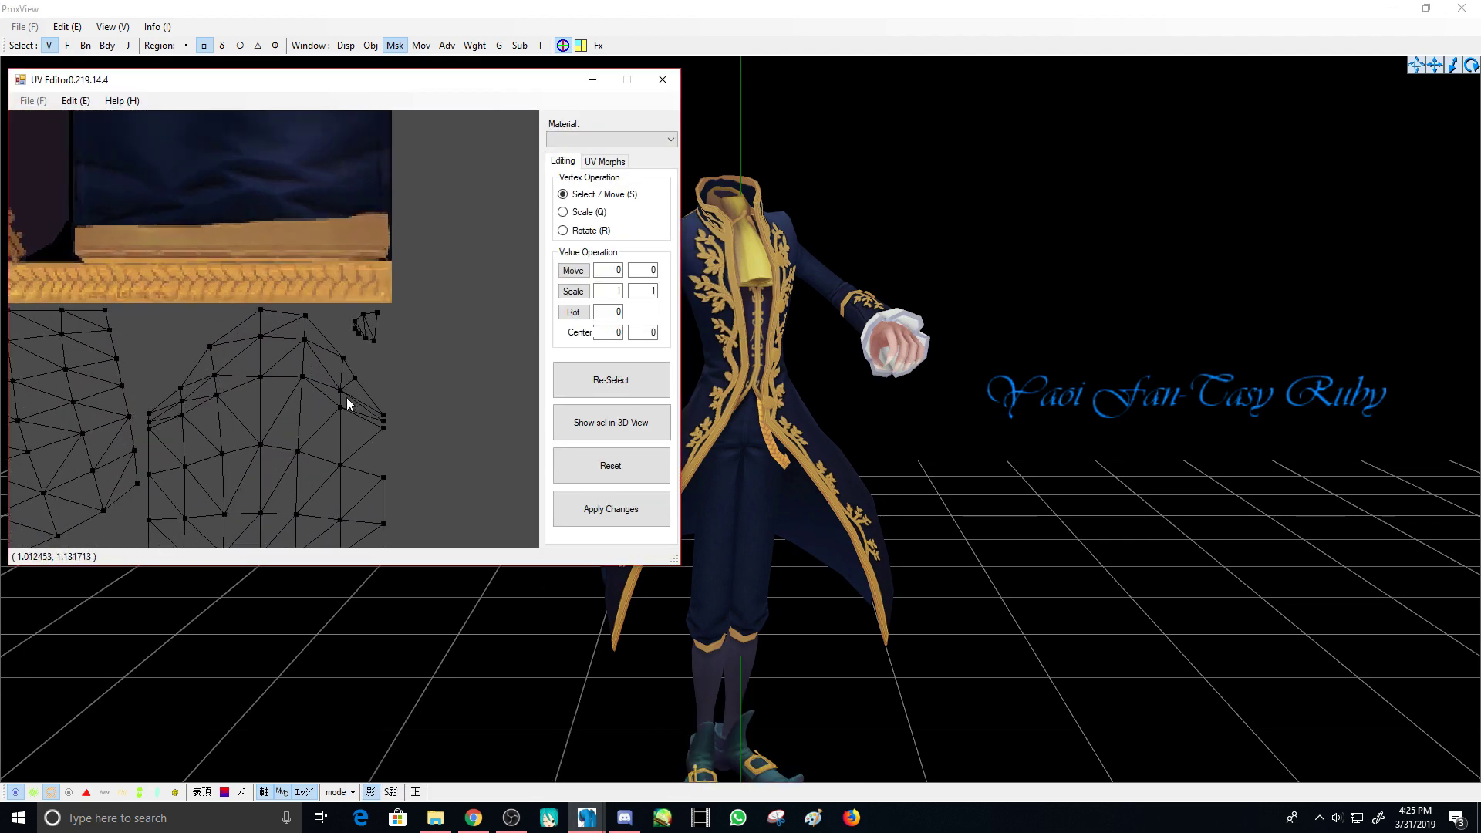
middle_click_drag(312, 425, 306, 276)
scroll(302, 369, "down", 1)
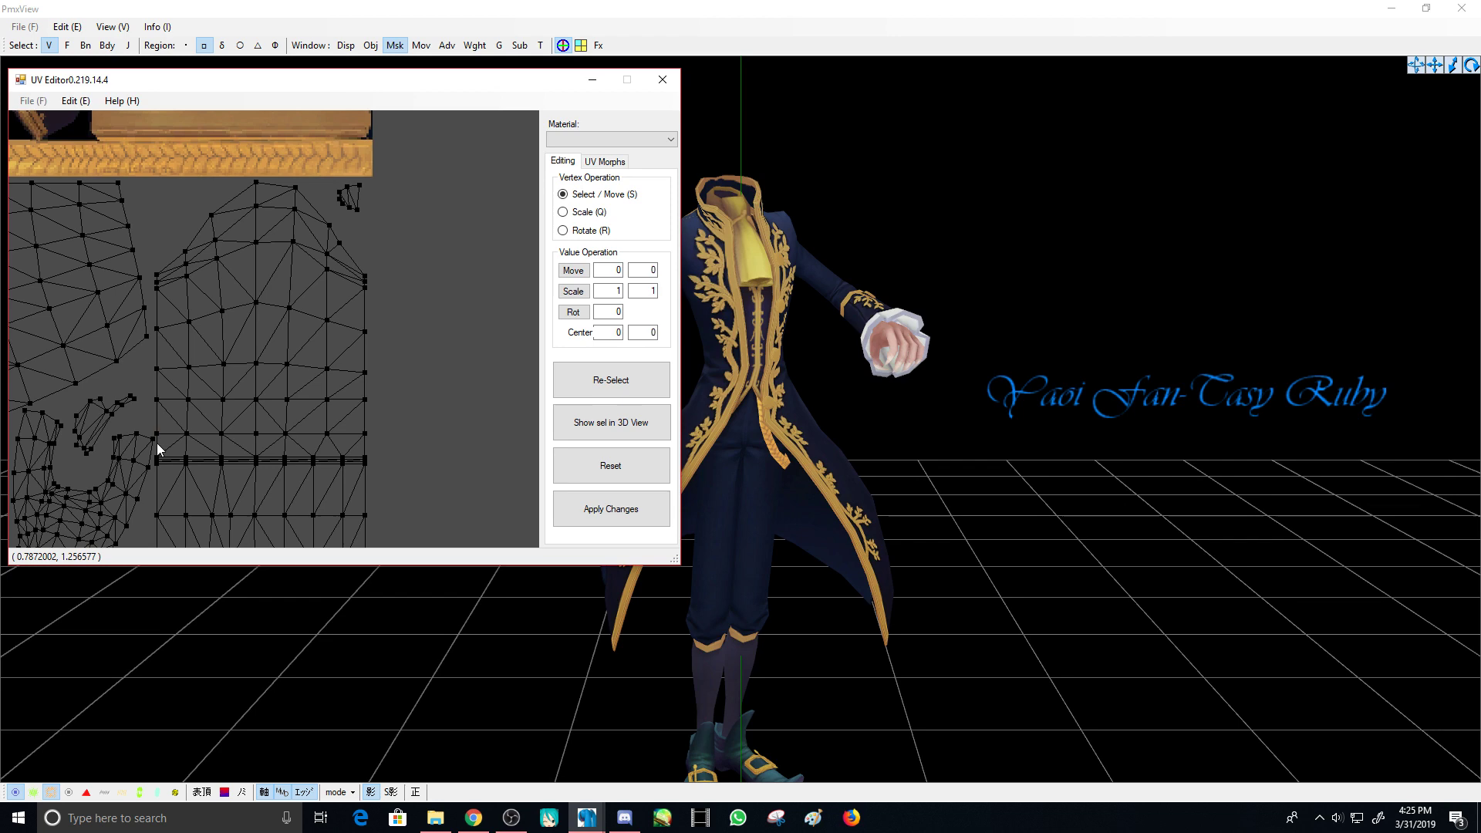
right_click_drag(158, 446, 201, 407)
left_click_drag(191, 468, 436, 112)
right_click_drag(293, 133, 293, 224)
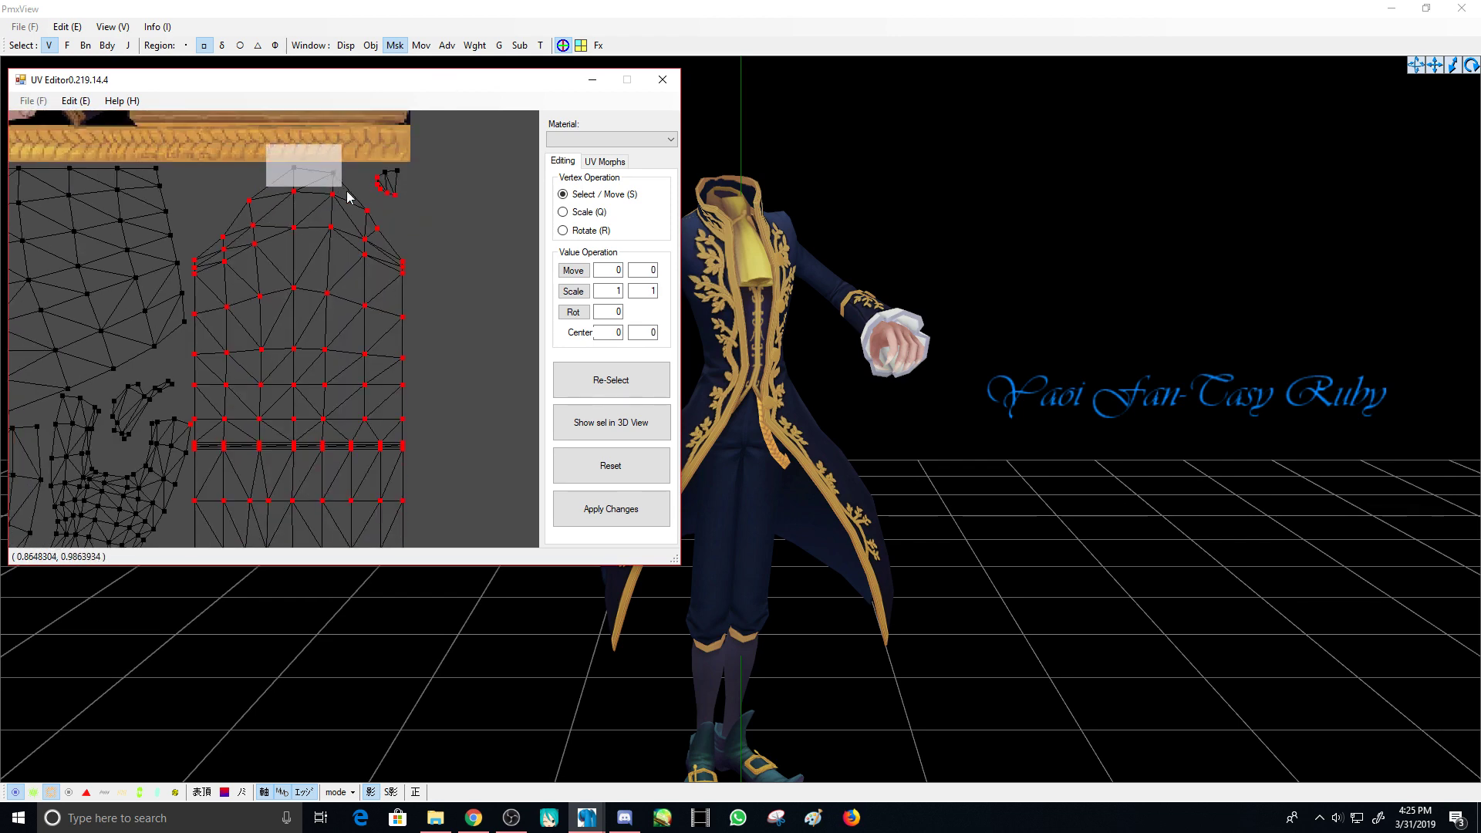
scroll(332, 354, "down", 2)
scroll(293, 382, "up", 2)
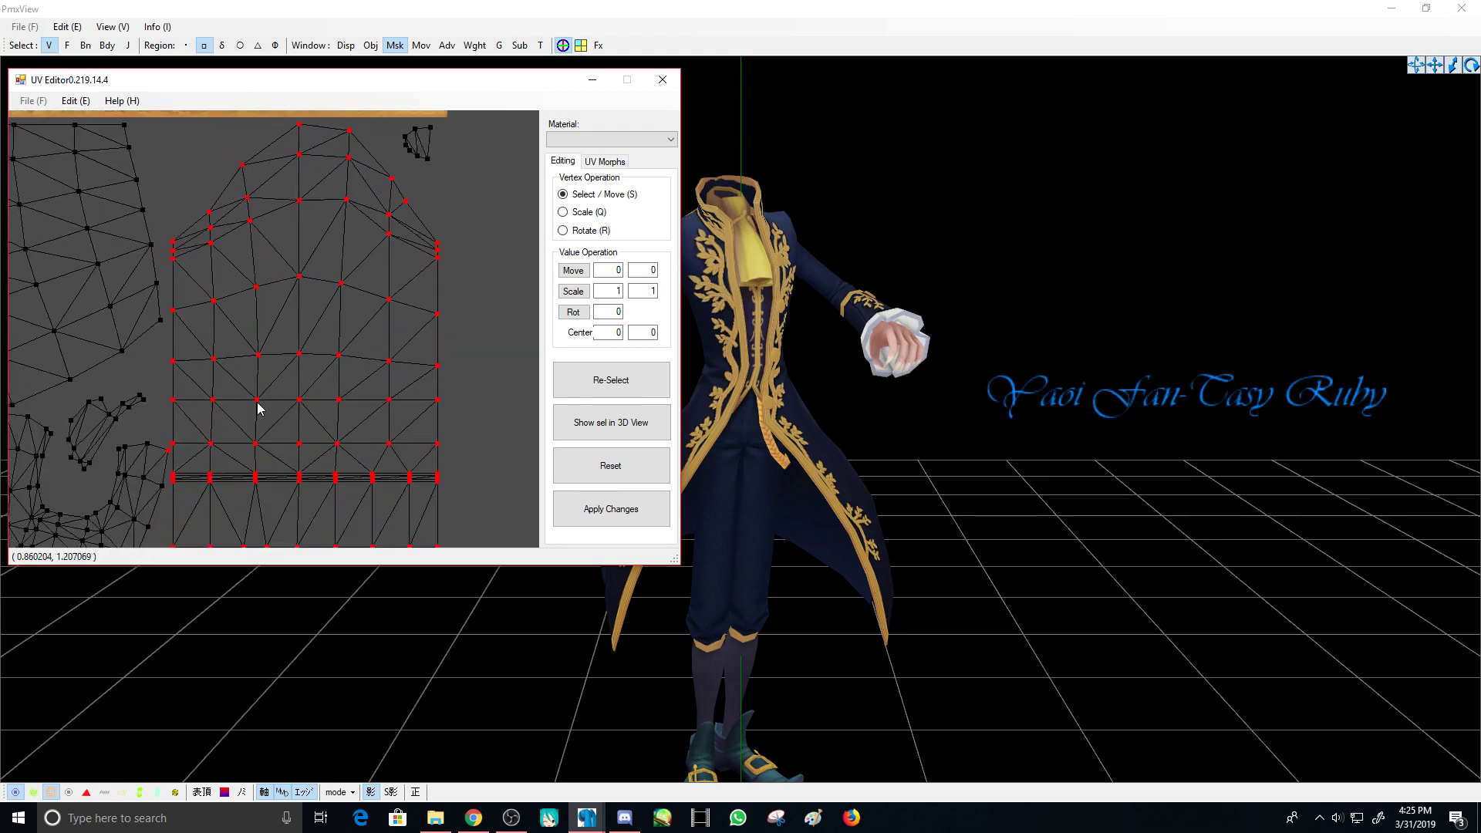
scroll(155, 452, "up", 2)
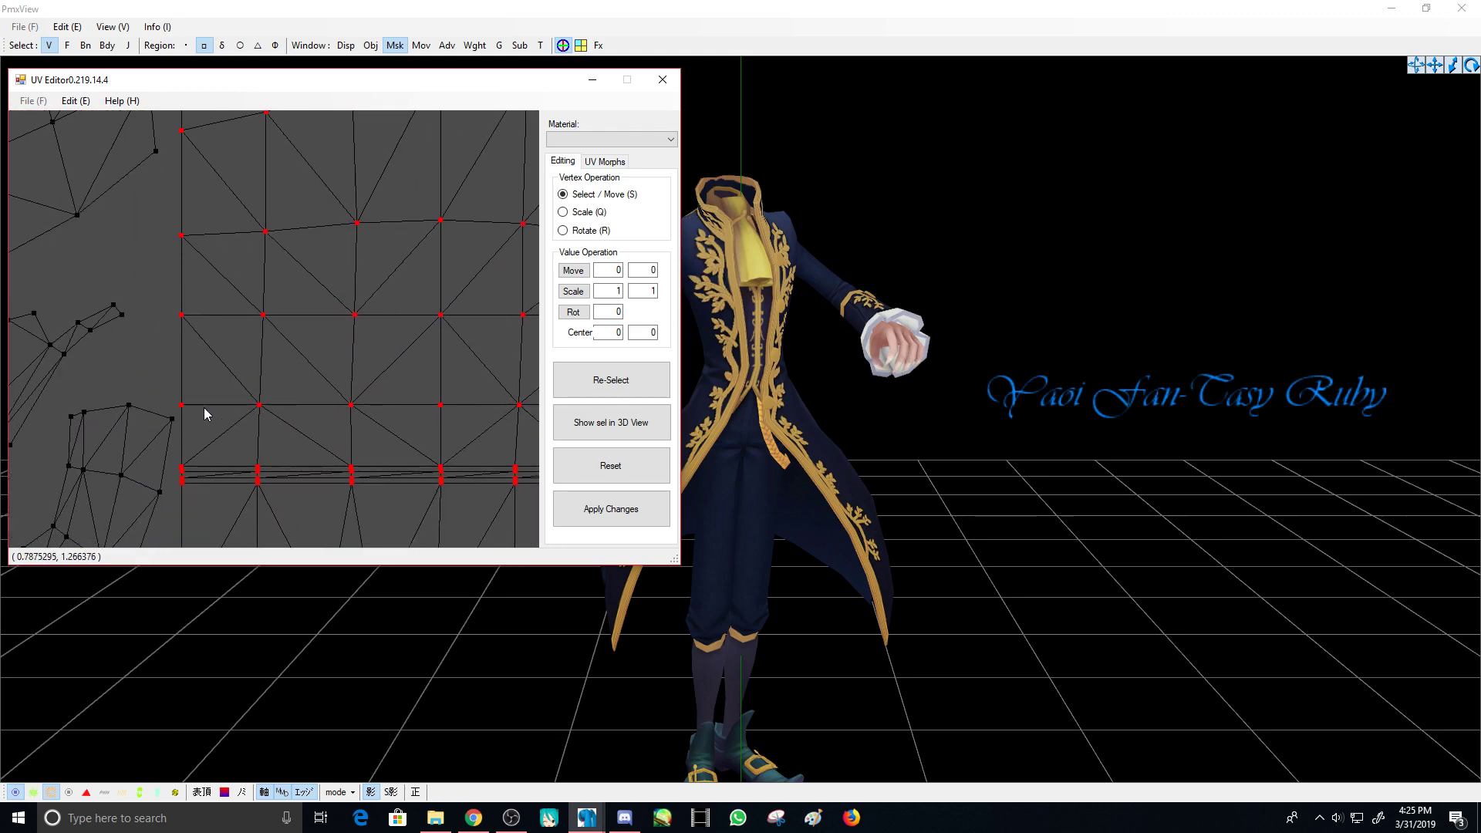
scroll(271, 341, "down", 3)
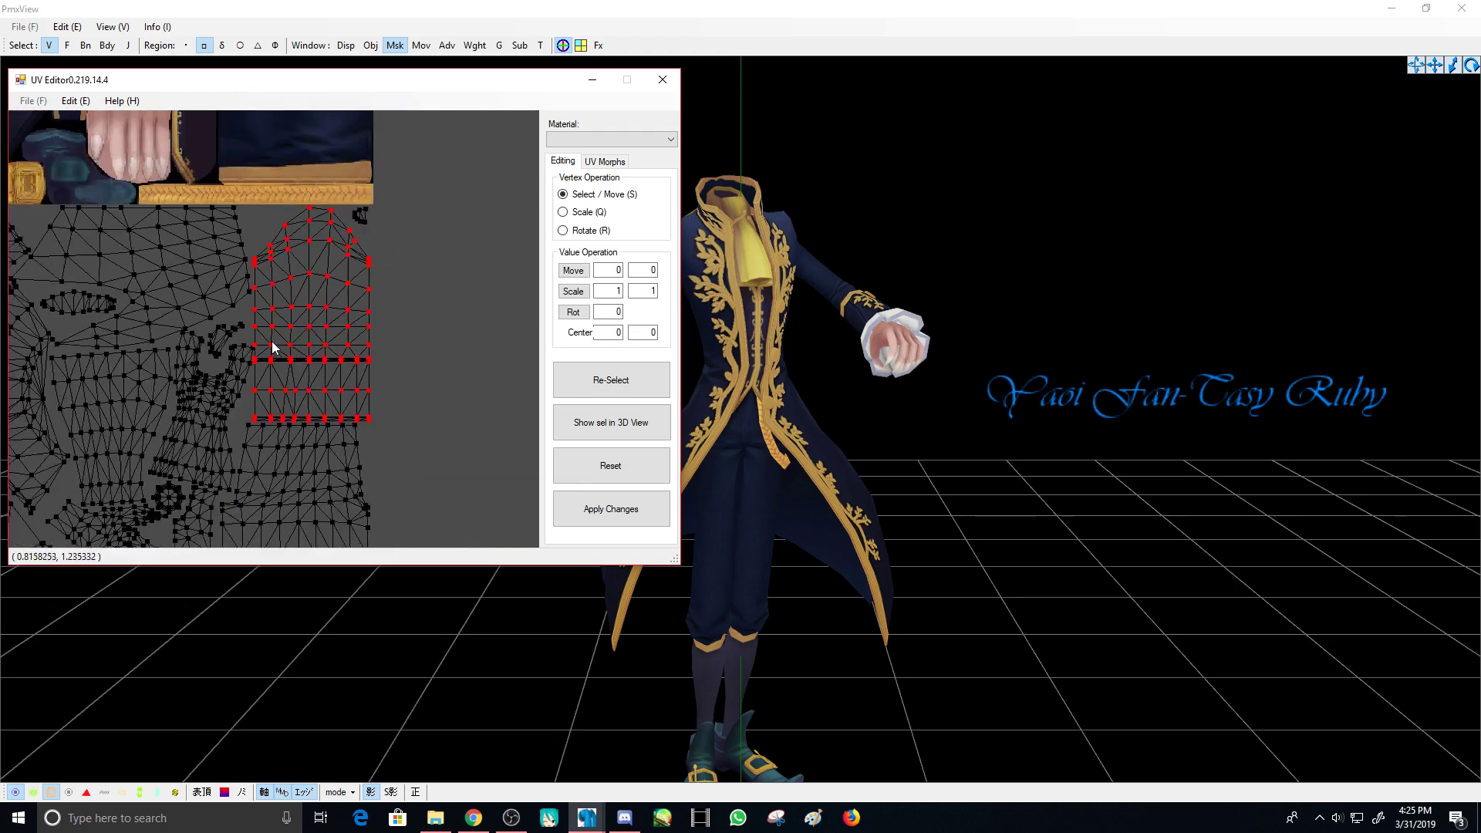
- Show the selected UV vertices in the 3D view and examine them along both sleeves of the coat
left_click(612, 424)
right_click_drag(949, 285, 870, 310)
scroll(870, 311, "up", 3)
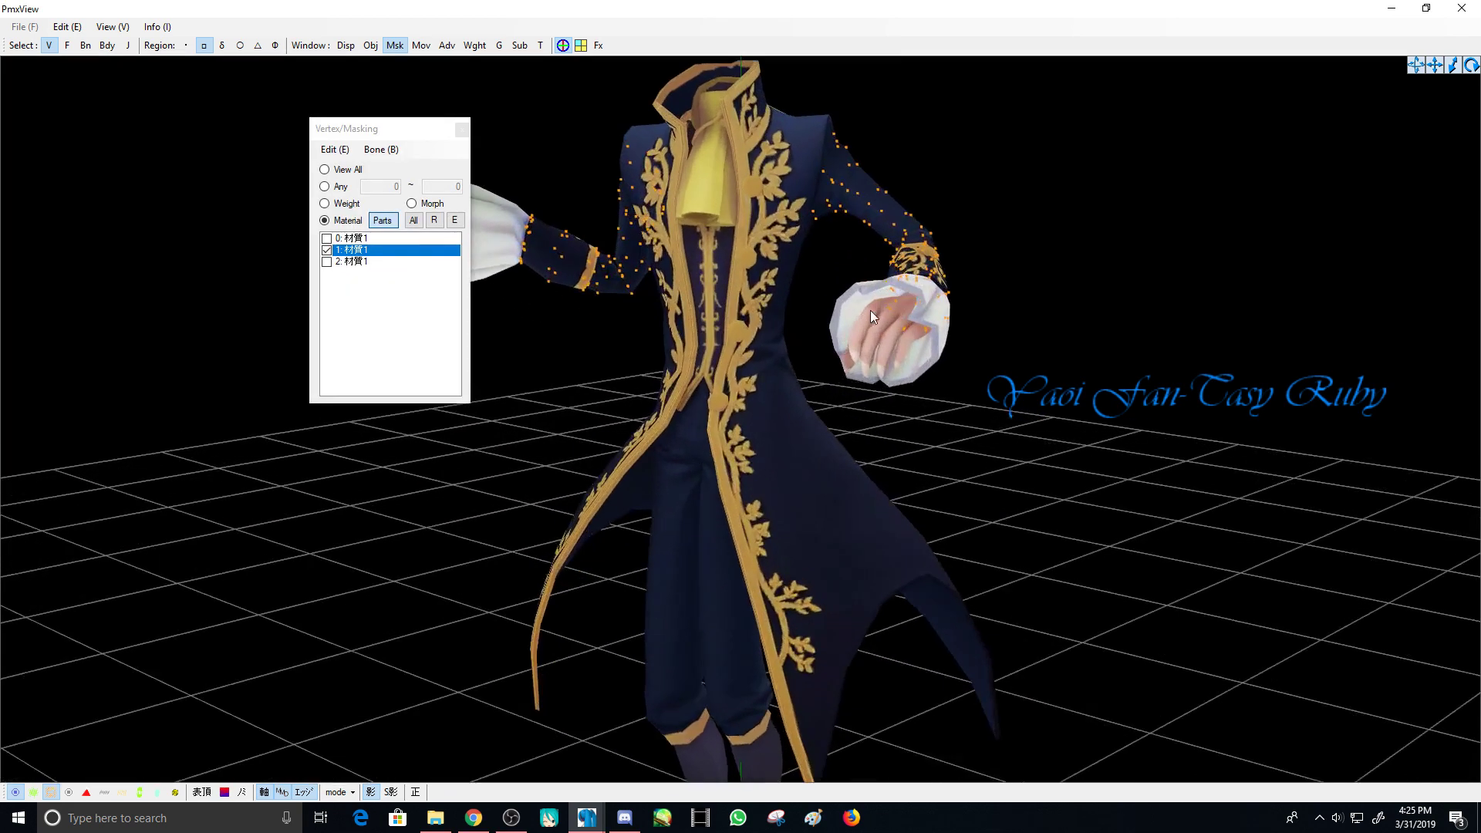
middle_click_drag(870, 310, 895, 486)
scroll(936, 321, "down", 2)
right_click_drag(936, 320, 741, 402)
scroll(791, 405, "up", 3)
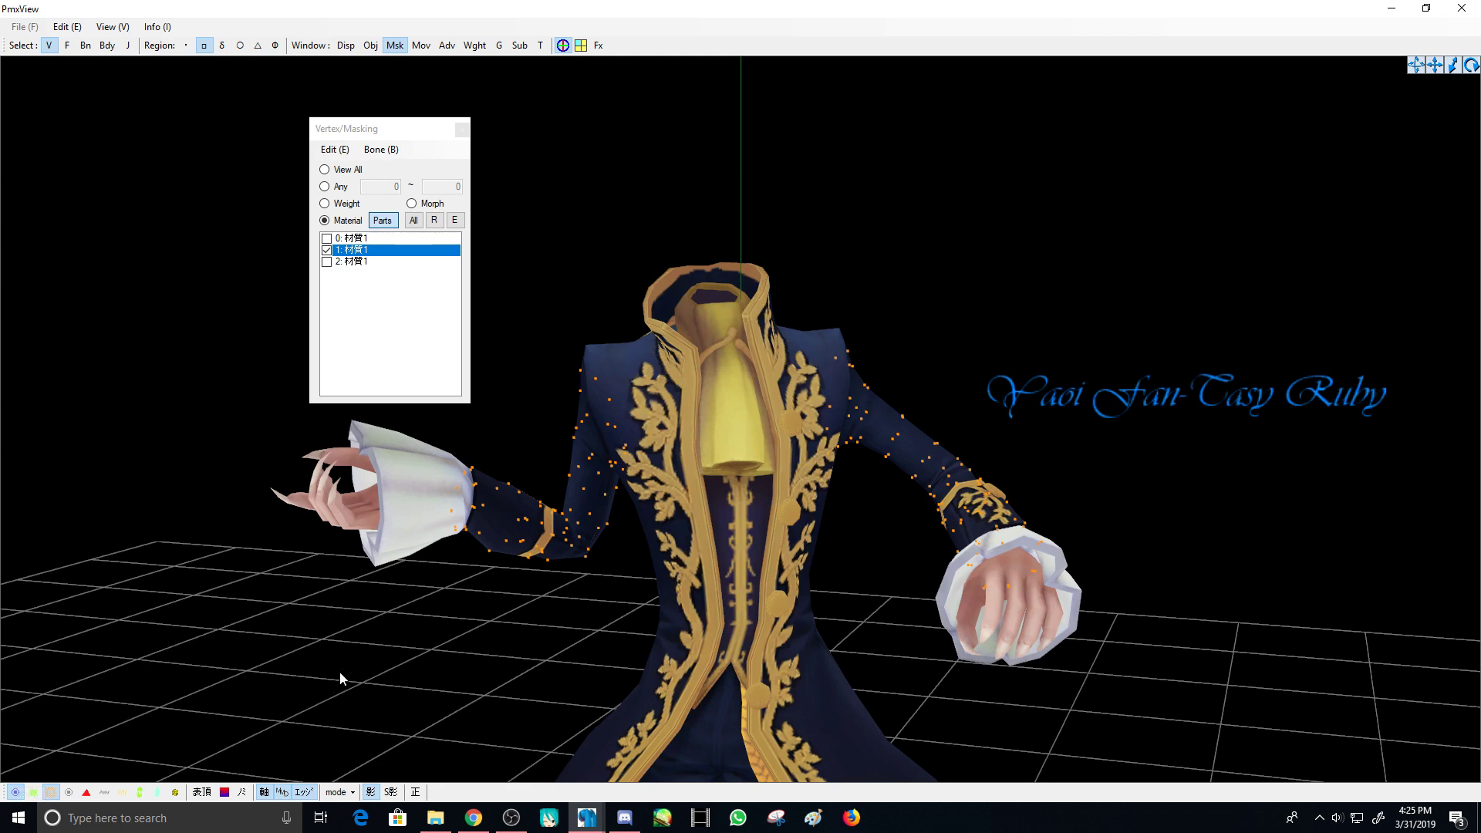
right_click_drag(340, 674, 426, 577)
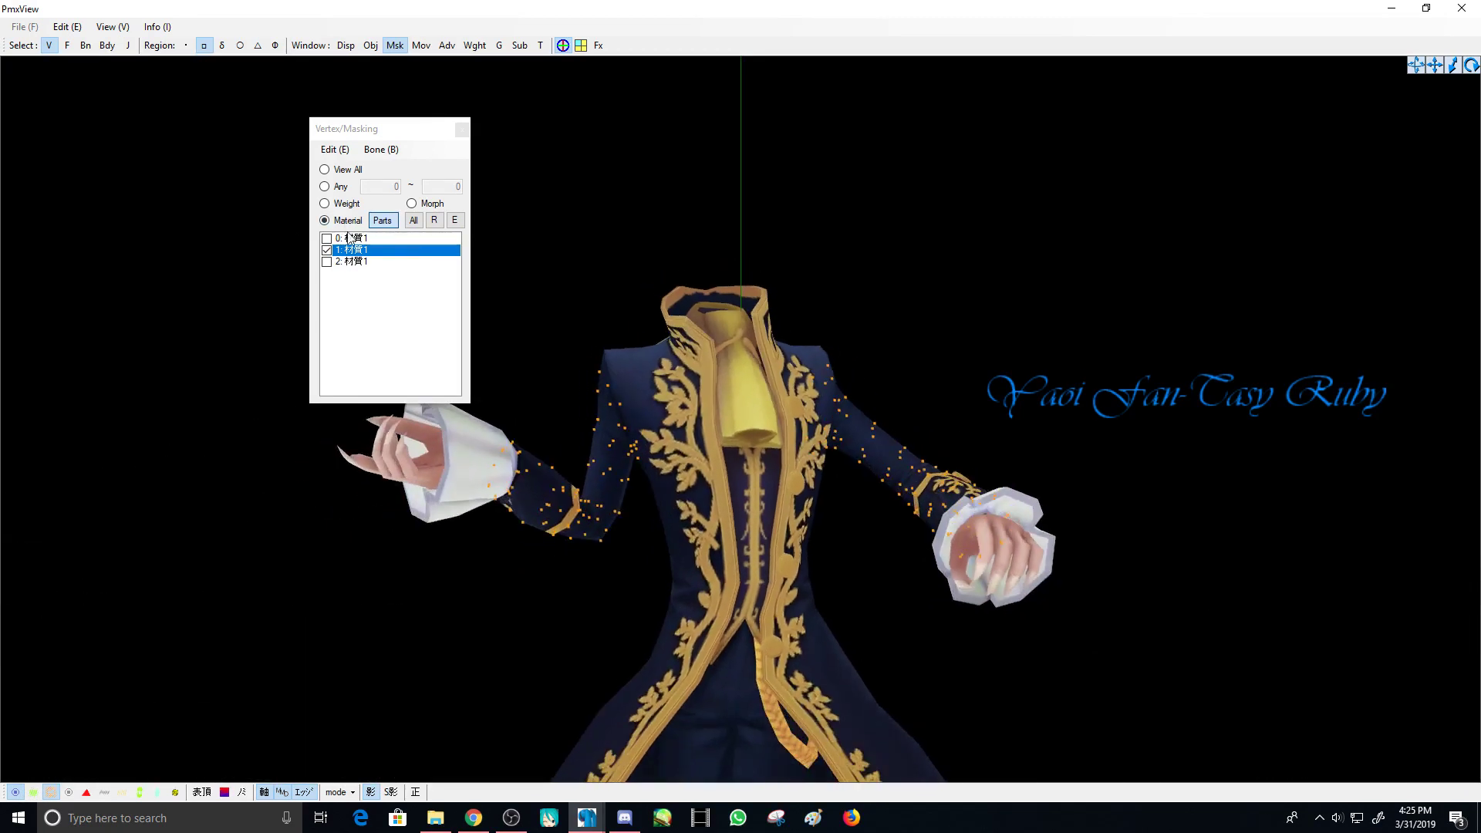
- Split the selected sleeve vertices out of material 1 into their own material
right_click(357, 254)
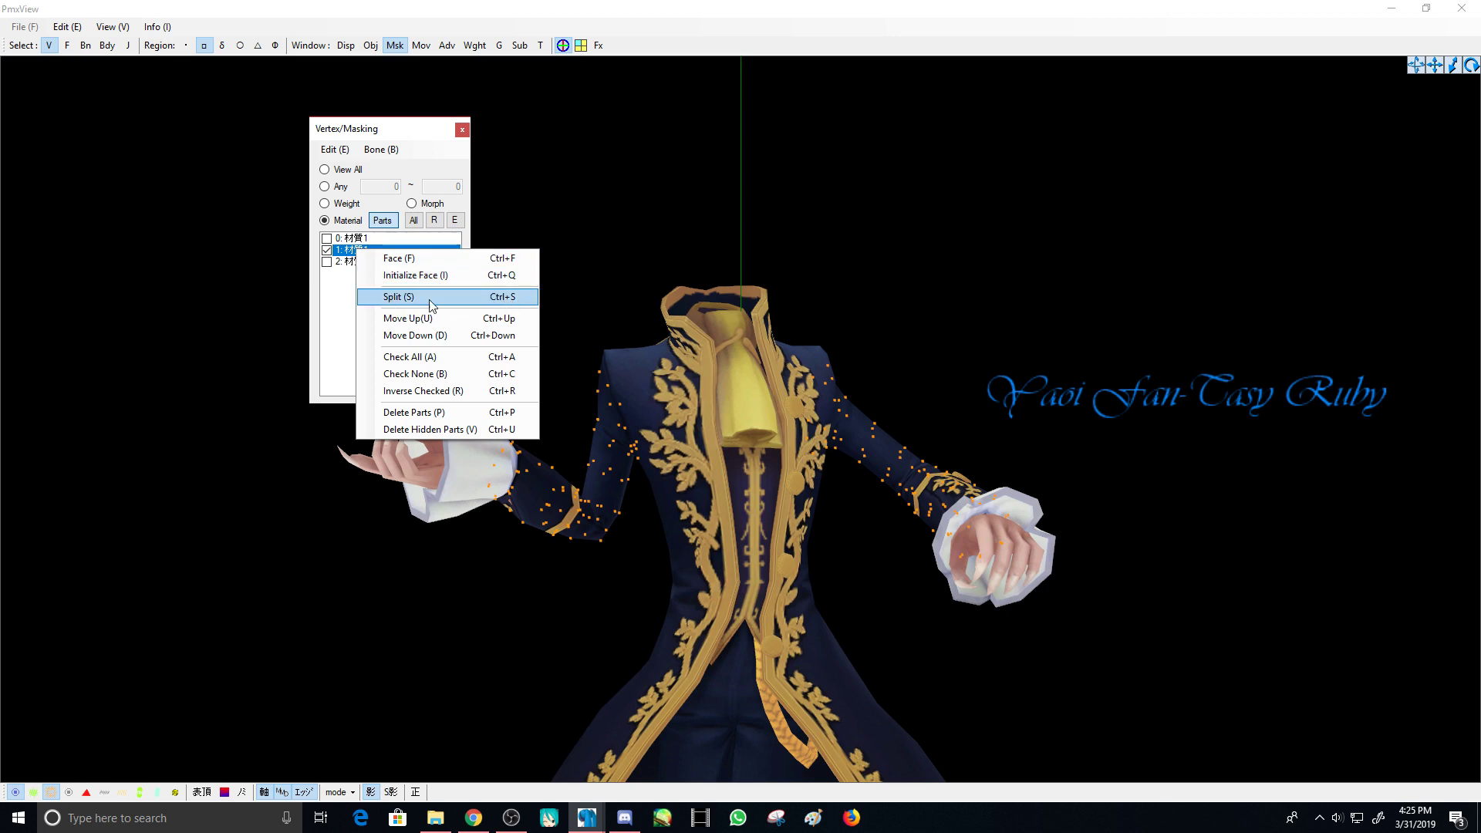
left_click(400, 299)
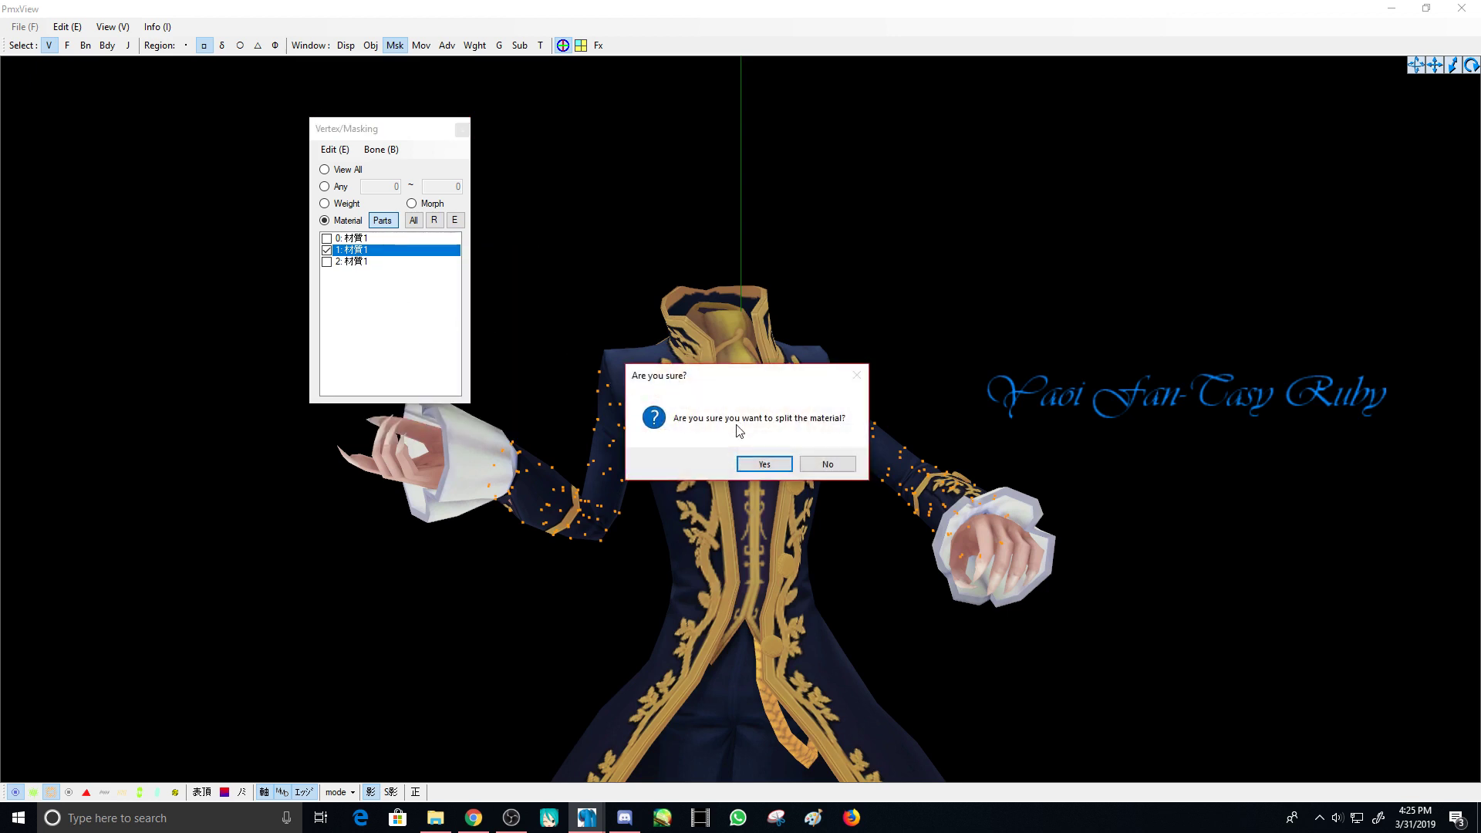
left_click(763, 464)
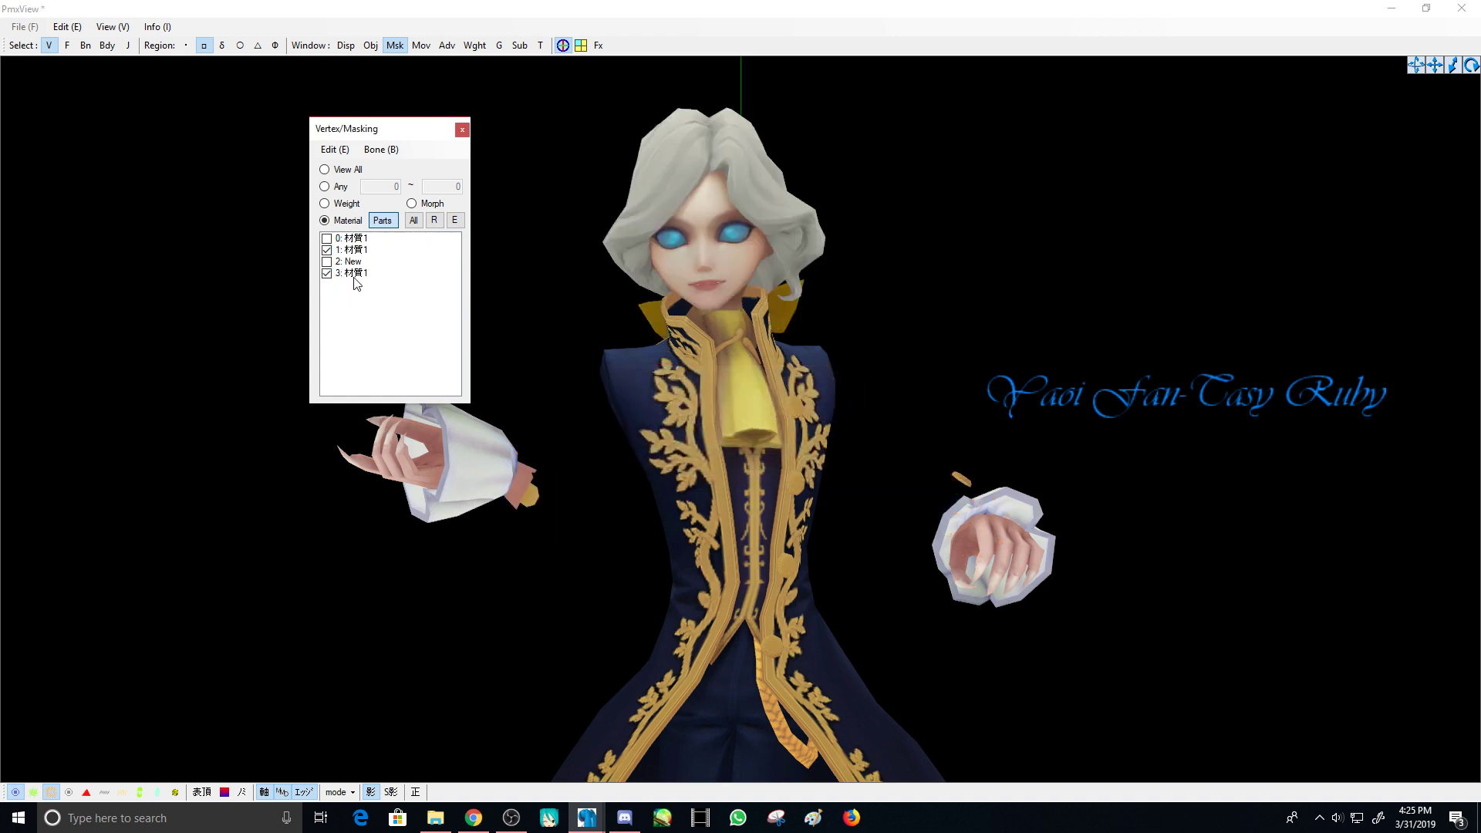
- Hide the other materials to examine the split-off sleeves in the New material on their own
left_click(380, 274)
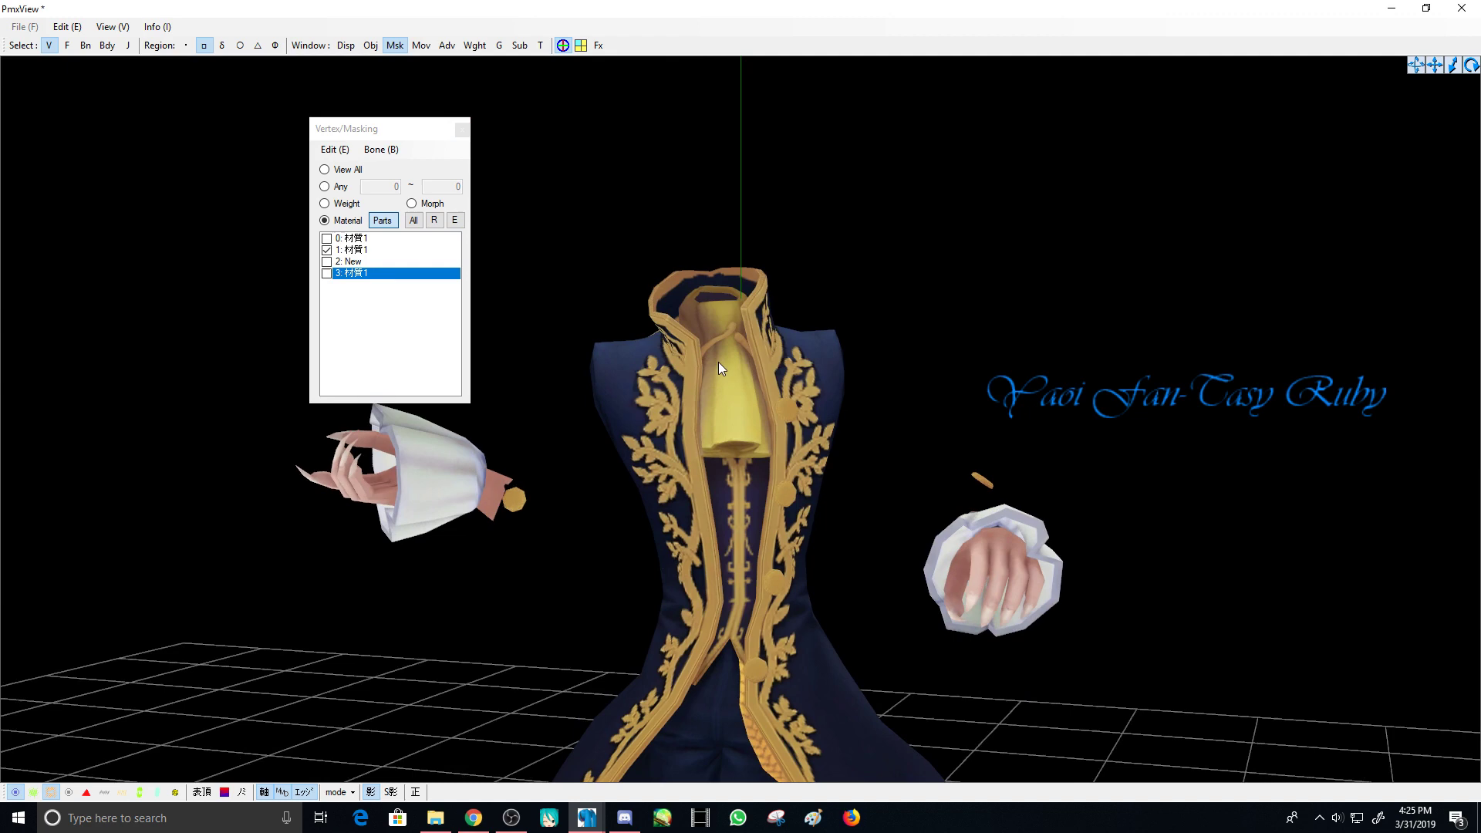
left_click(357, 252)
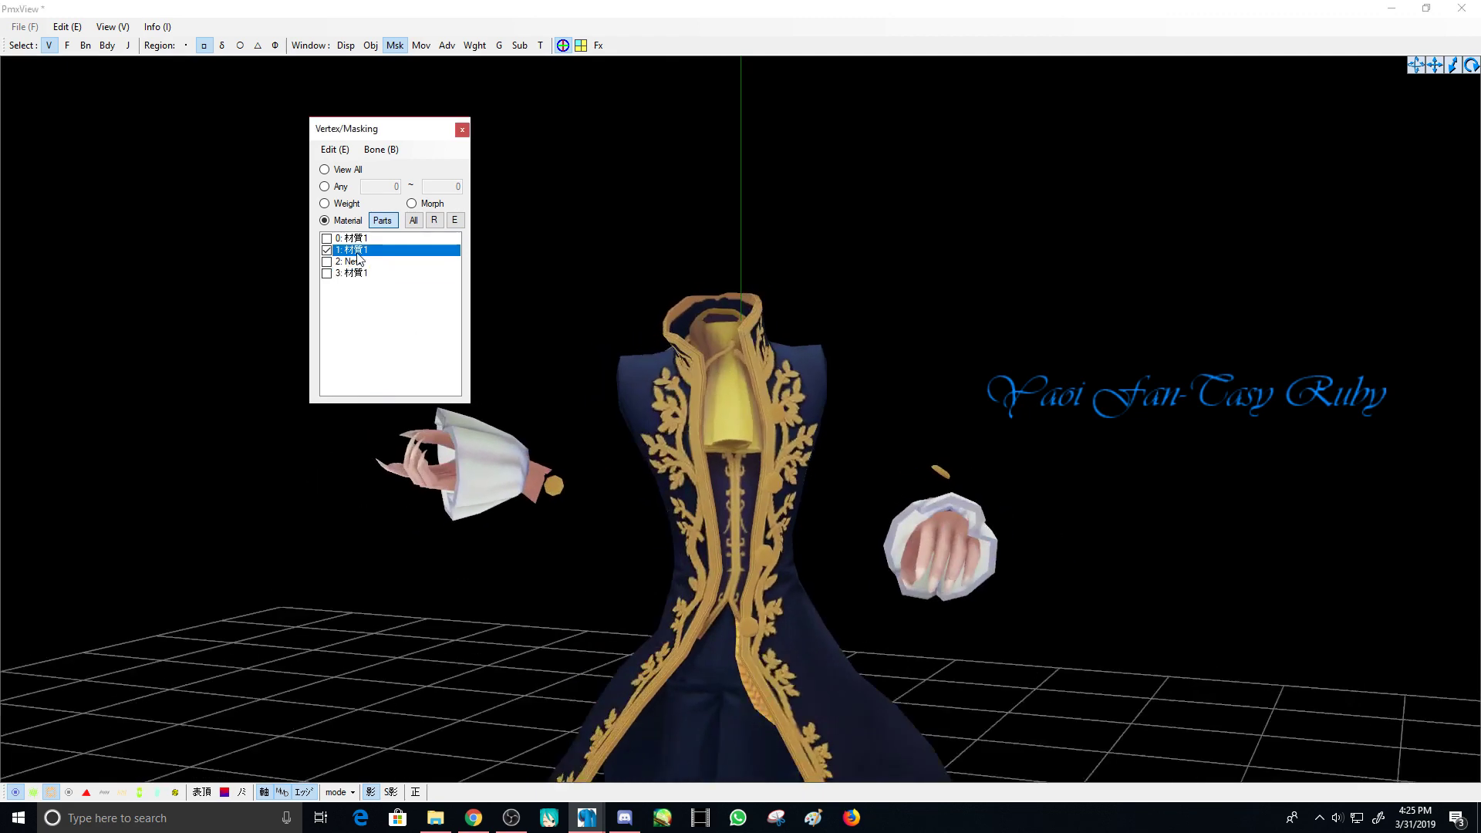
left_click(358, 260)
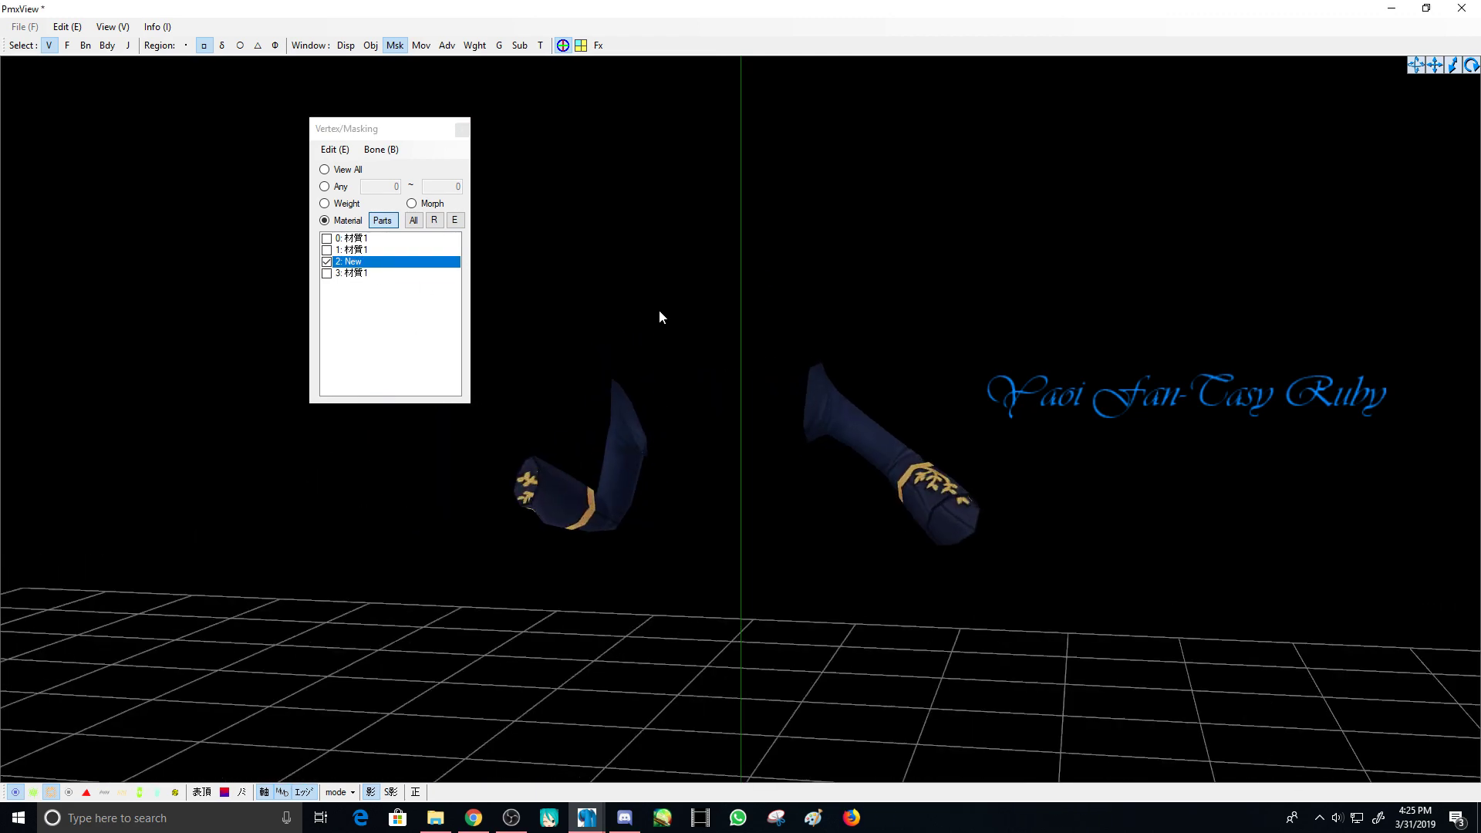
- Display all materials again and hide material 0, the sword
left_click(356, 254)
right_click(356, 256)
left_click(390, 359)
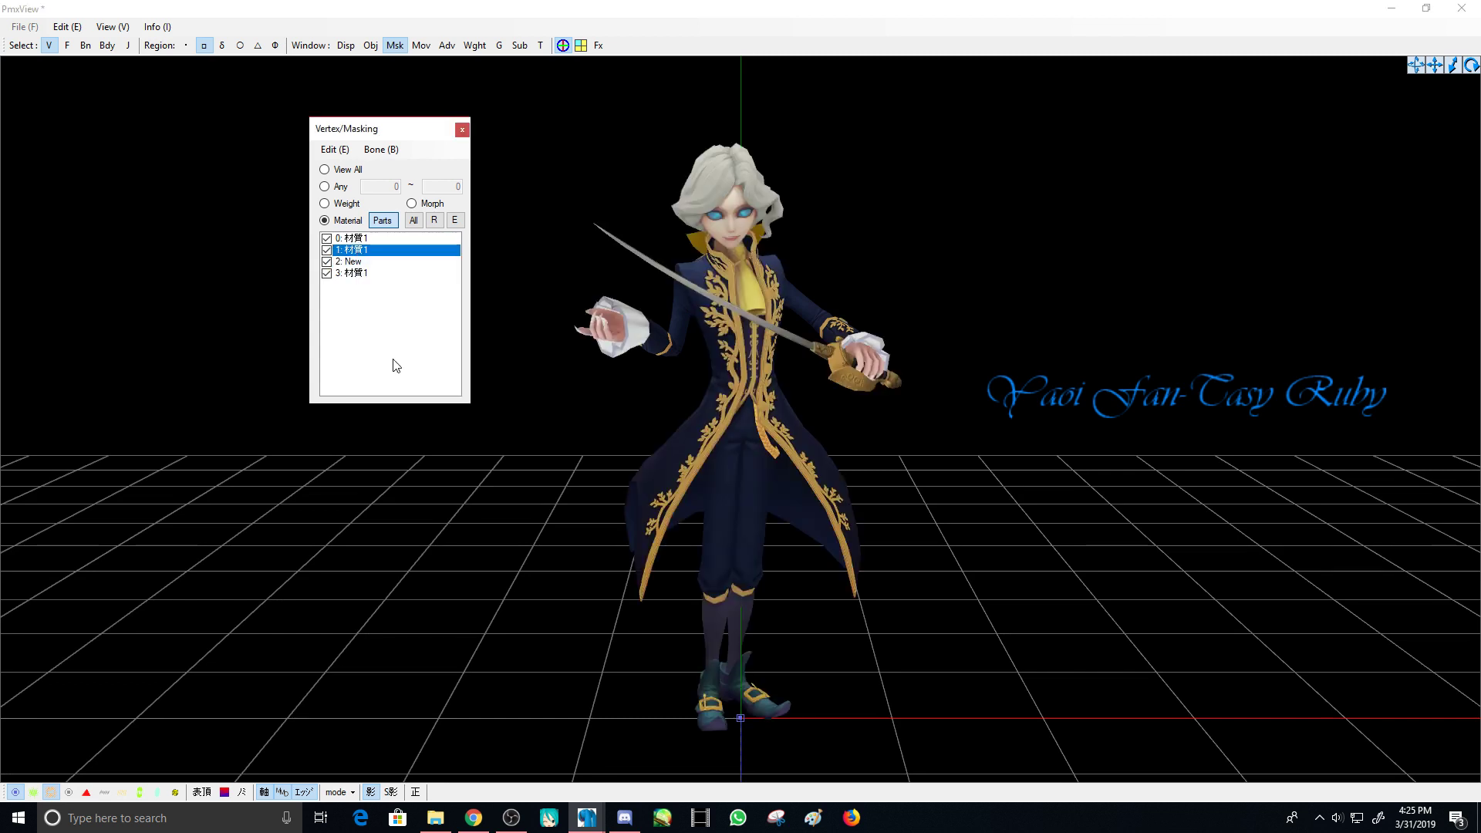
left_click(361, 239)
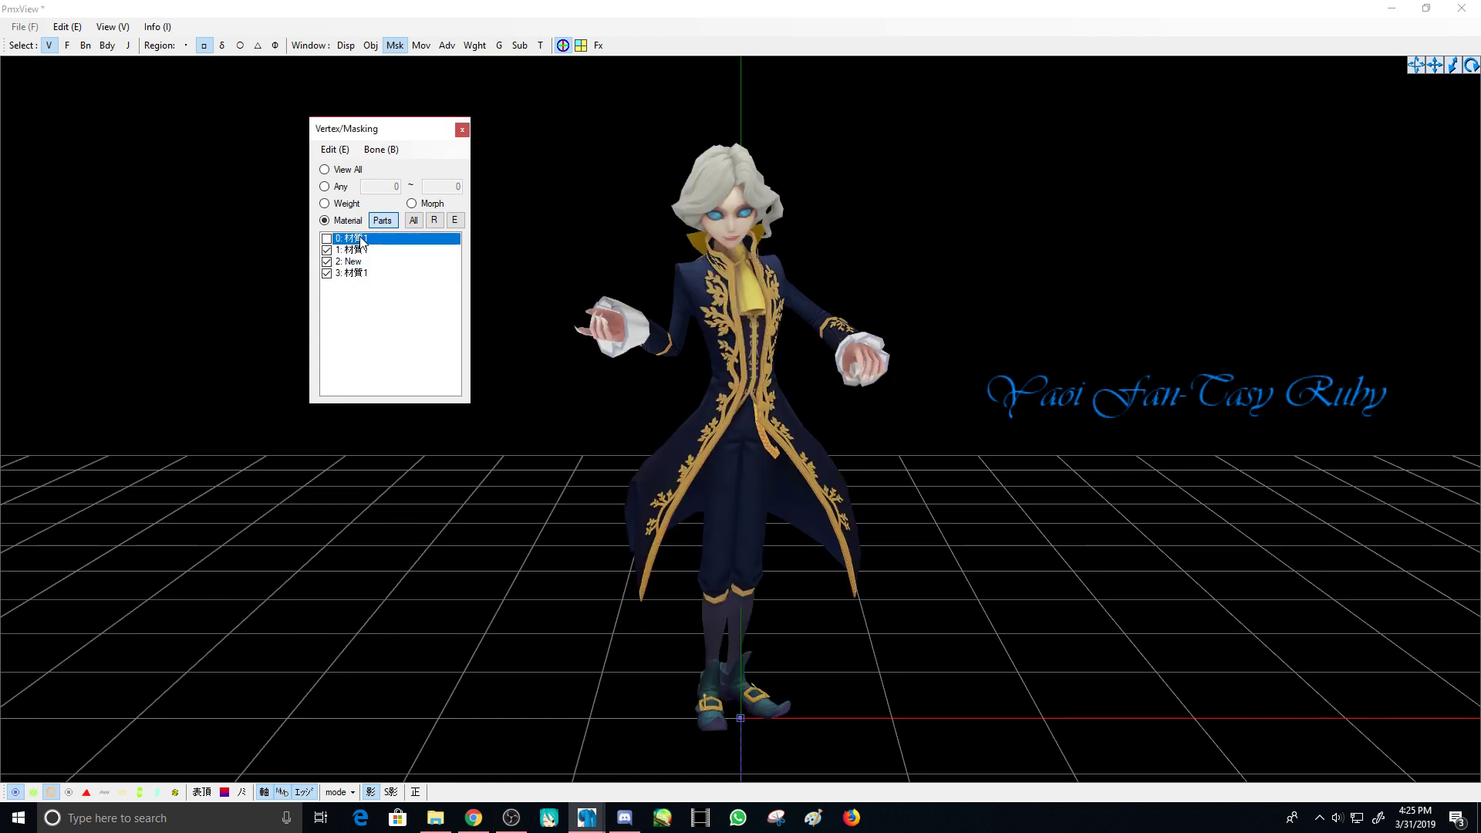
- Display only material 0, the sword, by hiding materials 1, New and 3, and examine its blade and hilt
left_click(362, 240)
left_click(363, 251)
left_click(362, 261)
left_click(362, 273)
right_click_drag(706, 326, 742, 308)
scroll(682, 308, "up", 5)
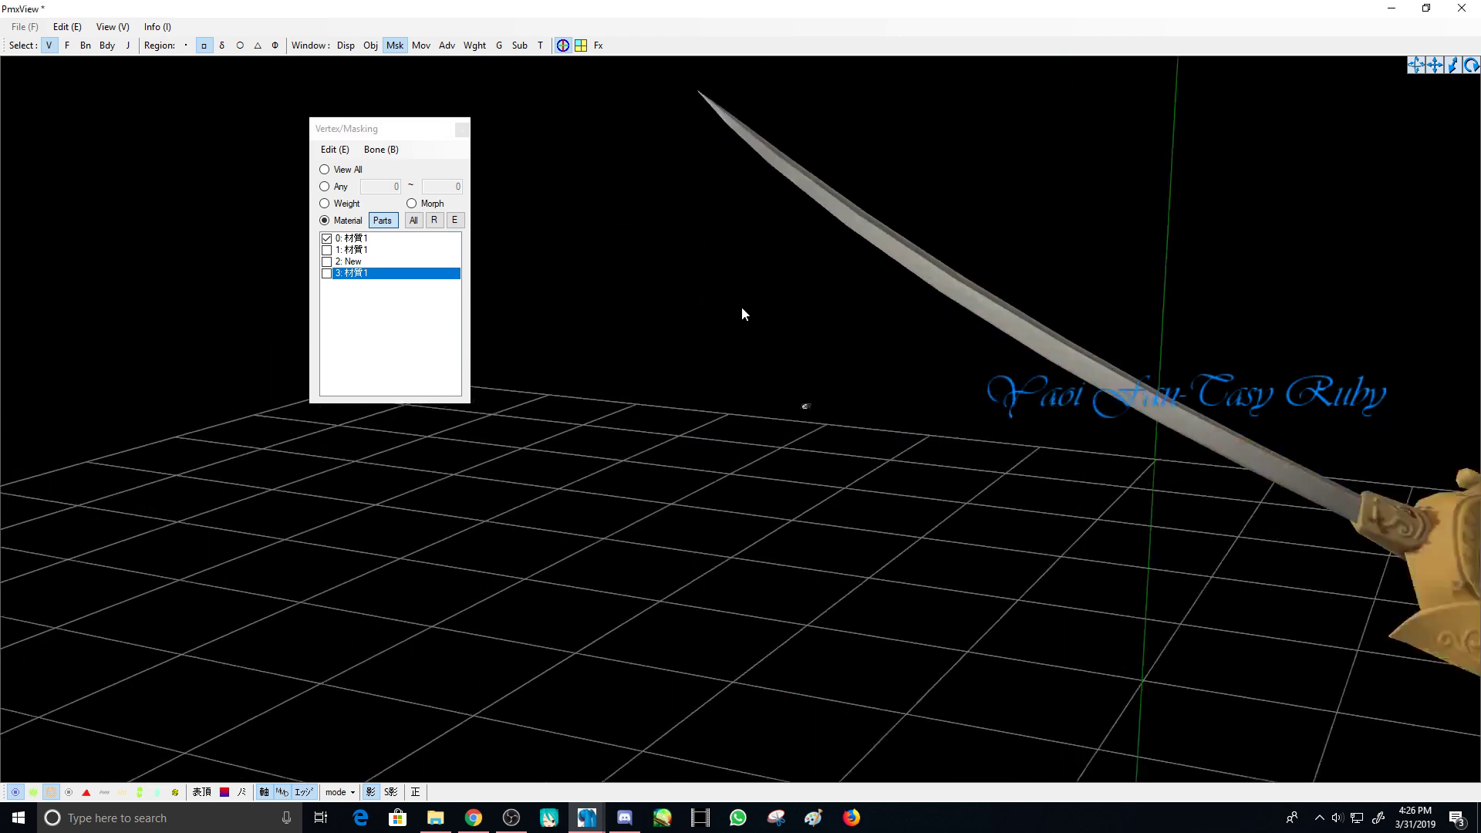
scroll(742, 307, "up", 5)
left_click_drag(893, 461, 895, 467)
scroll(904, 512, "down", 4)
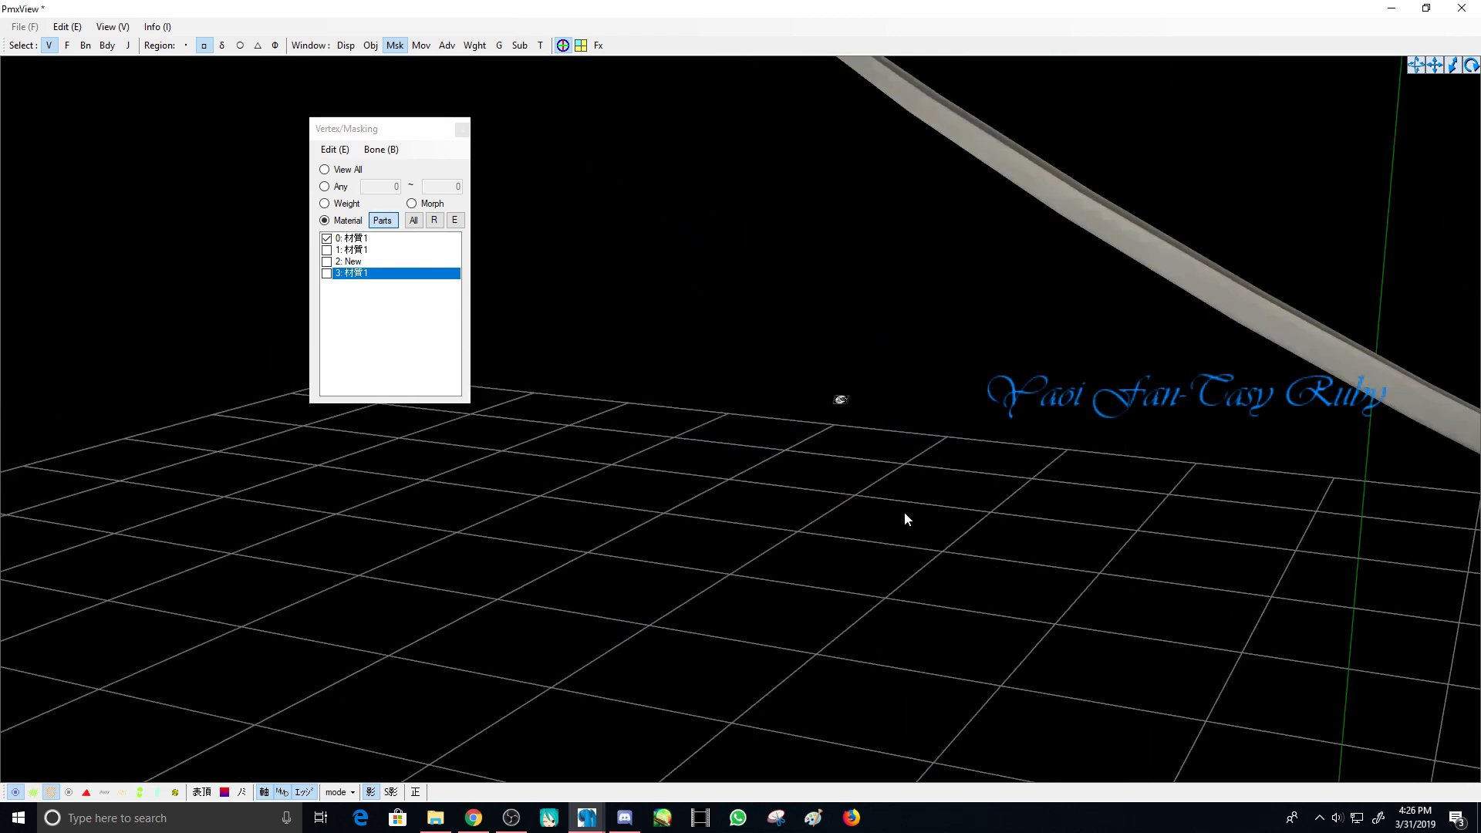
middle_click_drag(904, 512, 650, 704)
- Return to the UV Editor and reset it to reload the model with its split-off sleeve material
left_click(598, 817)
left_click(706, 741)
scroll(391, 377, "down", 3)
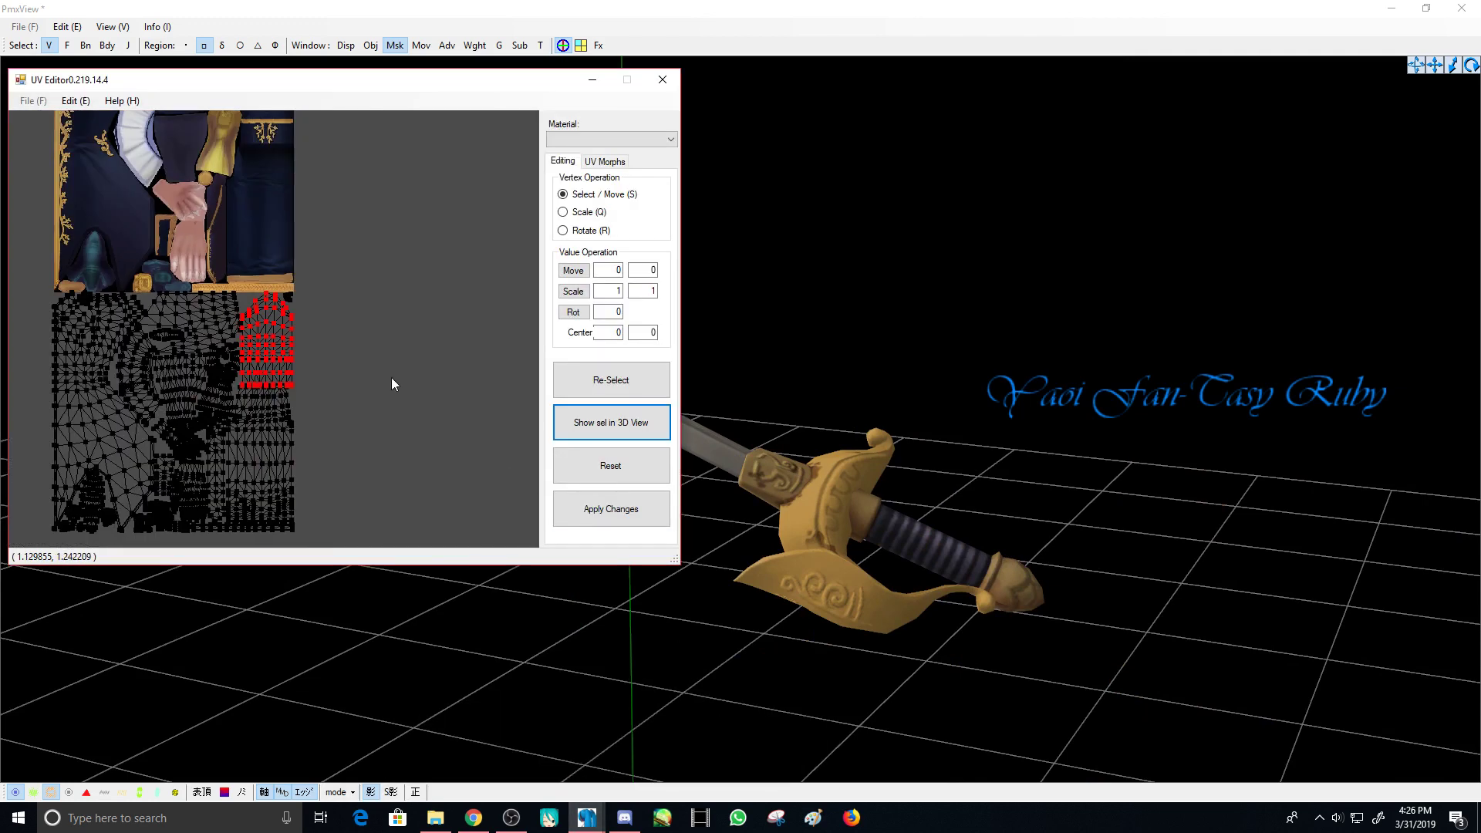
middle_click_drag(336, 403, 387, 330)
scroll(362, 304, "up", 2)
scroll(358, 293, "up", 1)
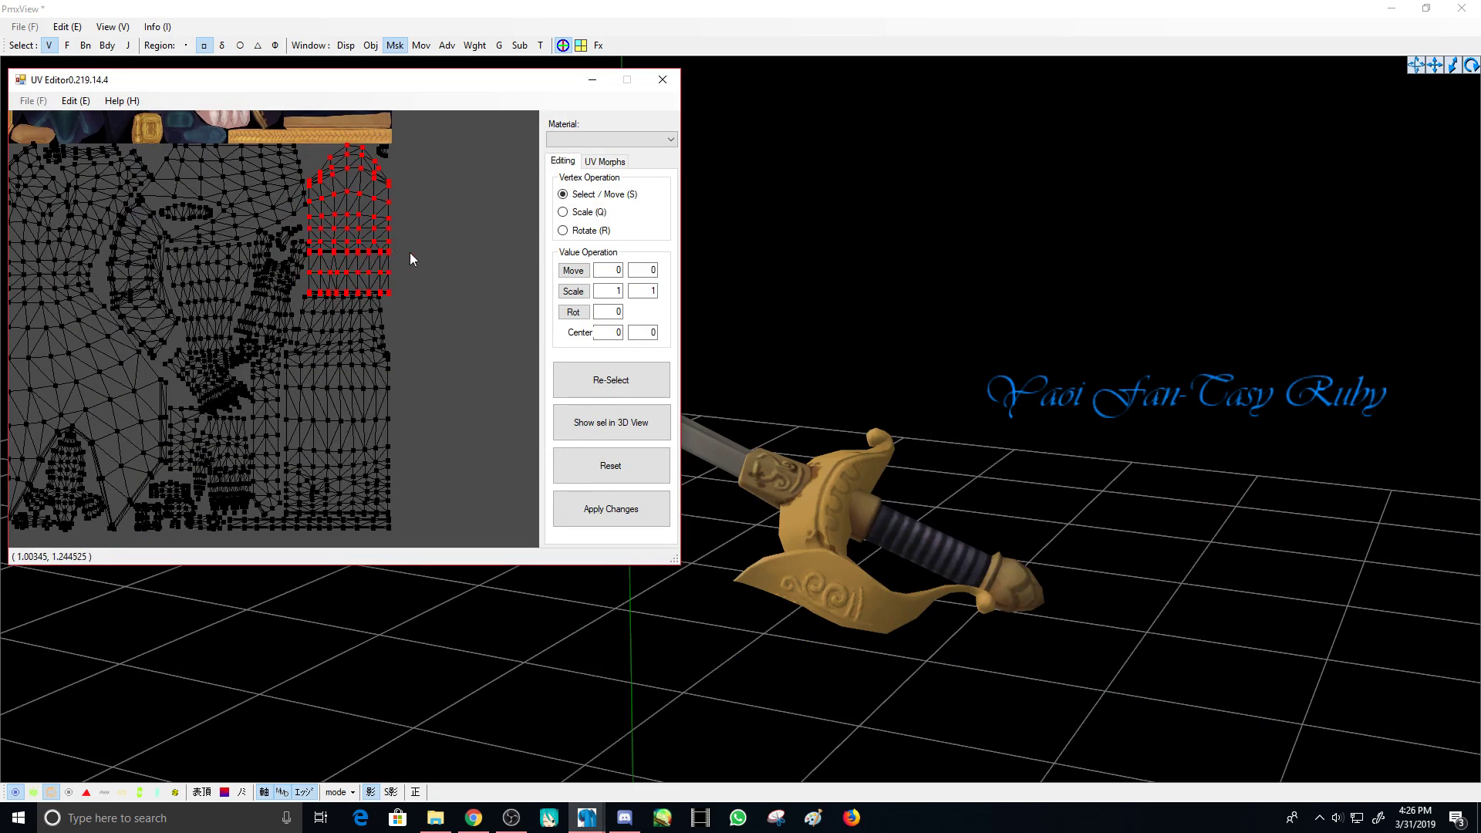
scroll(411, 253, "up", 4)
scroll(472, 266, "down", 3)
left_click(437, 299)
scroll(436, 301, "down", 3)
middle_click_drag(429, 312, 435, 326)
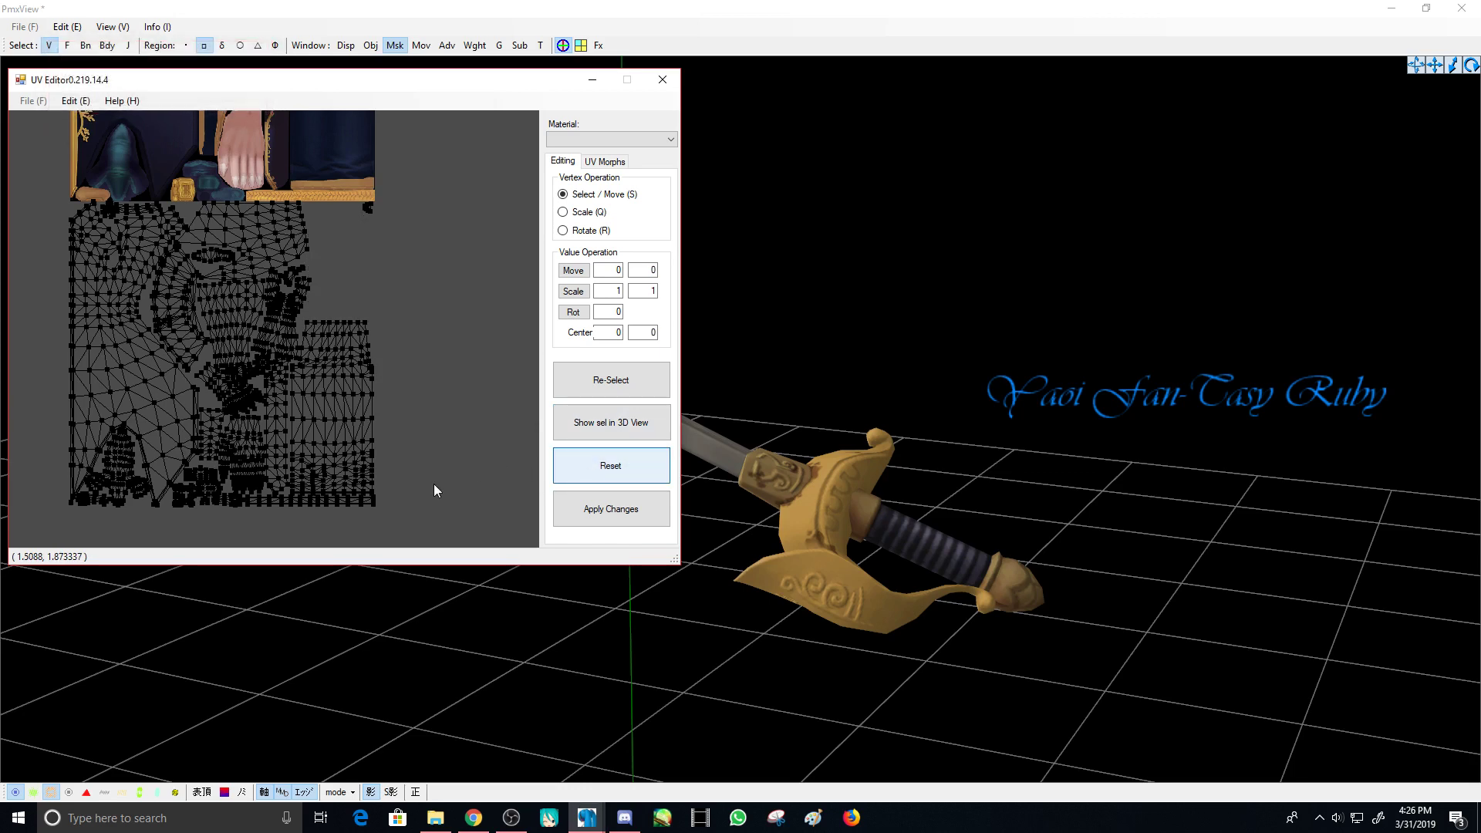
scroll(362, 270, "up", 2)
- View the UV layout of the New material with the sleeves, followed by that of material 1
left_click(633, 139)
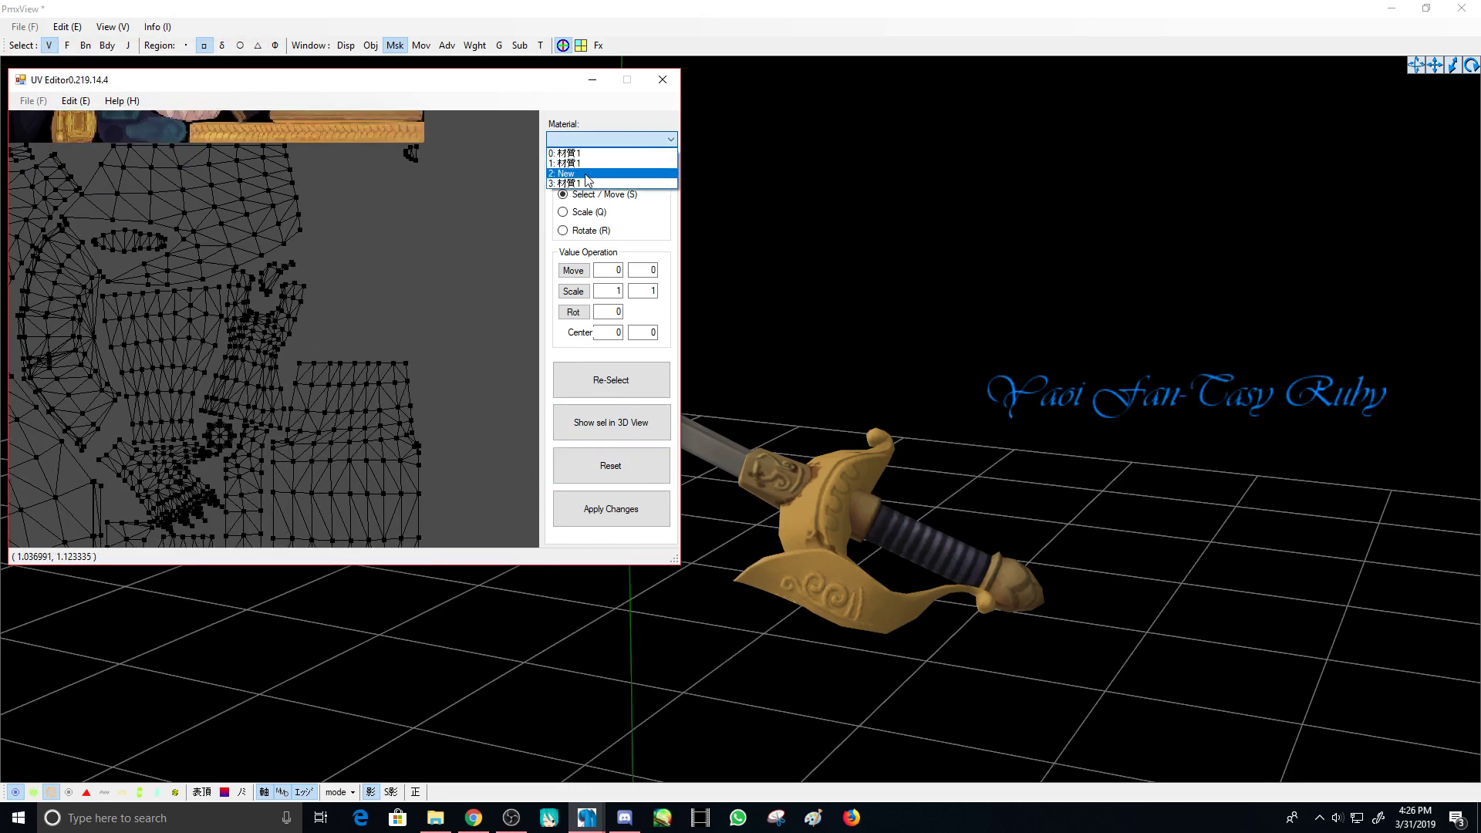
left_click(586, 163)
middle_click_drag(230, 295, 184, 376)
scroll(183, 376, "up", 1)
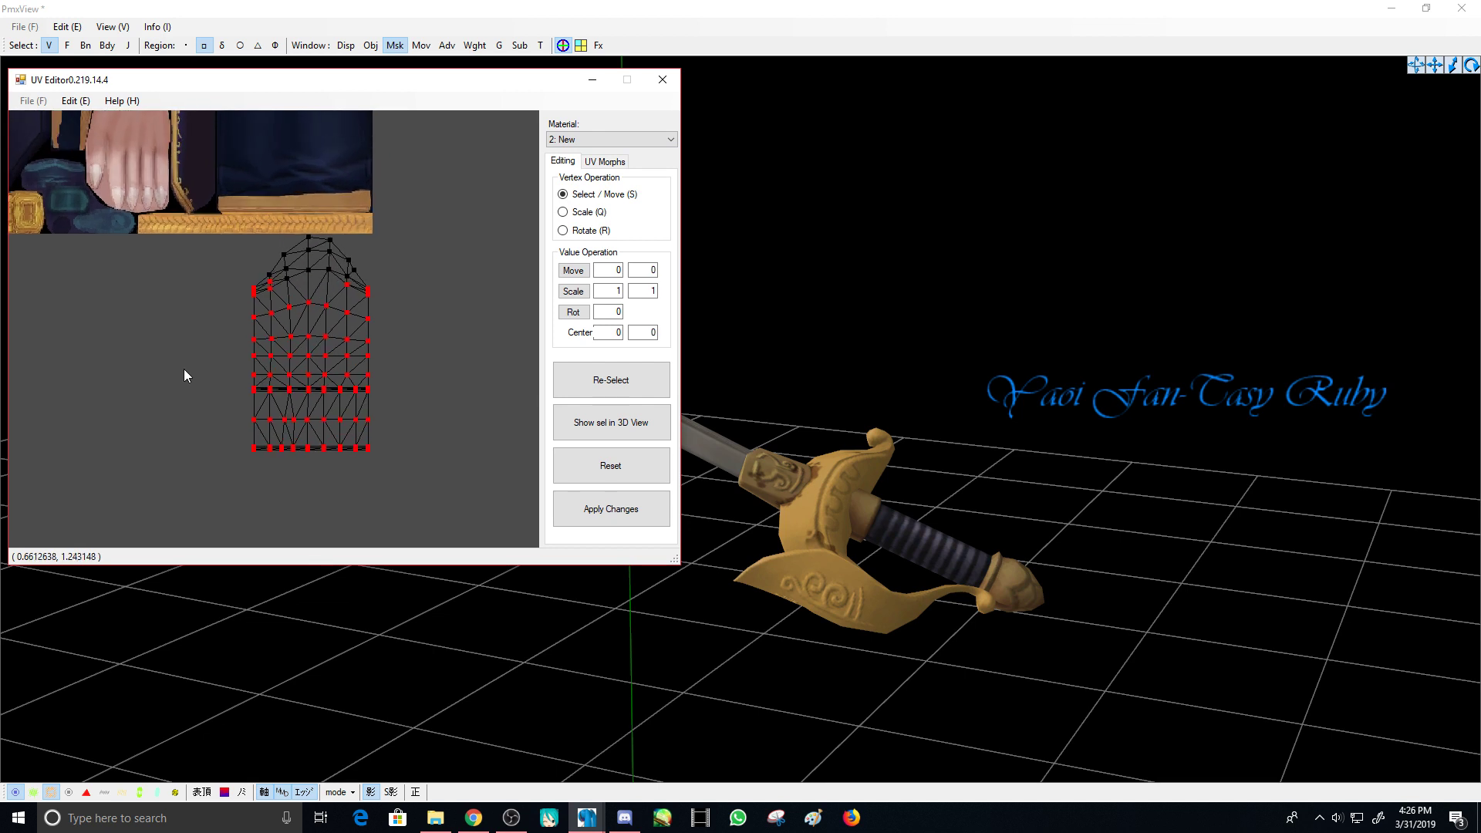
left_click(575, 138)
left_click(580, 163)
left_click(585, 141)
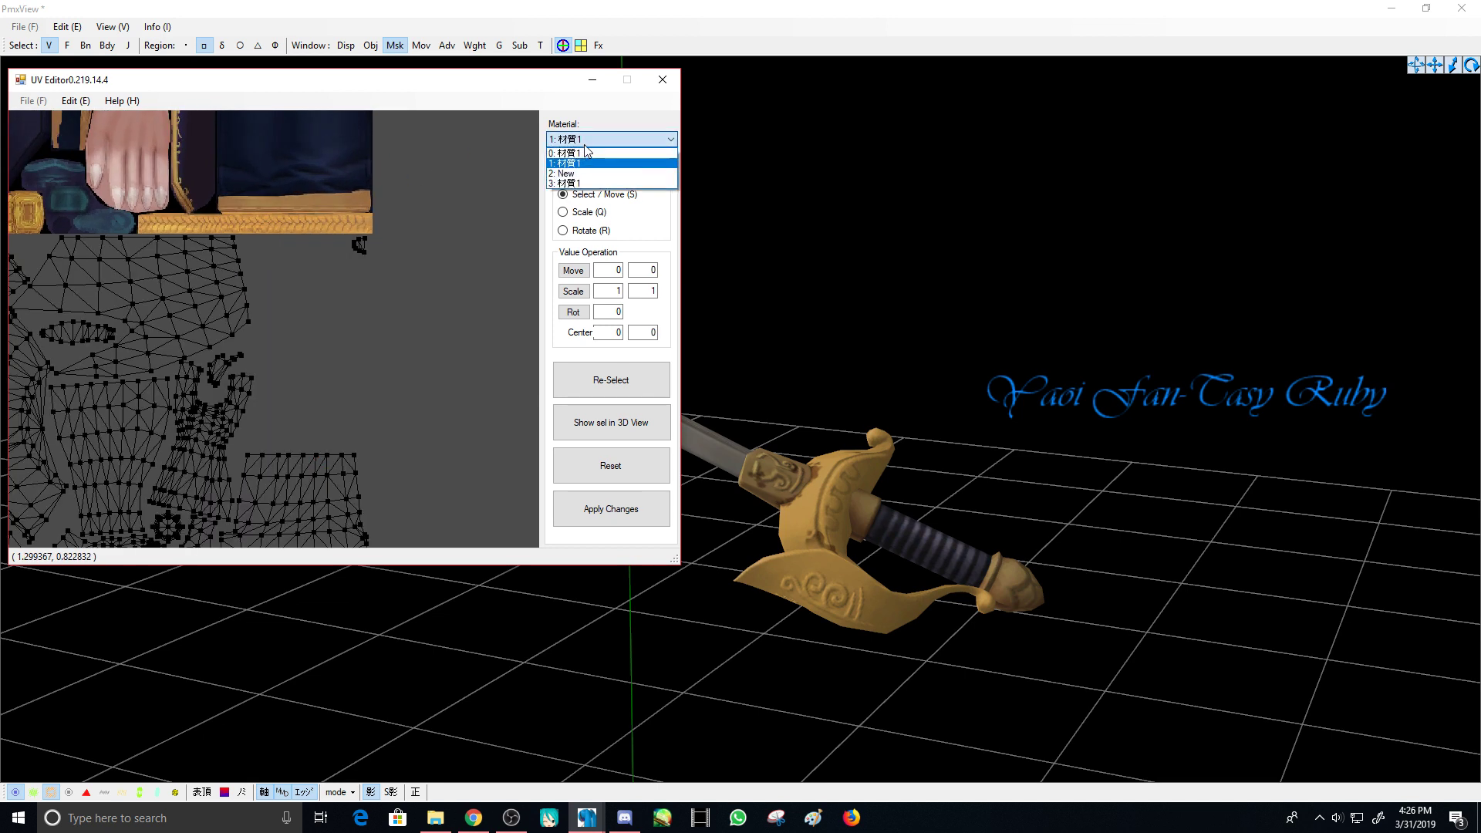
- Load material 0 in the UV Editor, toggling materials in the 3D view to check which one is the sword
left_click(580, 154)
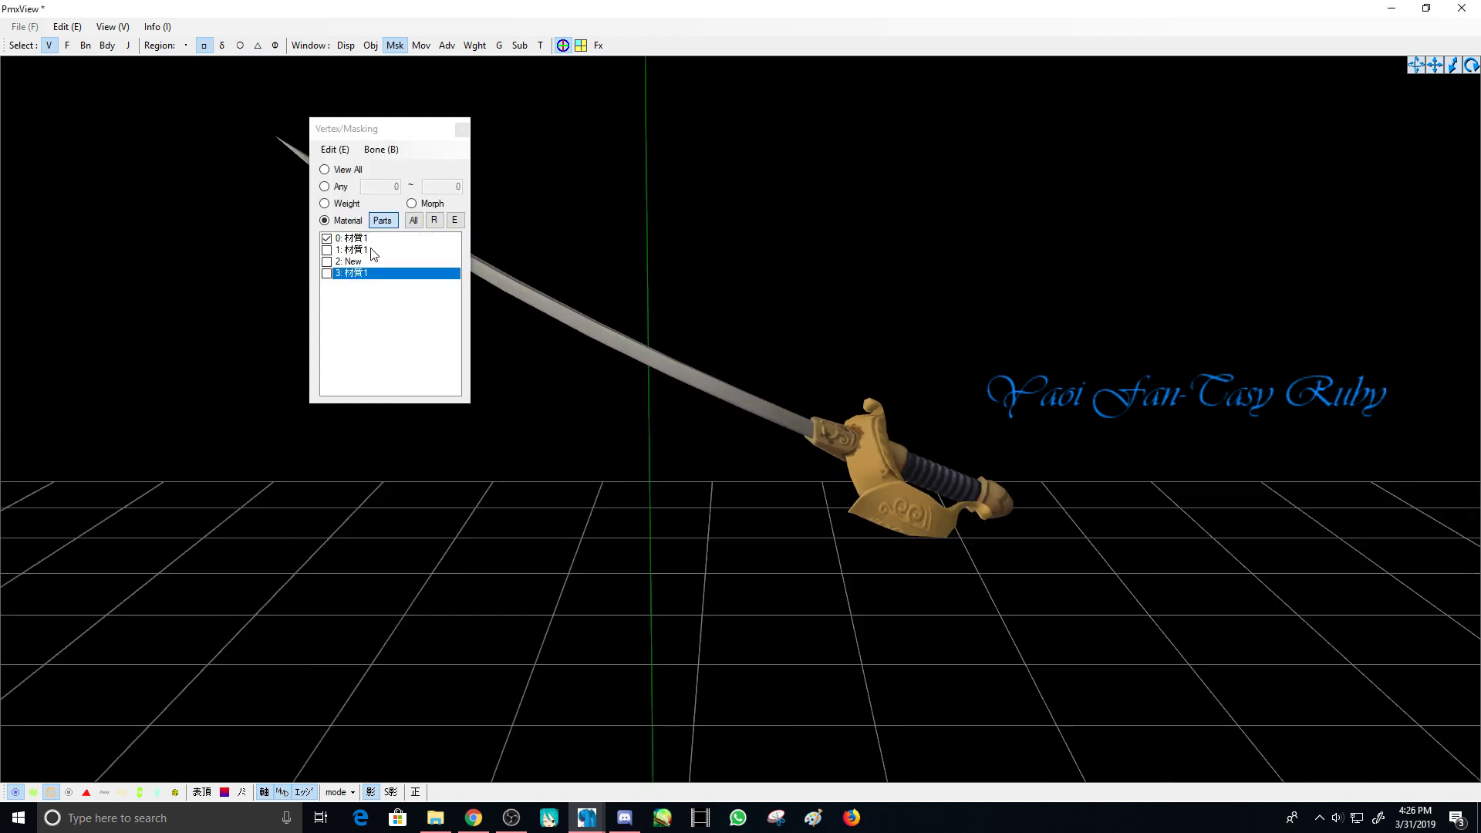
left_click(372, 251)
left_click(373, 250)
left_click(380, 239)
left_click(380, 239)
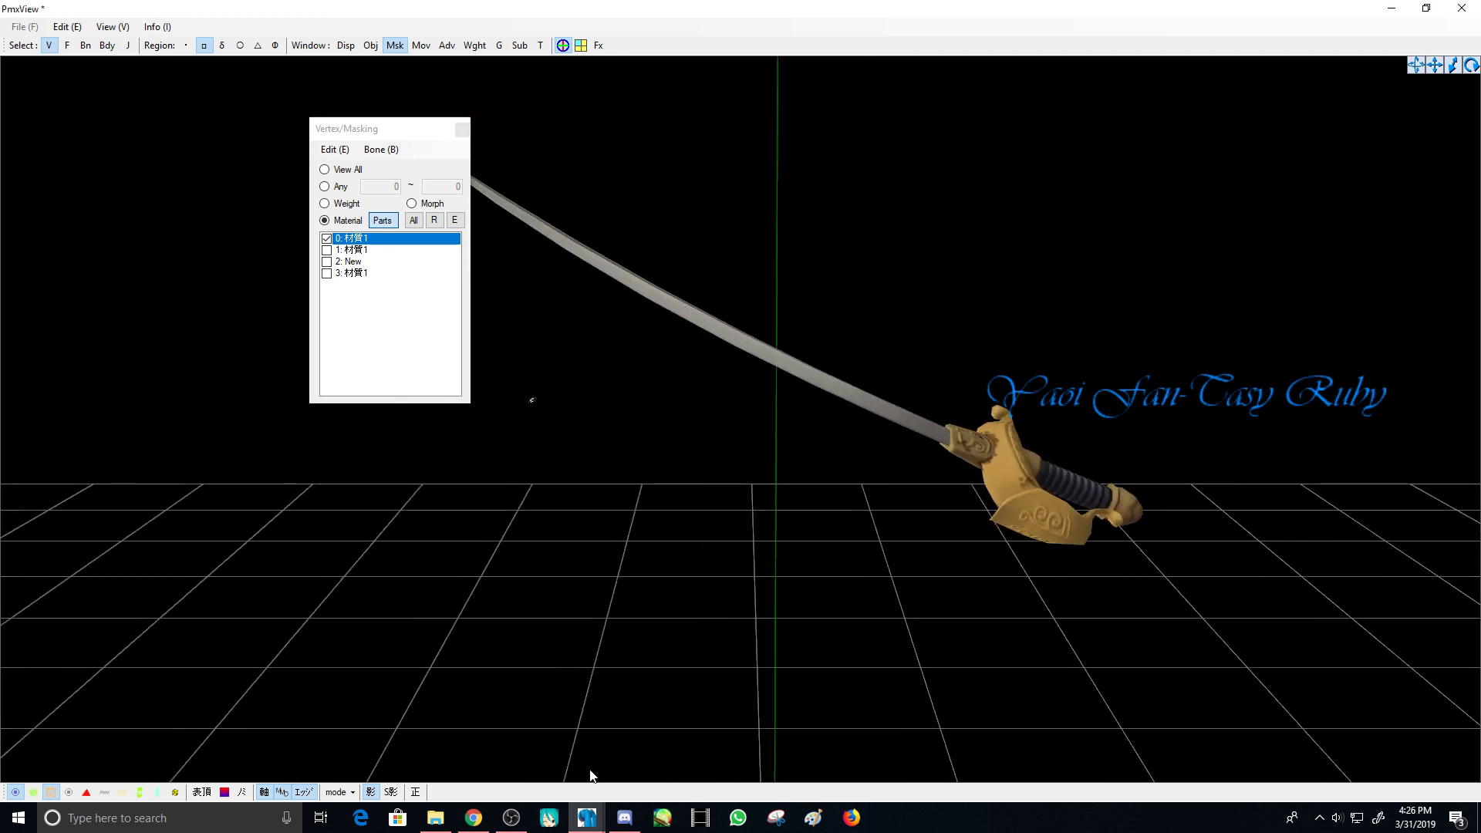
mouse_move(586, 817)
left_click(741, 764)
scroll(253, 374, "down", 3)
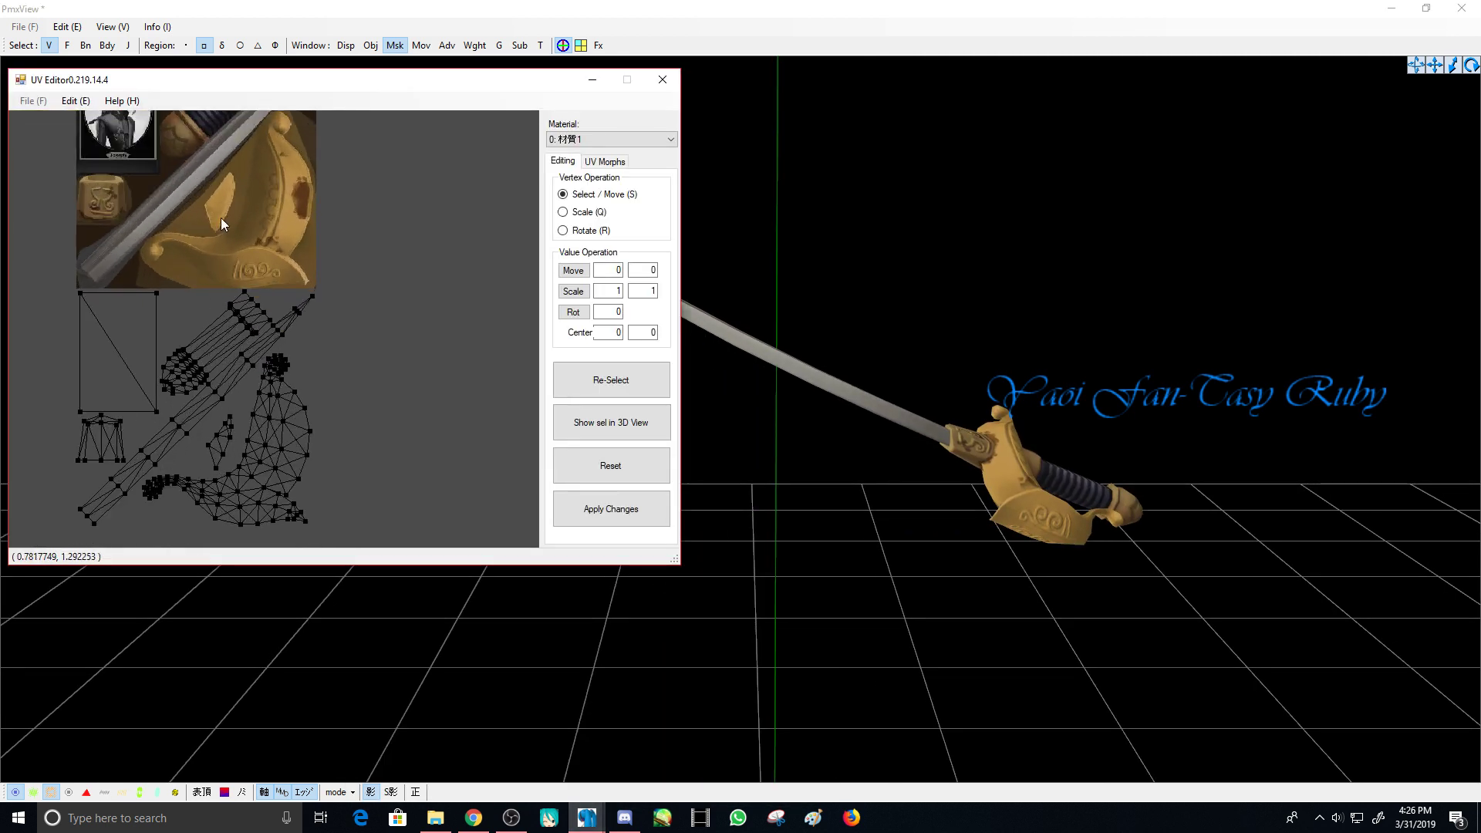
- Select the UV vertices of the sword's curved guard and the small leaf-shaped piece beside it
middle_click_drag(221, 217, 261, 150)
scroll(265, 247, "up", 5)
scroll(261, 301, "down", 6)
scroll(261, 386, "up", 5)
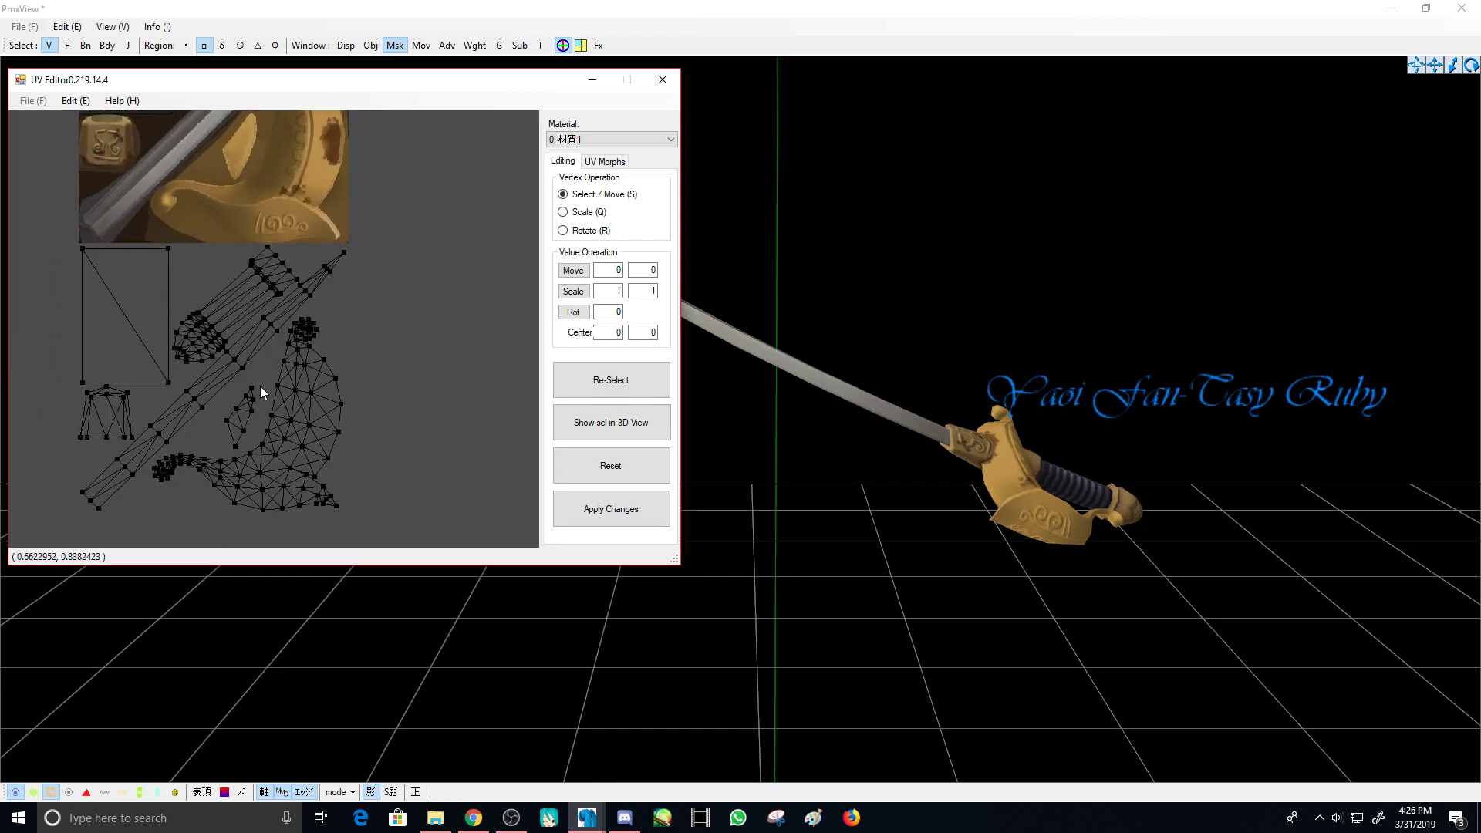
middle_click_drag(261, 386, 292, 251)
scroll(292, 252, "up", 4)
left_click_drag(86, 374, 532, 540)
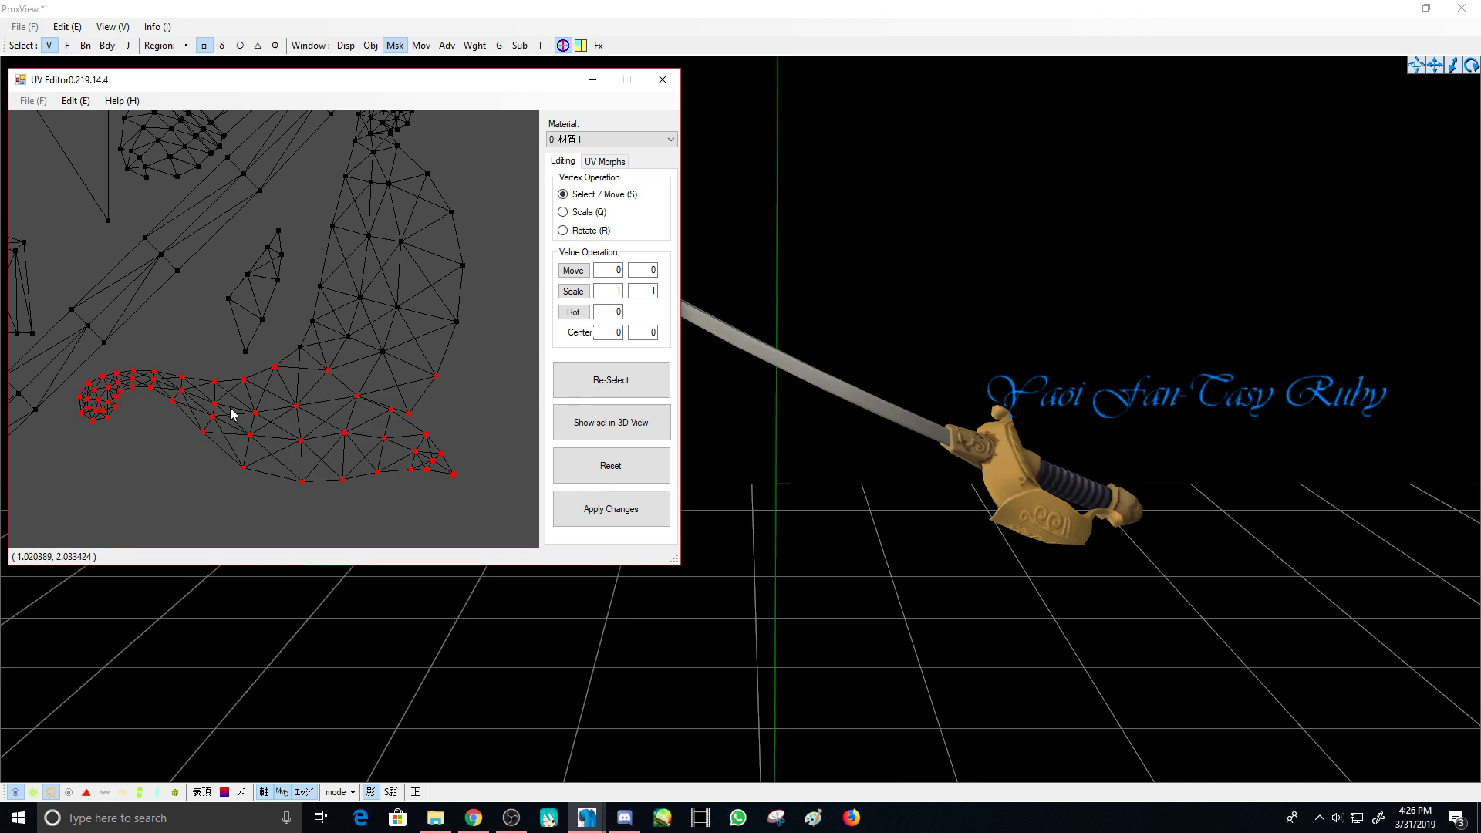
middle_click_drag(308, 323, 289, 421)
left_click_drag(238, 313, 403, 395)
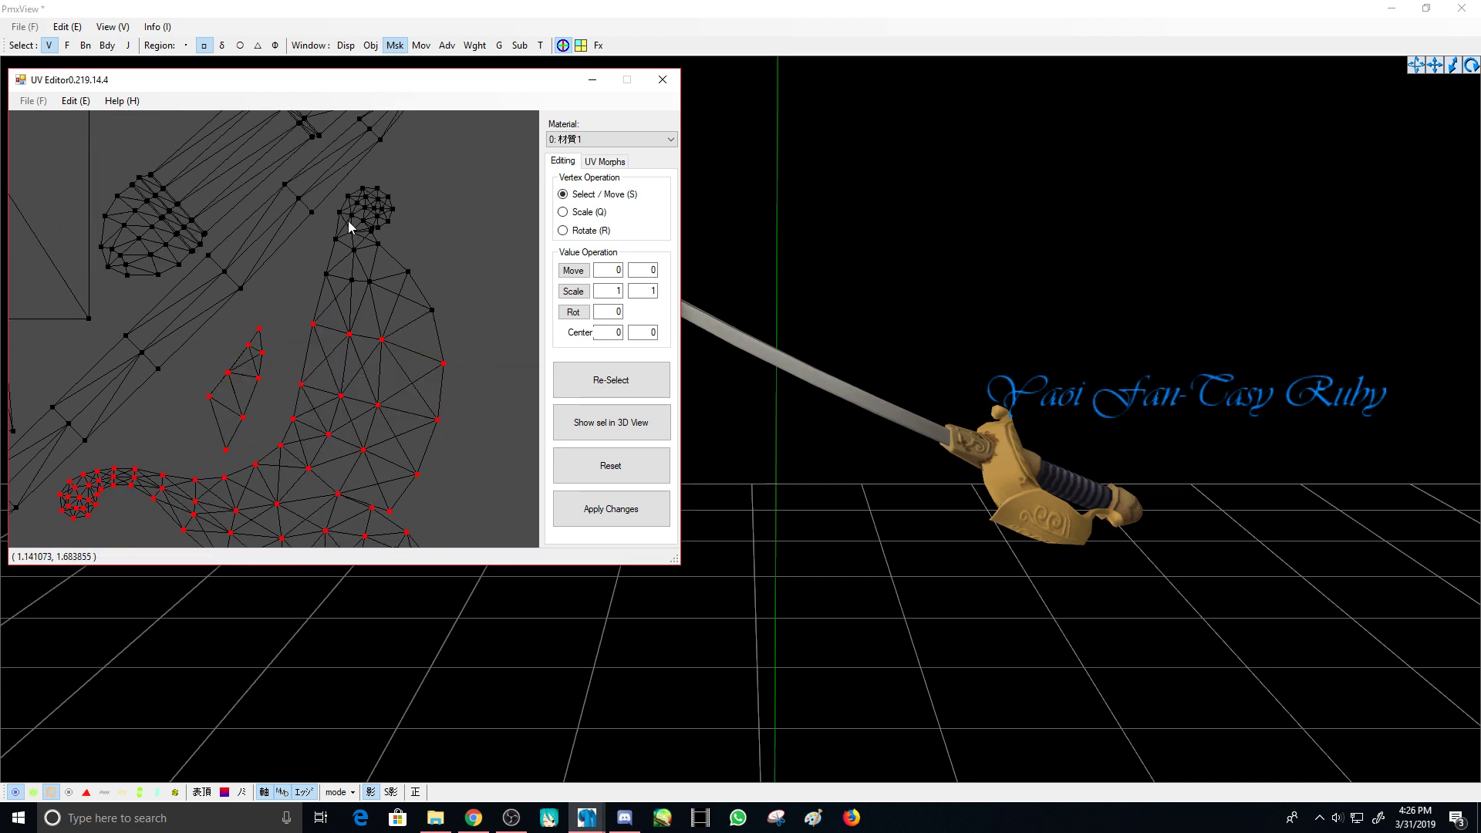
- Add the guard's remaining curled end and the separate collar piece to the UV selection, and show it in the 3D view
scroll(312, 258, "down", 2)
mouse_move(358, 304)
middle_mouse_down()
mouse_move(372, 486)
mouse_move(395, 307)
mouse_move(332, 446)
mouse_move(377, 315)
middle_mouse_up()
scroll(275, 342, "up", 2)
middle_click_drag(148, 446, 247, 394)
left_click_drag(104, 450, 220, 362)
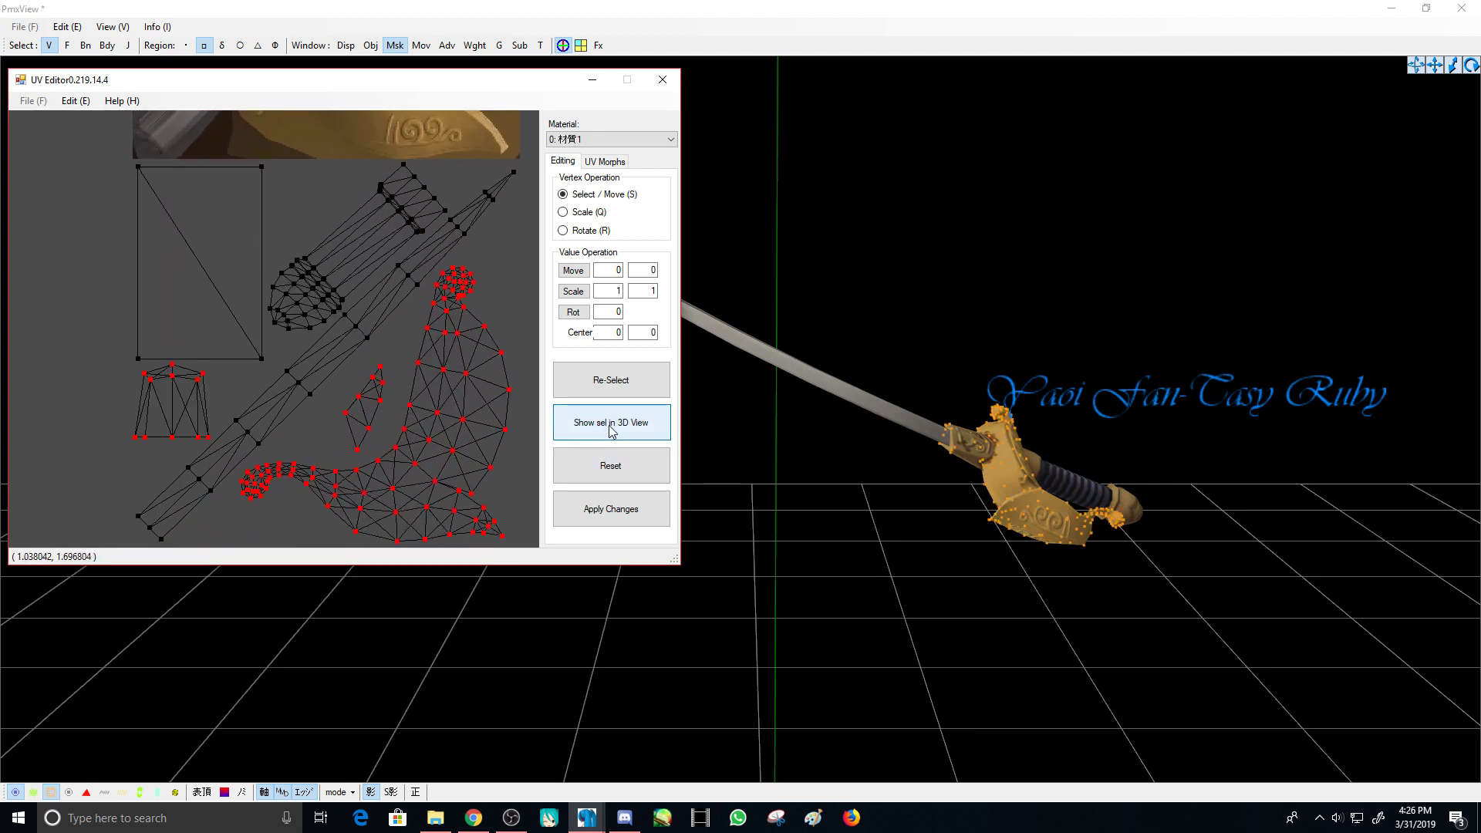
right_click_drag(946, 416, 825, 390)
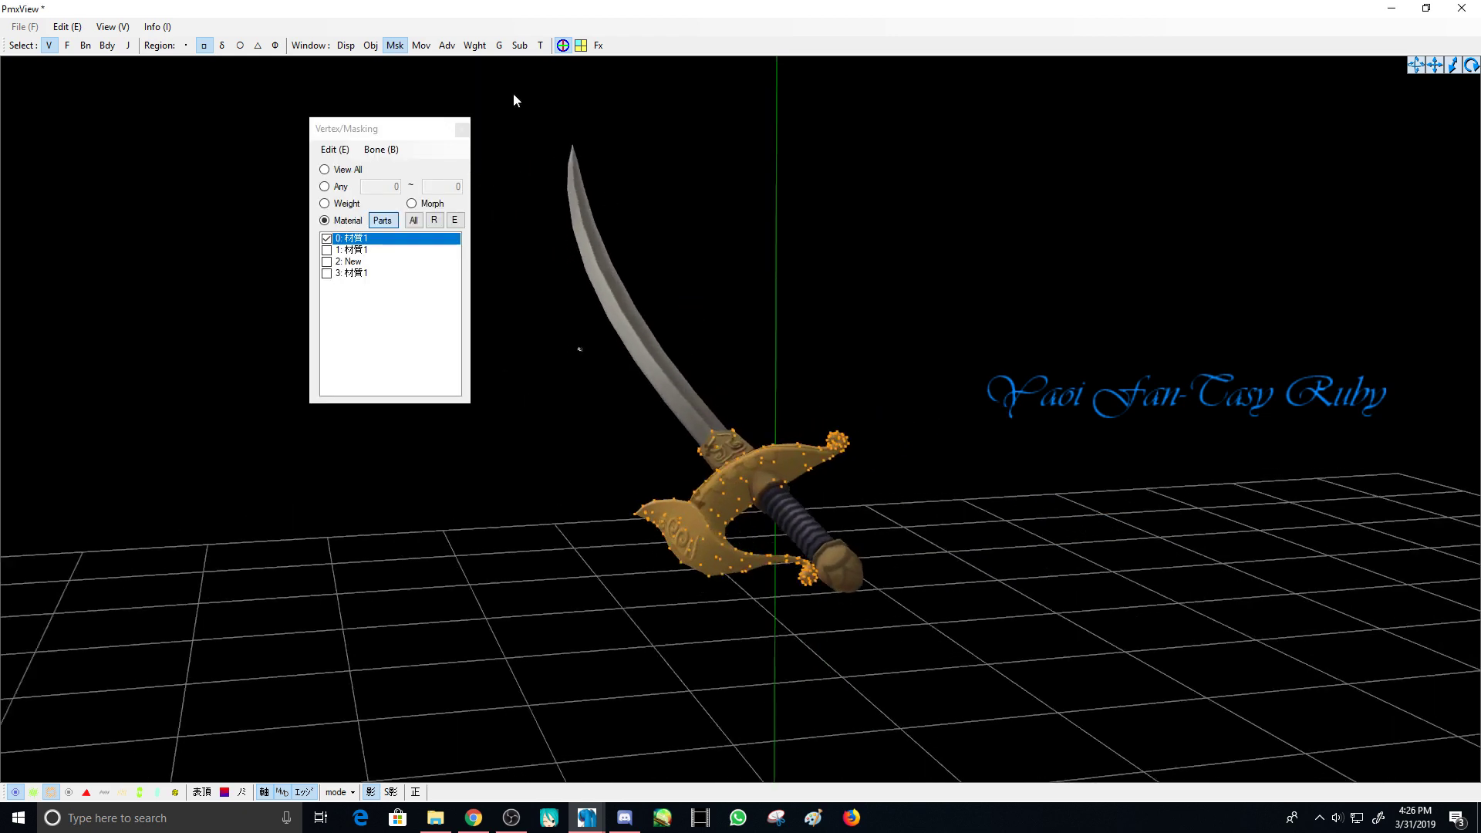
right_click_drag(561, 48, 650, 269)
- Try moving the selected guard vertices away from the blade and grip with the transform handle, and undo the move
left_click(581, 43)
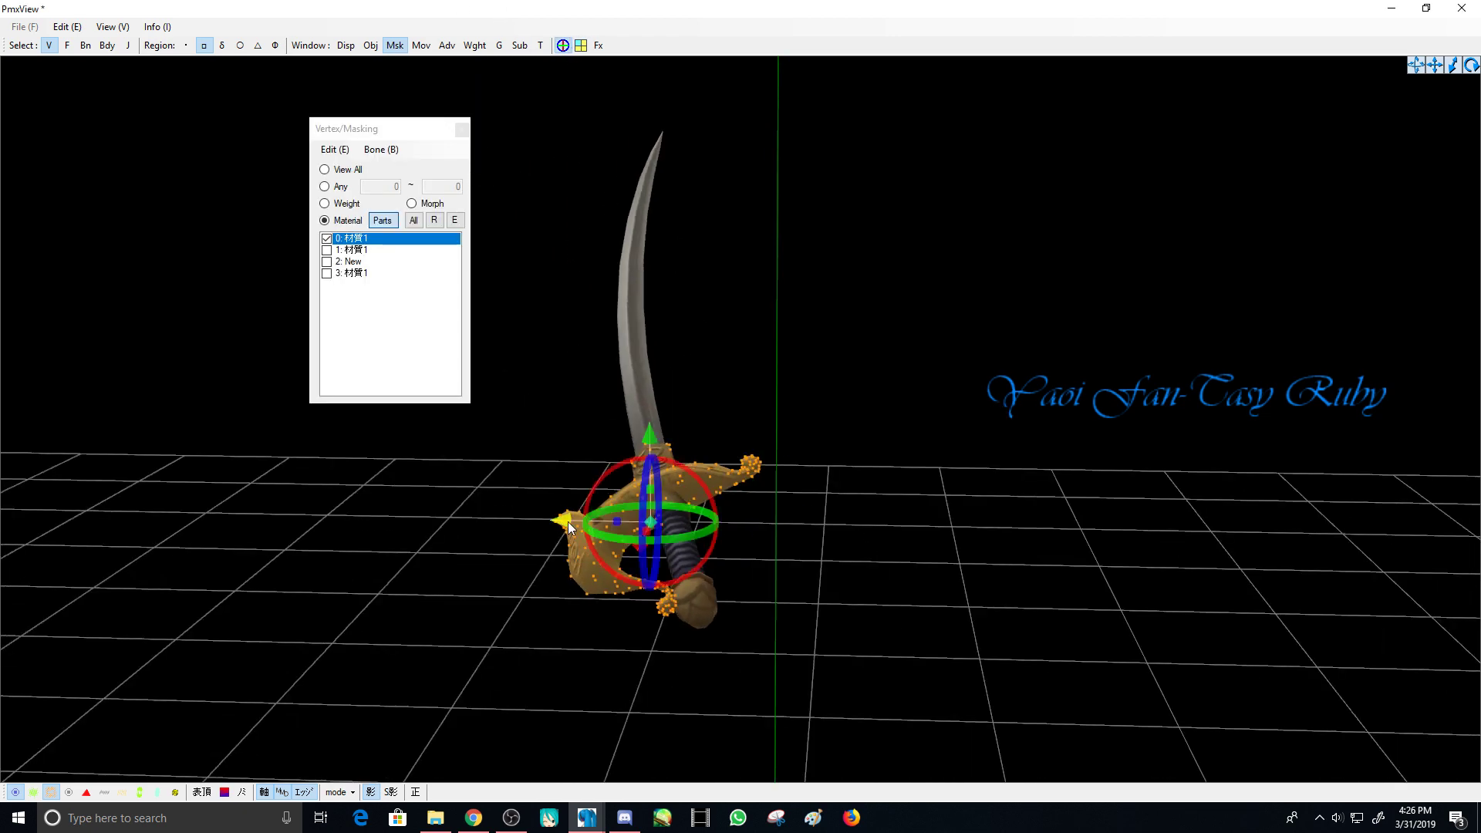
left_click_drag(564, 522, 374, 522)
right_click_drag(857, 463, 946, 462)
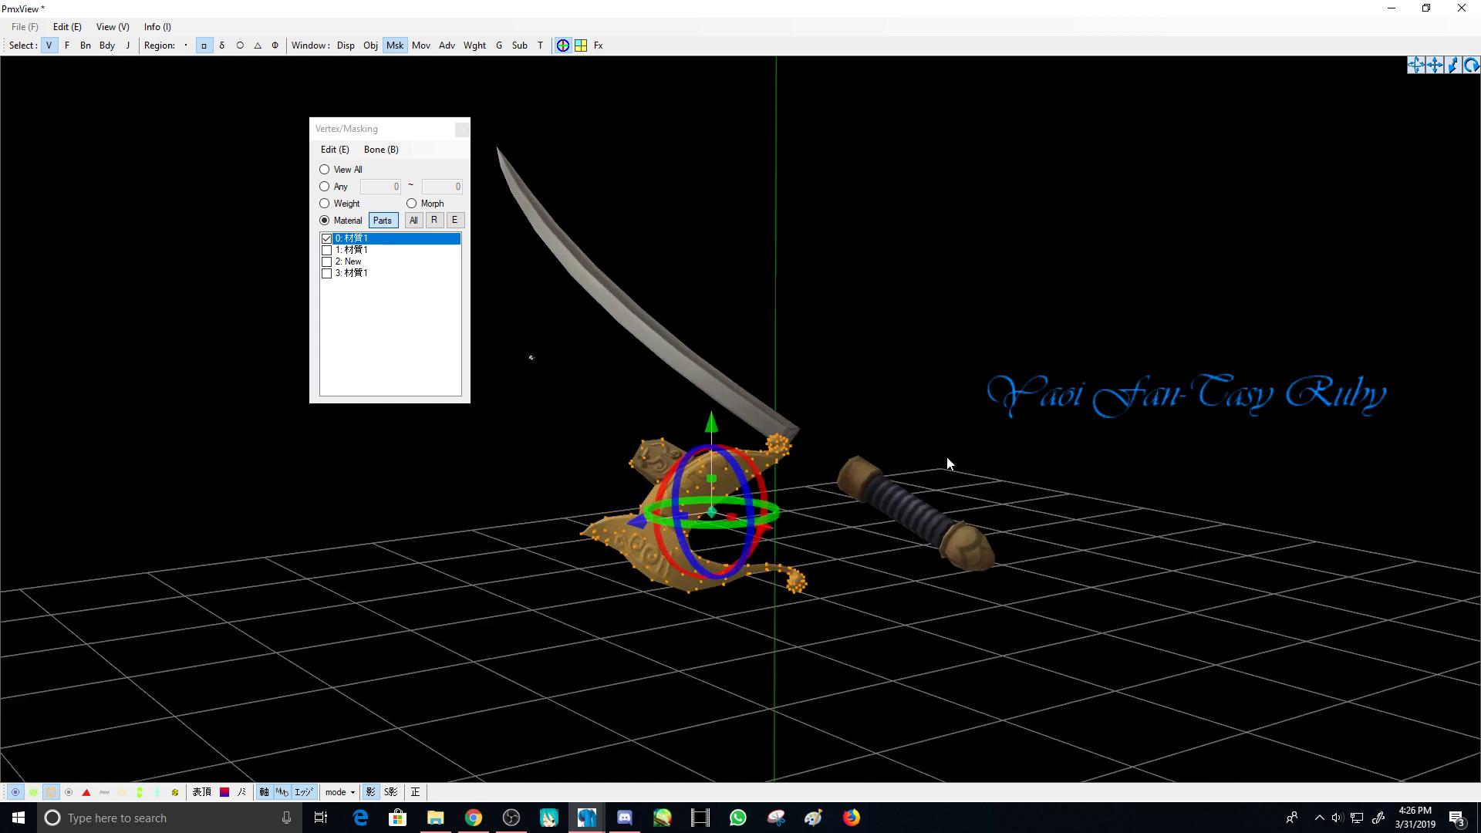
key("ctrl+z")
- Split the selected guard vertices out of material 0 into their own material
scroll(733, 396, "up", 3)
right_click_drag(733, 396, 575, 281)
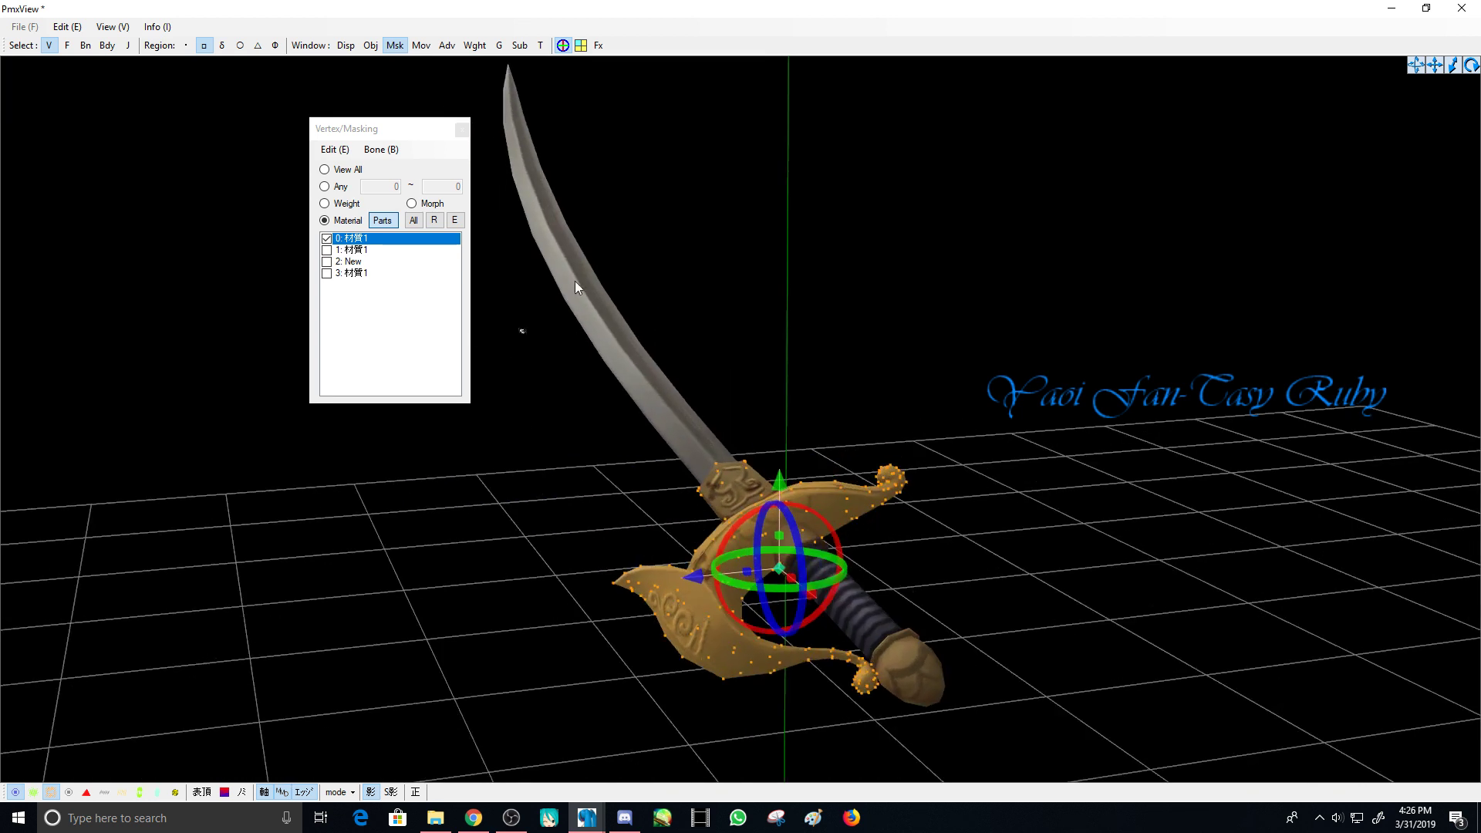
right_click(372, 243)
left_click(424, 285)
key("Return")
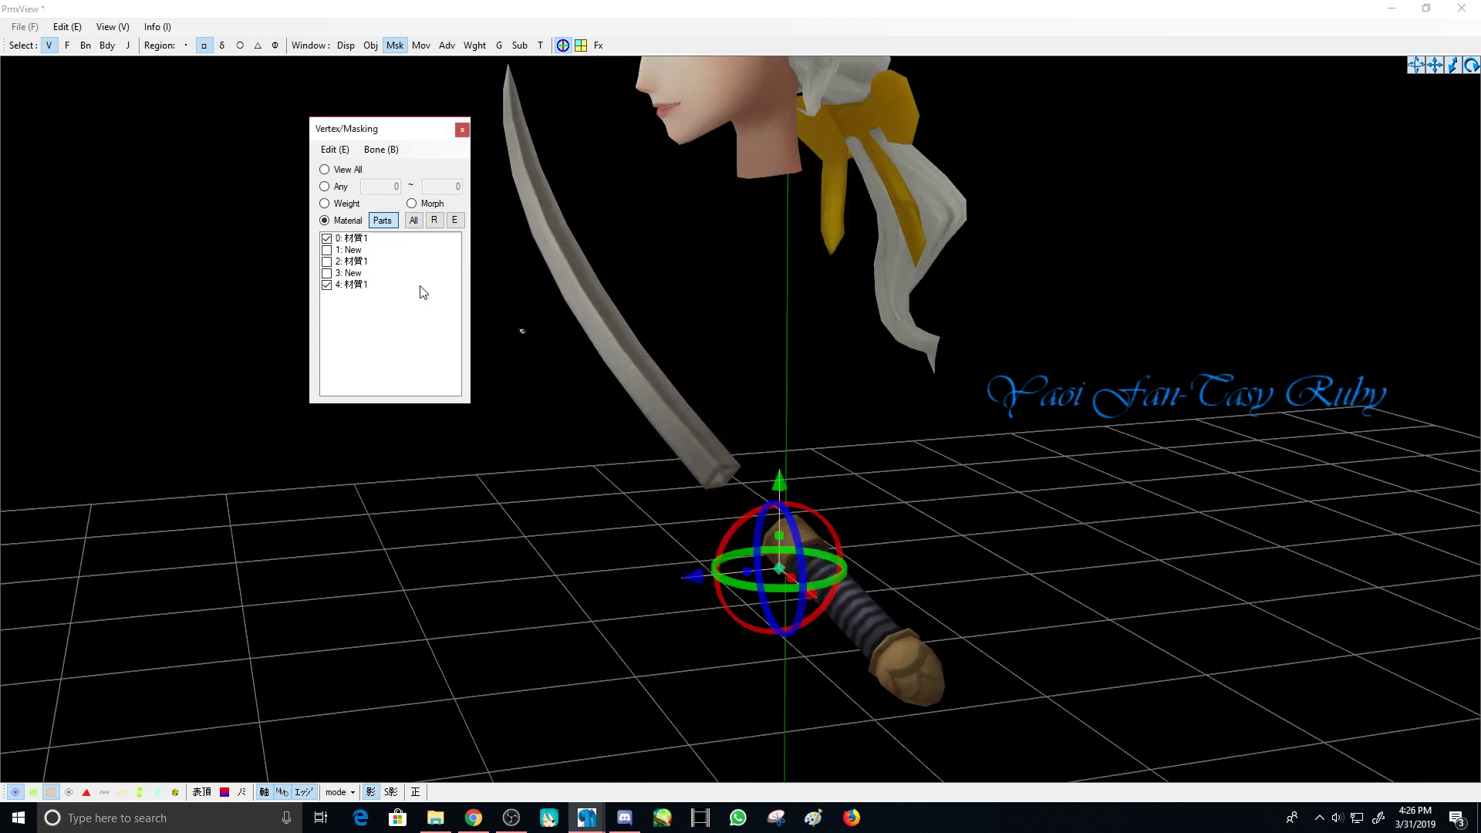
- Hide materials 0 and 4 and display only the two New materials, the sword guard and the sleeves
right_click_drag(496, 295, 356, 257)
left_click(378, 288)
left_click(354, 250)
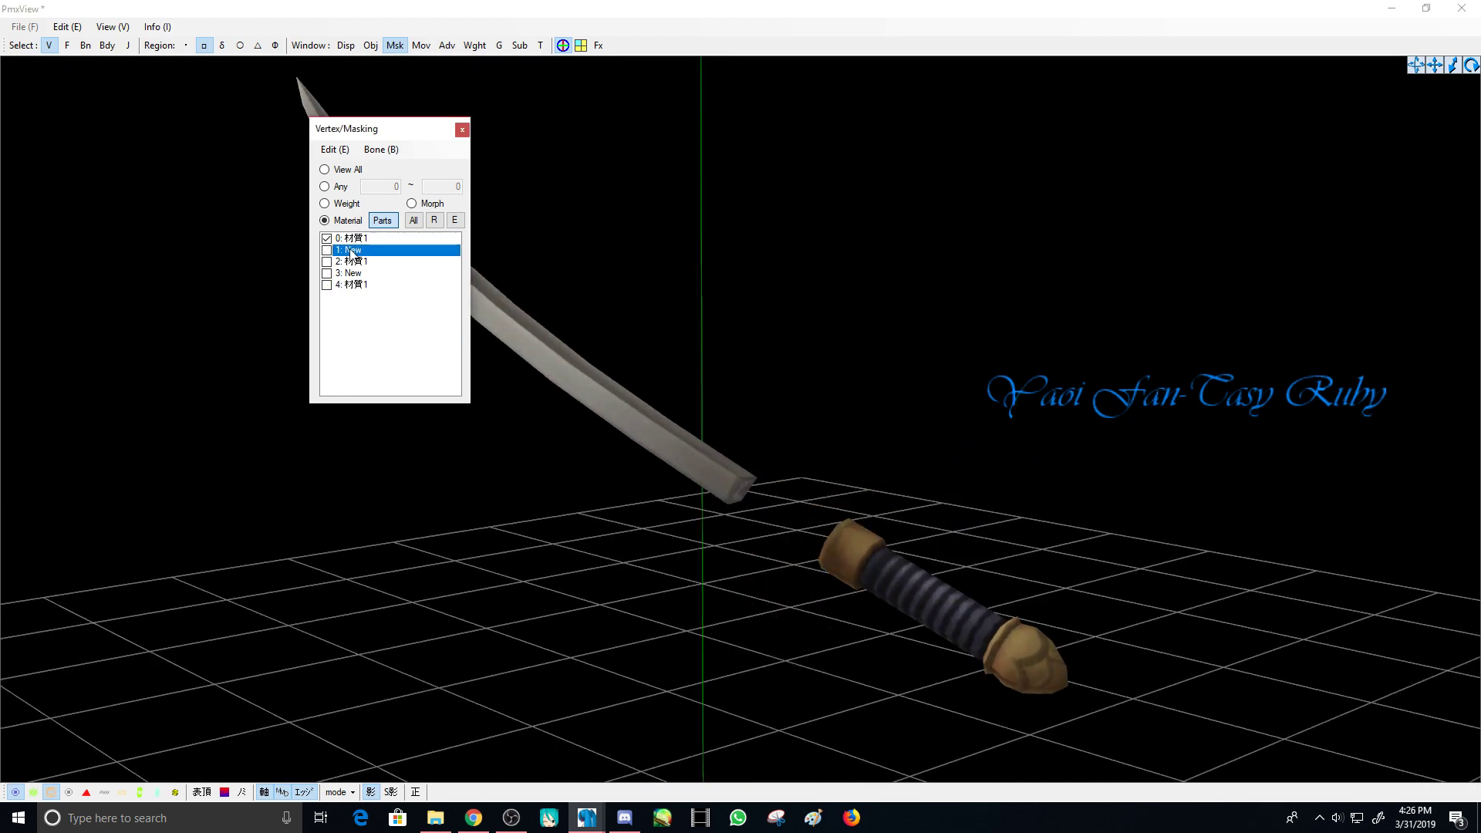
left_click(349, 241)
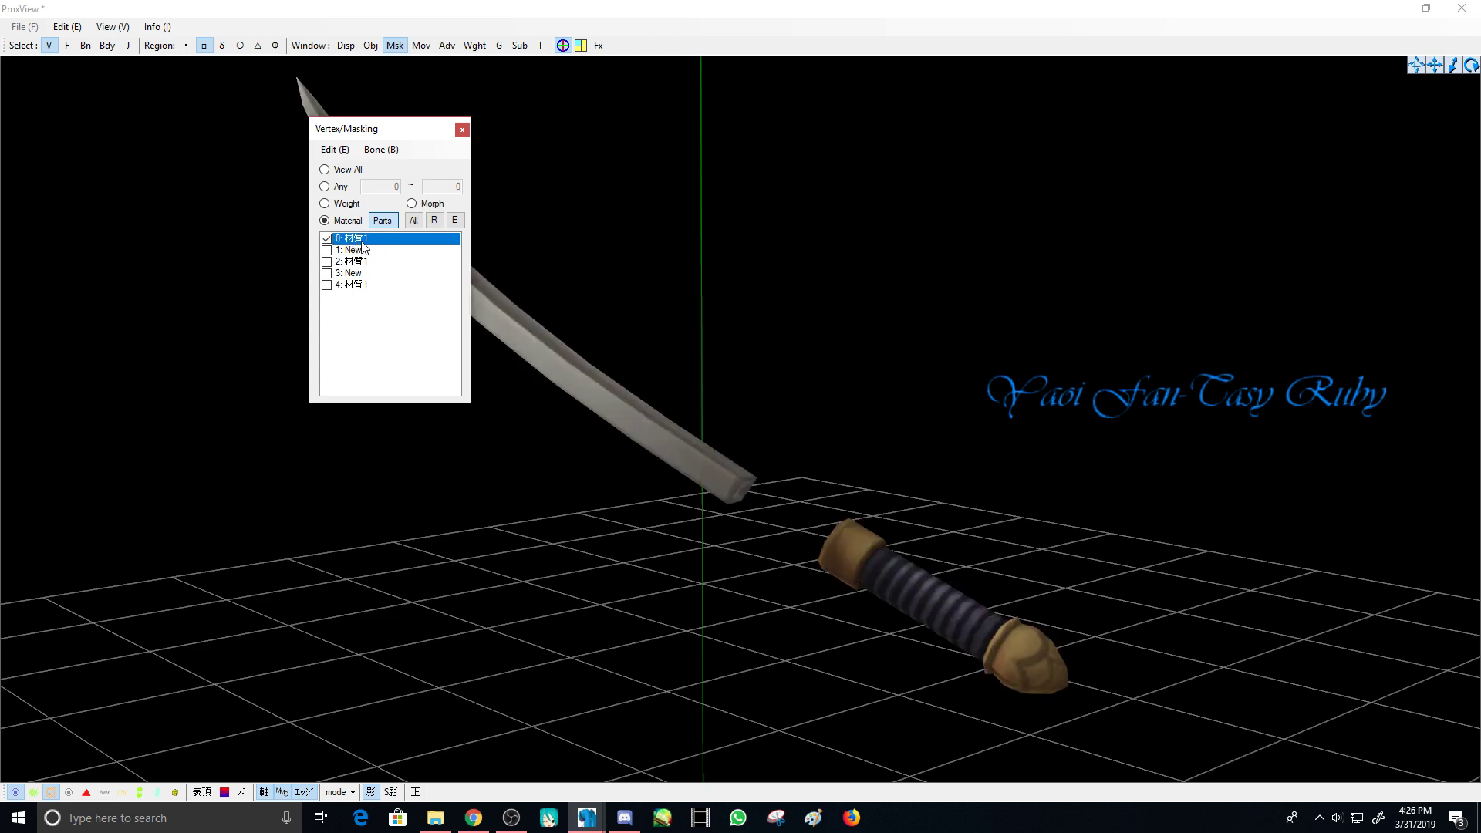
left_click(351, 251)
left_click(351, 273)
right_click_drag(540, 324, 586, 274)
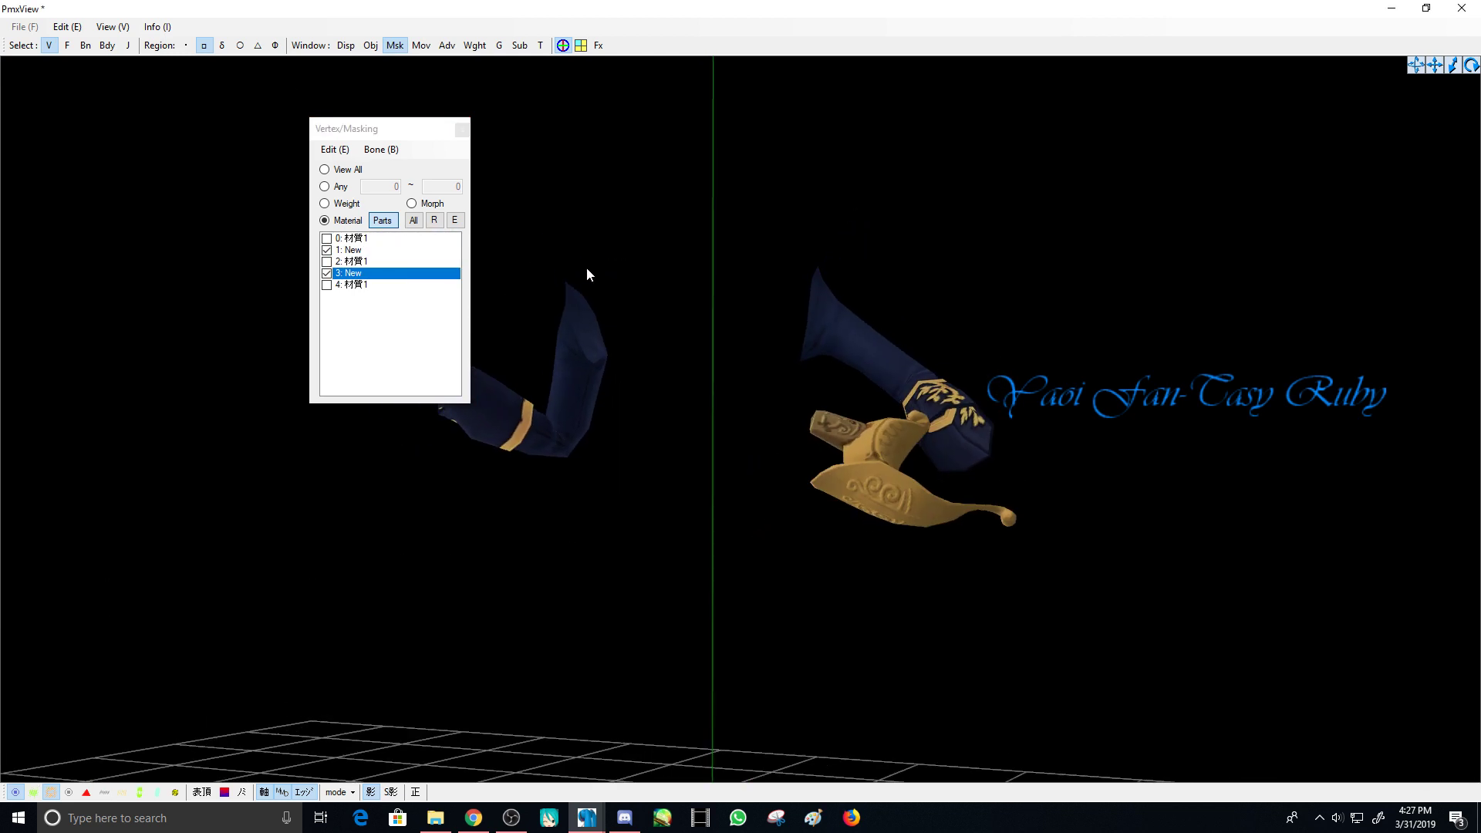
- Display all materials again and examine the complete character with the sword
left_click(343, 262)
left_click(343, 239)
left_click(344, 285)
scroll(747, 293, "up", 5)
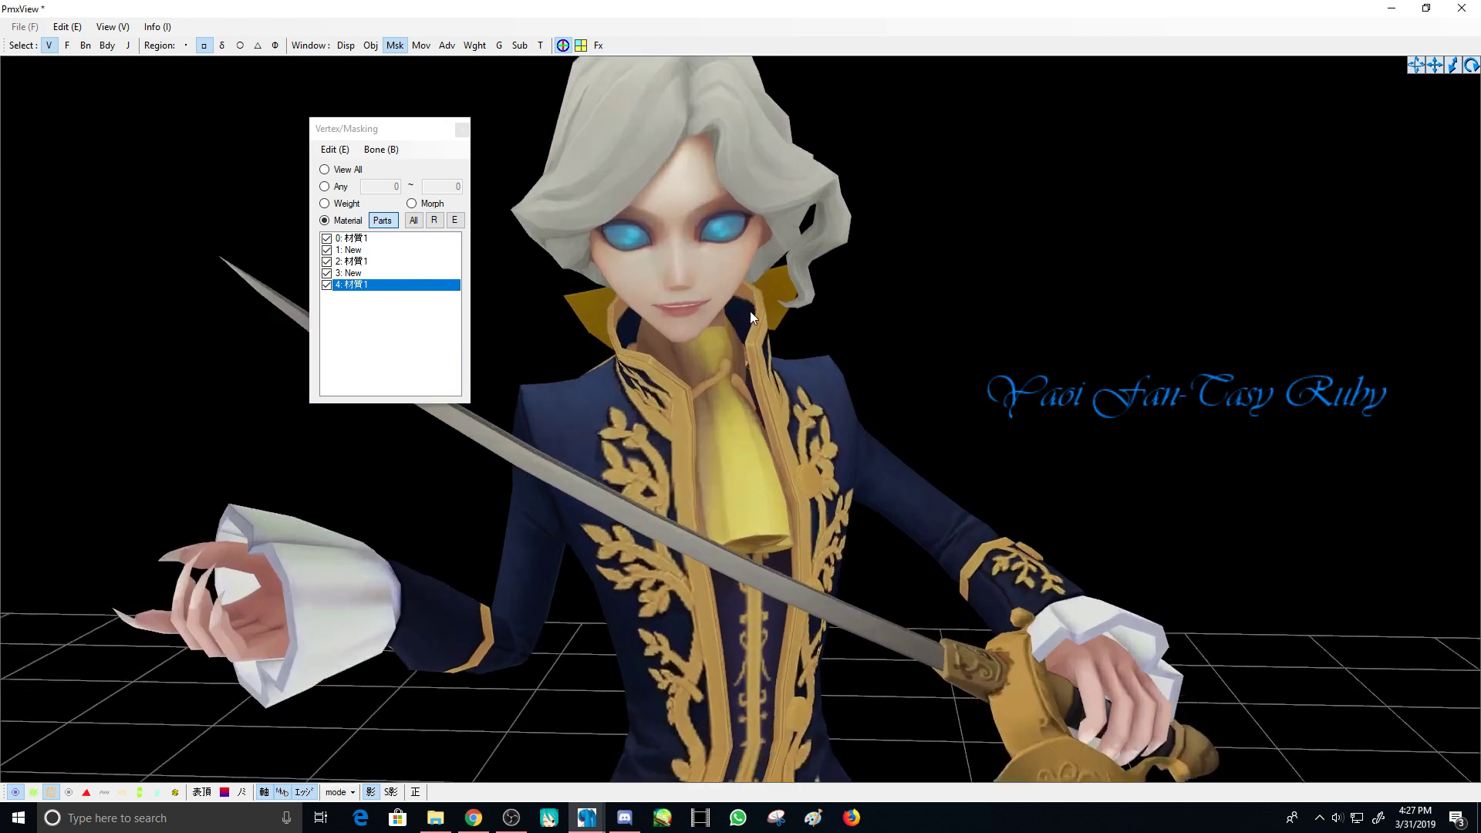
scroll(750, 312, "up", 3)
scroll(767, 348, "down", 6)
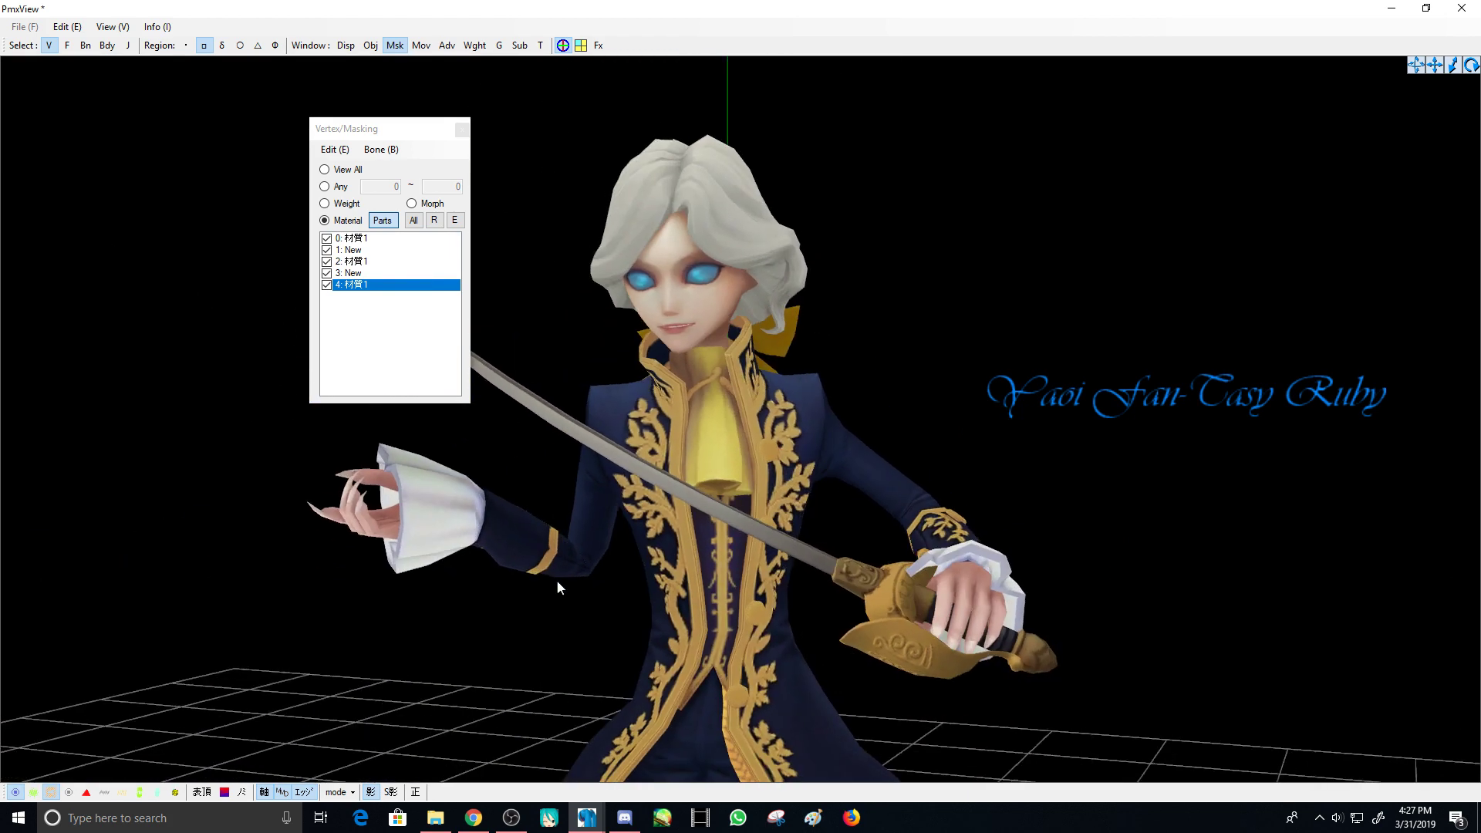
scroll(559, 581, "up", 5)
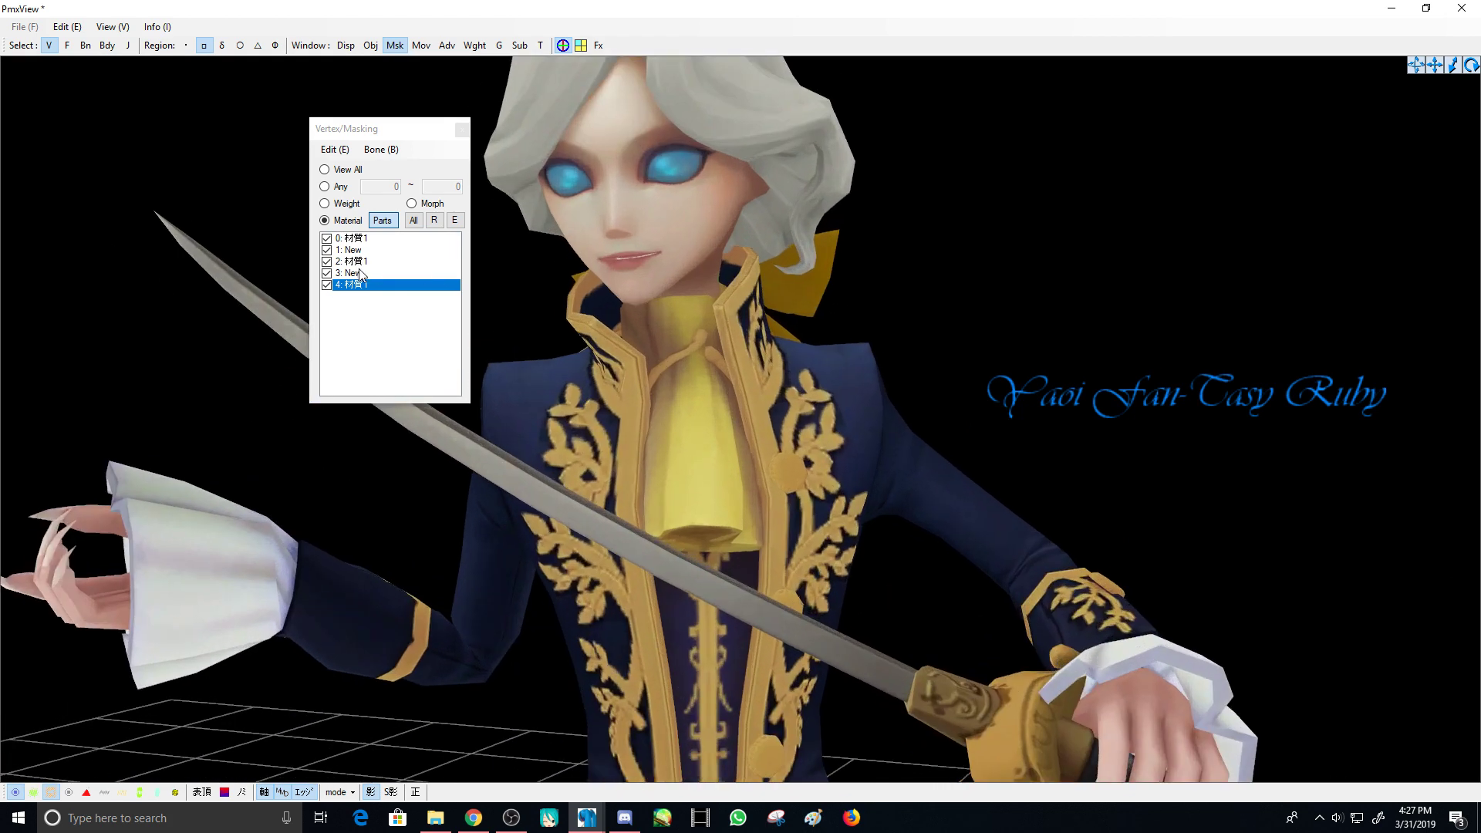
- Hide every material except material 4, the head and hair, and turn on the display of its vertices
left_click(359, 273)
left_click(357, 250)
left_click(357, 239)
middle_click_drag(497, 239, 558, 371)
left_click(356, 261)
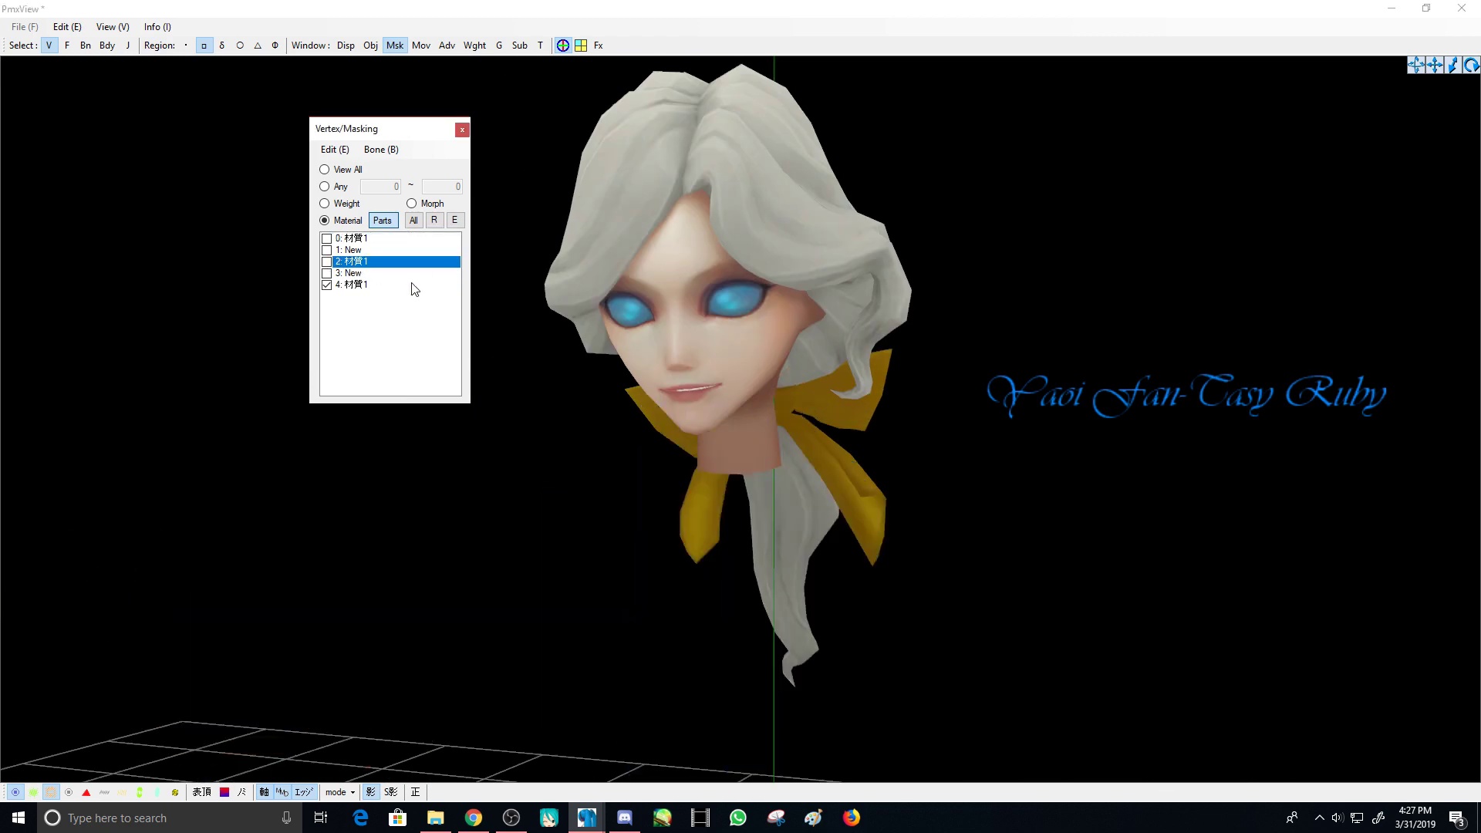
right_click_drag(600, 307, 548, 309)
scroll(743, 298, "down", 3)
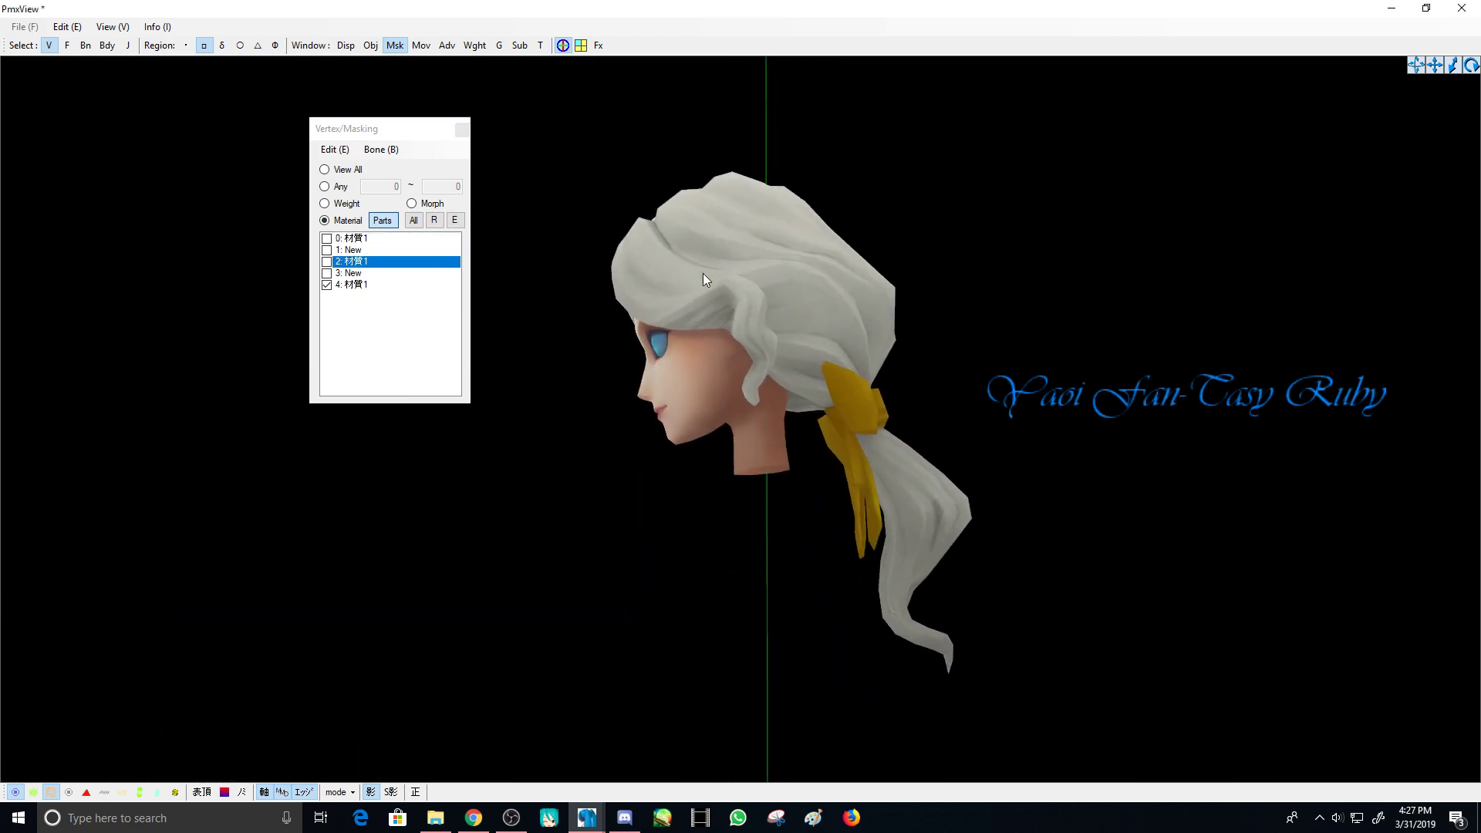
scroll(702, 273, "up", 5)
right_click_drag(702, 273, 607, 397)
left_click(48, 790)
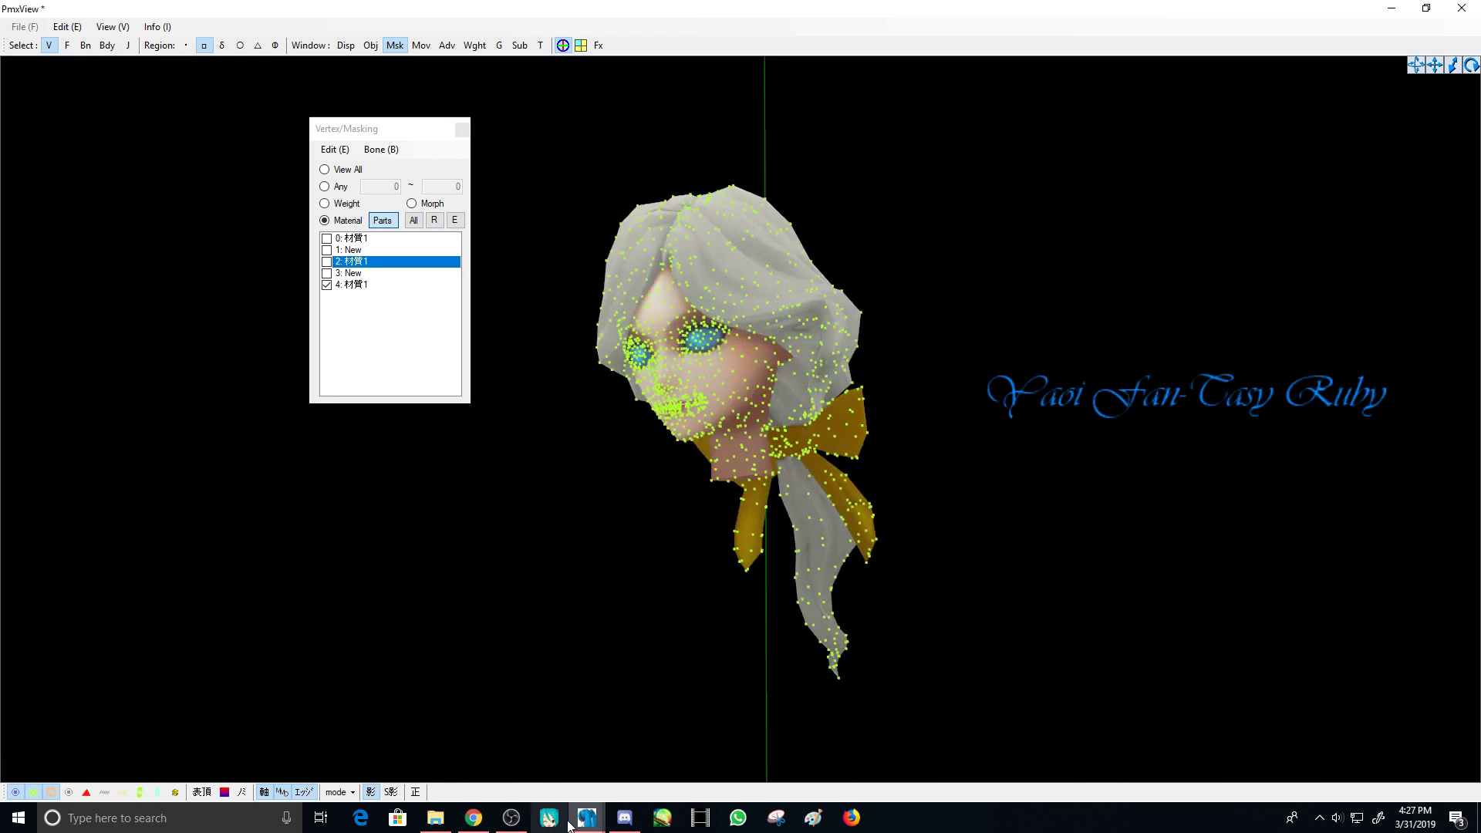
- Reset the UV Editor and load the UV layout of material 4, the head and hair
mouse_move(571, 819)
left_click(748, 742)
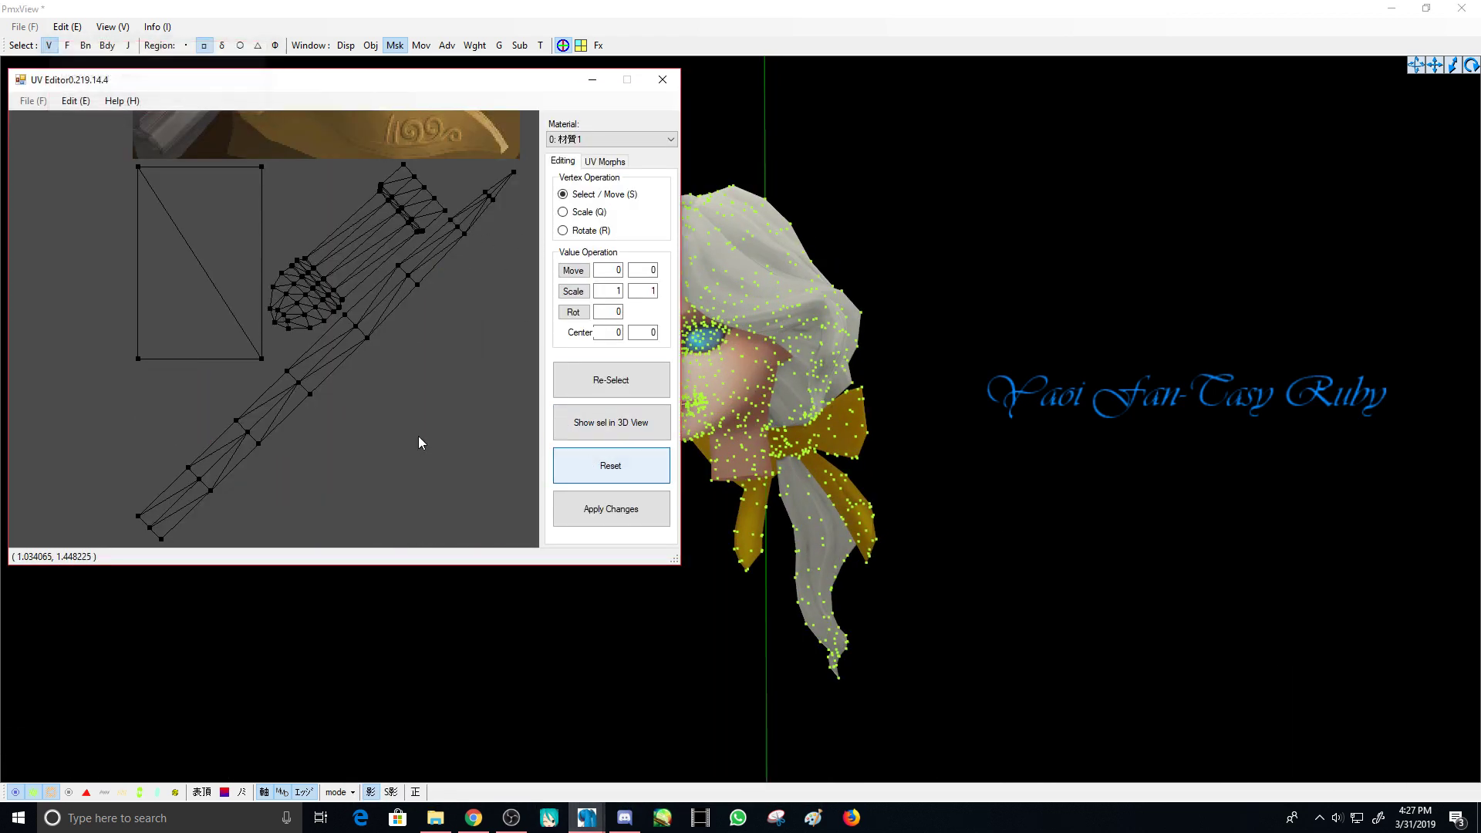
scroll(432, 390, "down", 3)
middle_click_drag(438, 377, 421, 374)
left_click(618, 137)
left_click(589, 195)
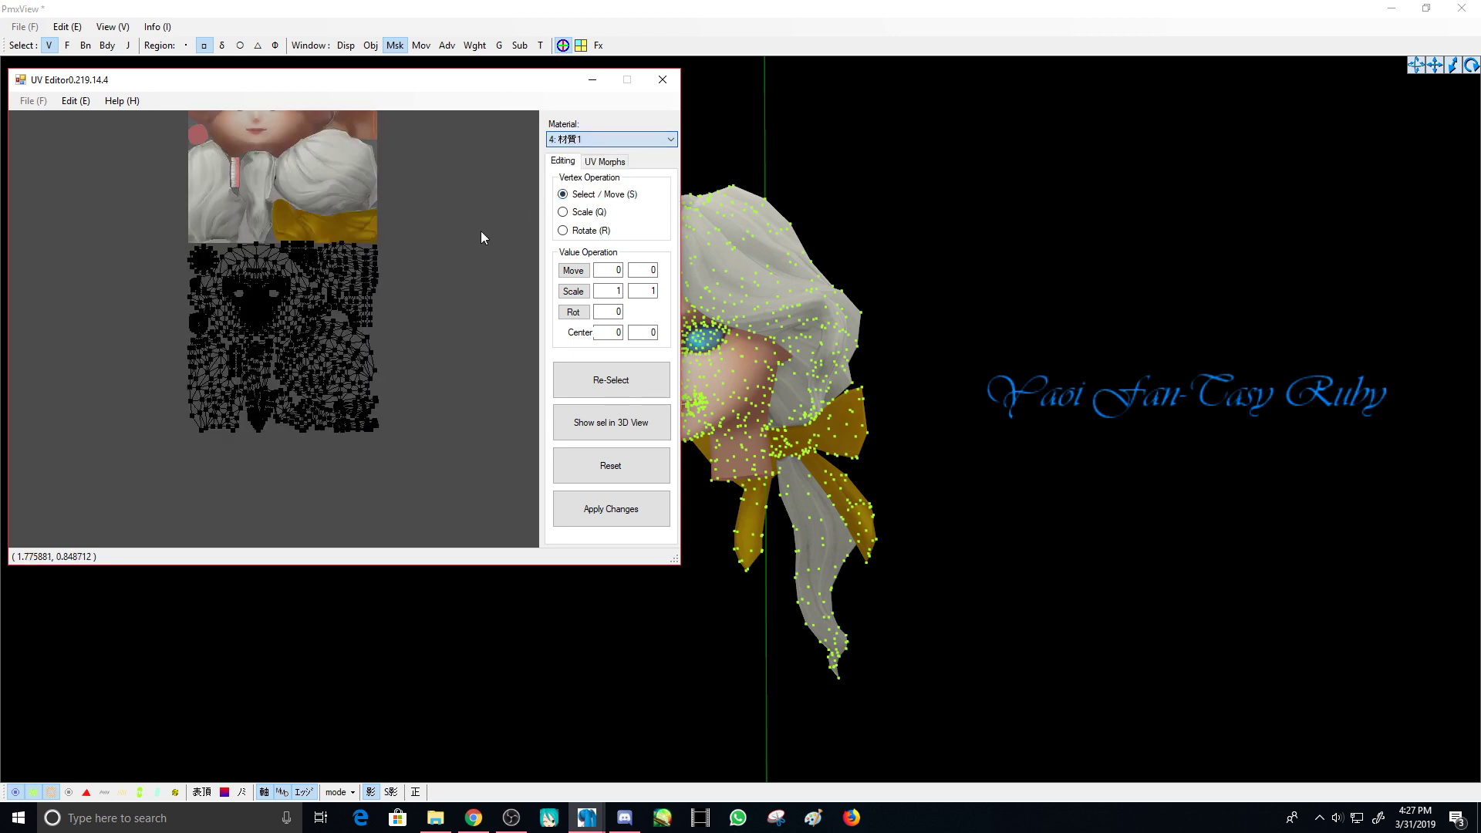
scroll(307, 470, "up", 3)
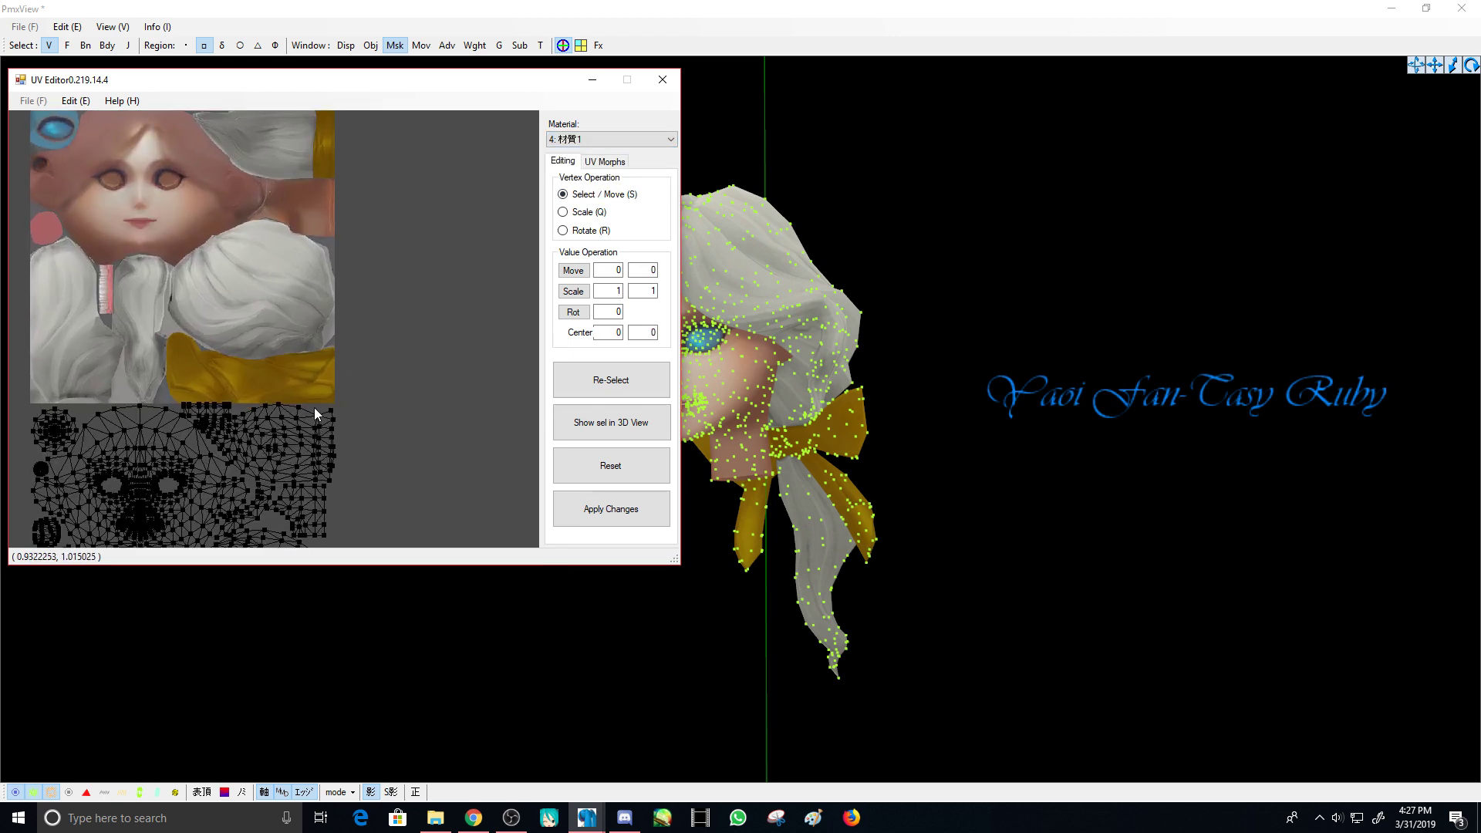
scroll(314, 408, "up", 3)
middle_click_drag(313, 407, 332, 278)
scroll(343, 336, "down", 2)
scroll(381, 255, "up", 3)
- Try to select the vertices along the back of the hair in the 3D view
right_click_drag(872, 347, 802, 285)
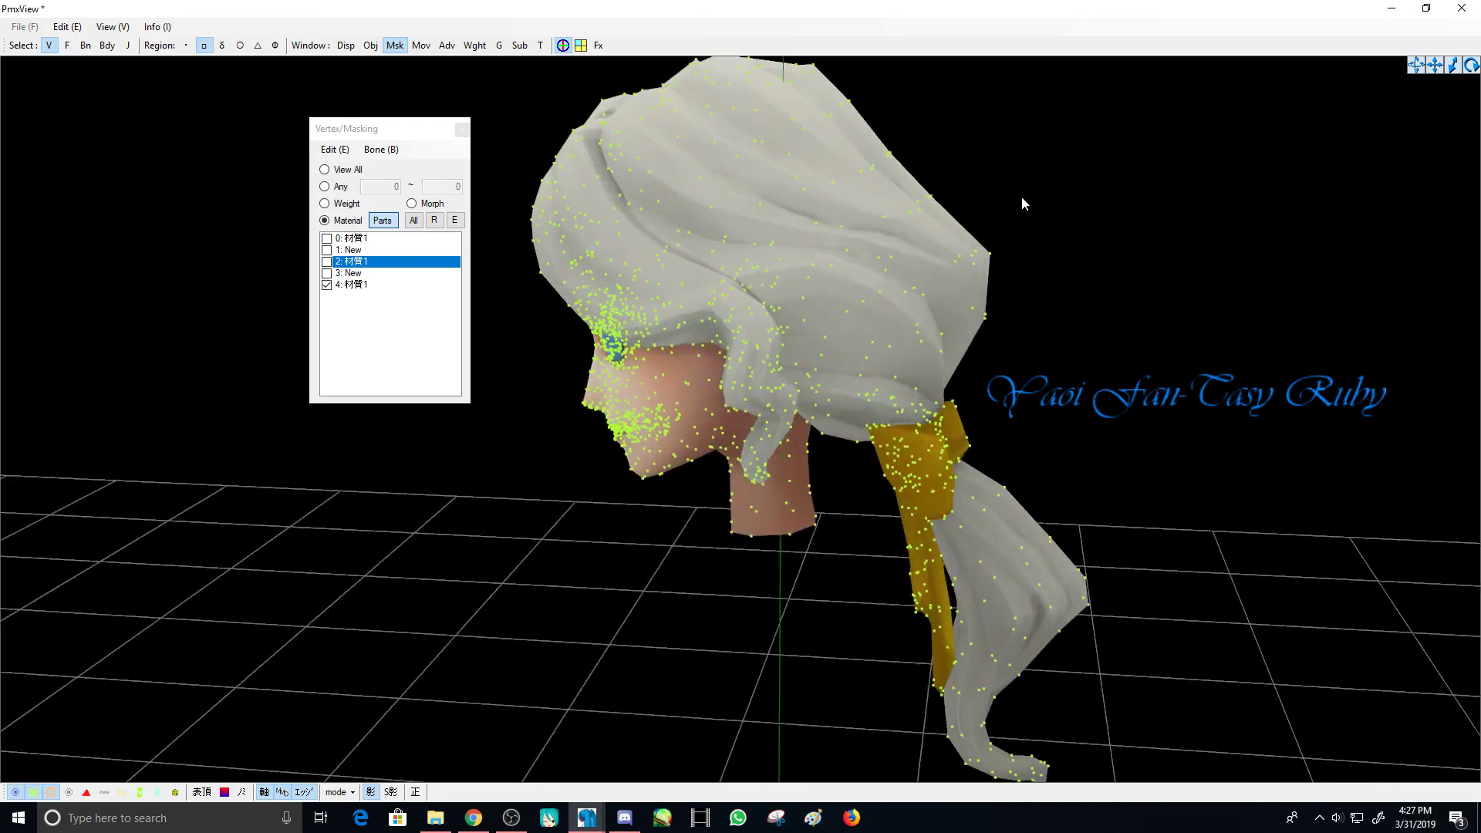
left_click_drag(1021, 199, 939, 295)
left_click_drag(957, 177, 876, 228, "shift")
left_click_drag(898, 70, 765, 159, "shift")
right_click_drag(766, 157, 631, 697)
- Select the block of UV vertices at the upper right of material 4's layout in the UV Editor
mouse_move(586, 818)
left_click(750, 761)
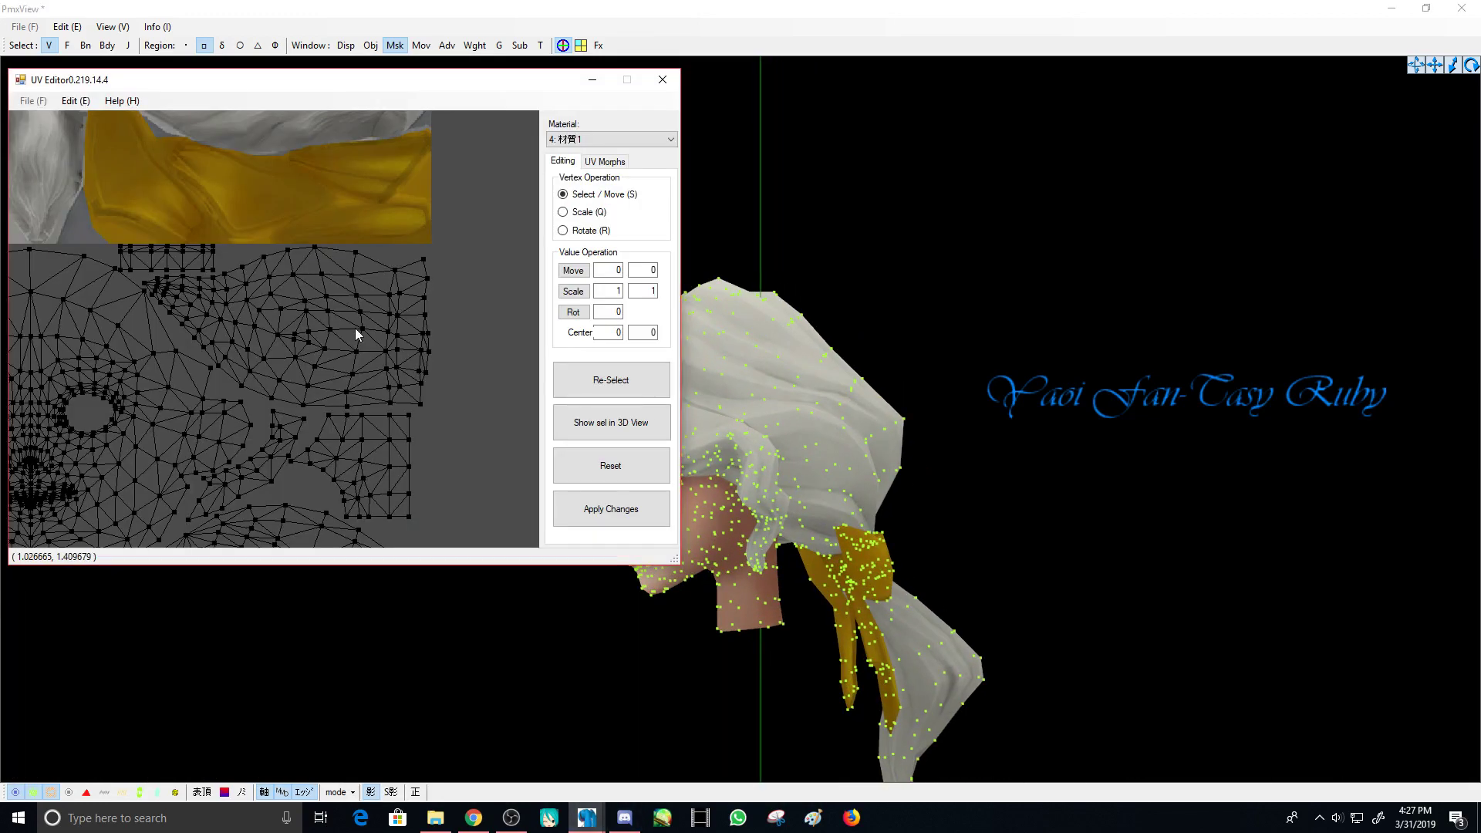
scroll(373, 287, "up", 3)
left_click_drag(253, 272, 484, 421)
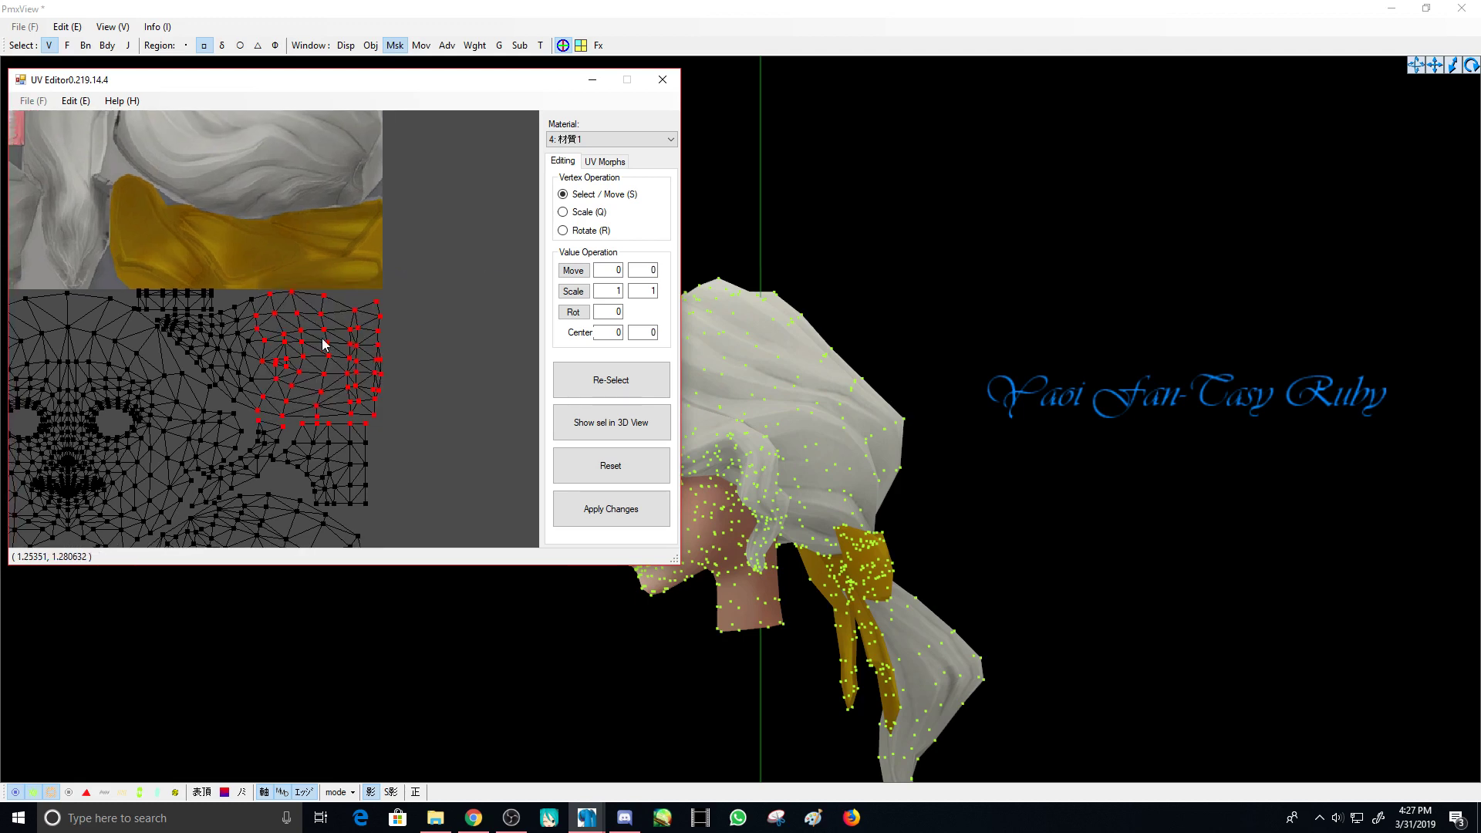
- Reselect the inner vertices of the upper-right block in material 4's UV layout with a new box selection
scroll(279, 340, "up", 1)
left_click_drag(222, 424, 370, 219)
scroll(202, 241, "up", 2)
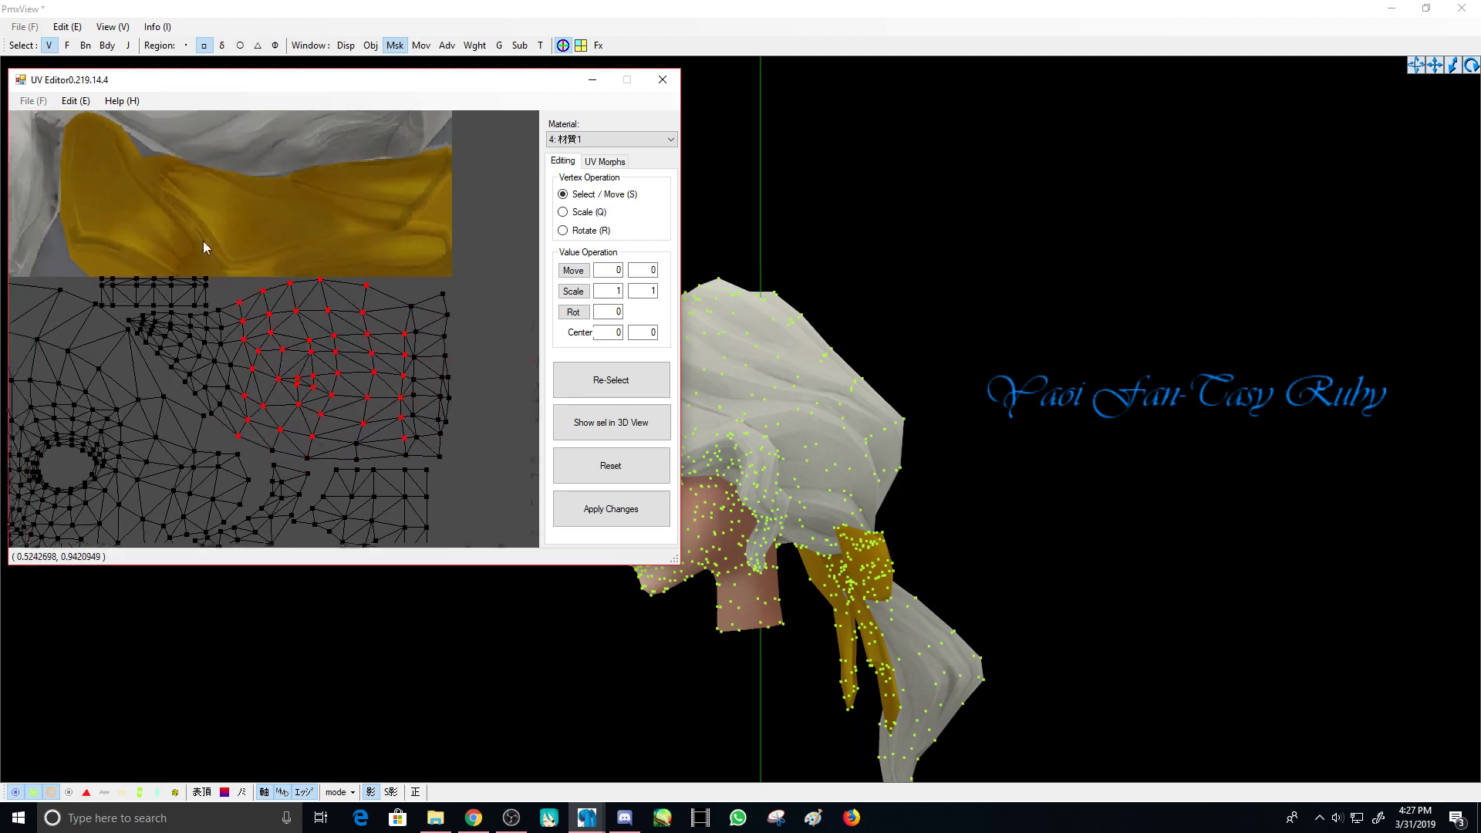
- Select the vertices of the two small rounded patches at the left edge of material 4's UV layout
middle_click_drag(202, 241, 245, 243)
scroll(246, 243, "down", 4)
middle_click_drag(287, 429, 235, 174)
middle_click_drag(236, 481, 251, 466)
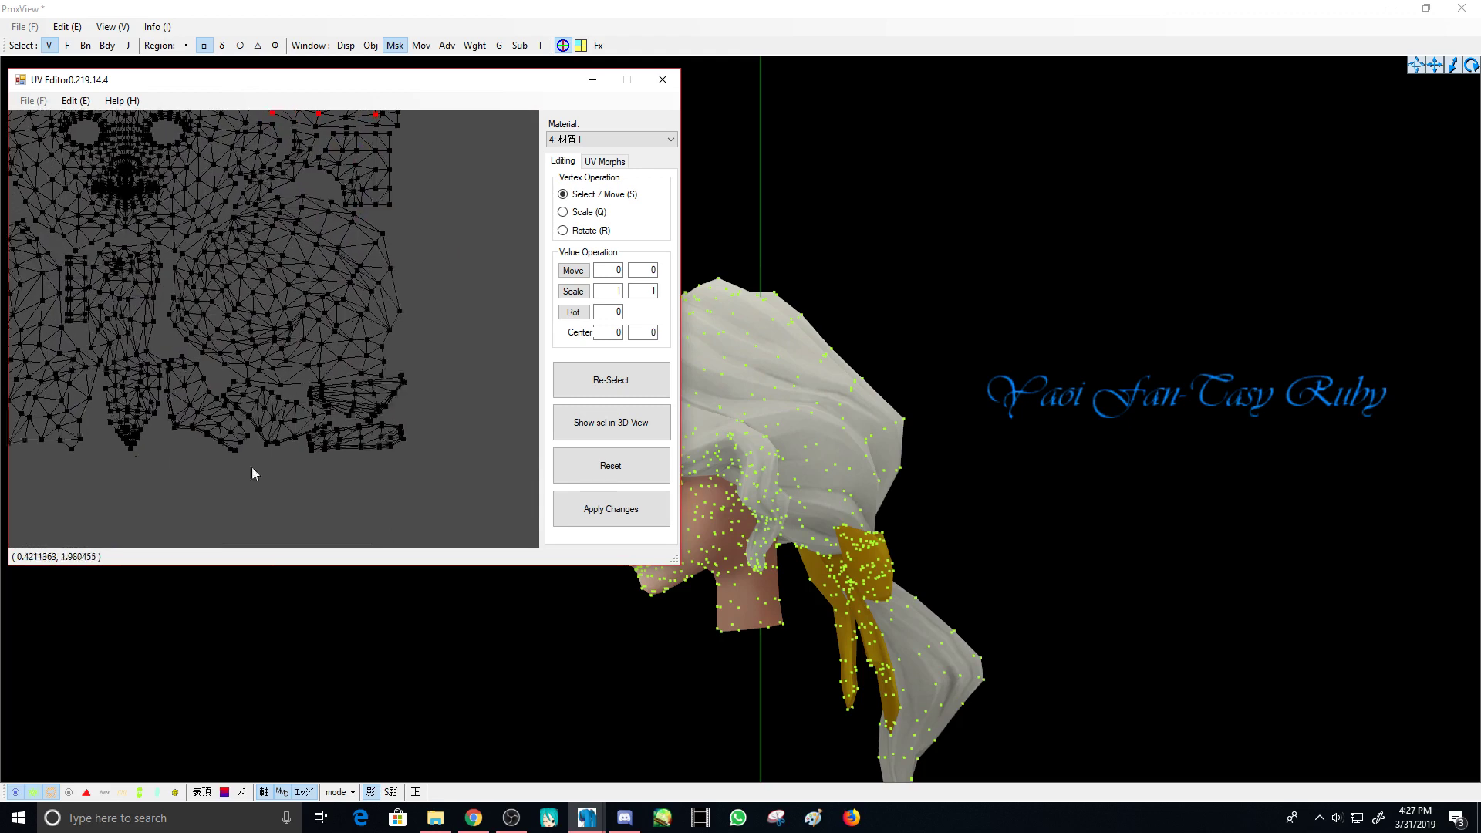
middle_click_drag(47, 139, 192, 264)
scroll(123, 340, "up", 4)
scroll(154, 347, "up", 2)
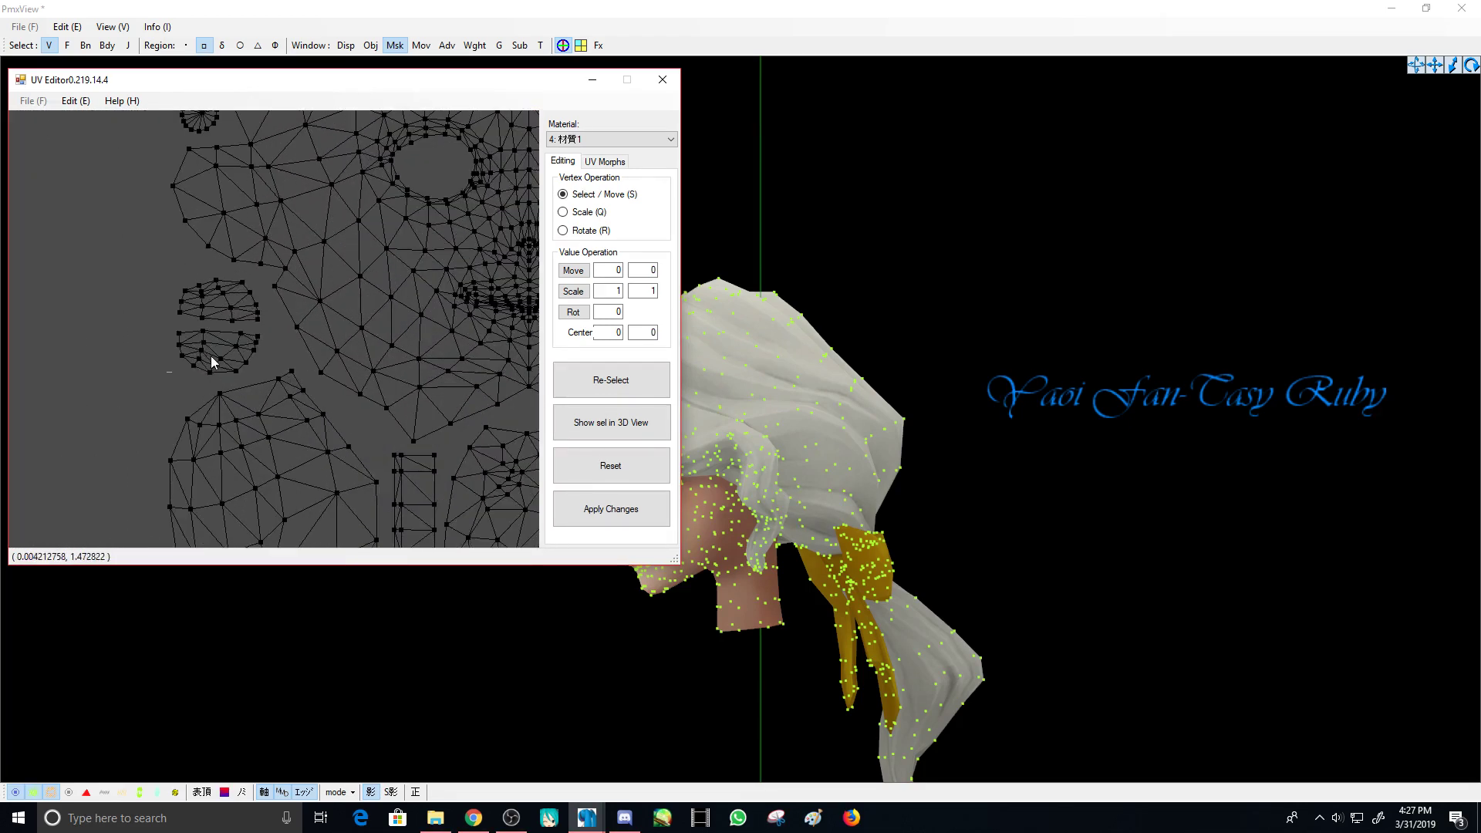
scroll(213, 361, "down", 5)
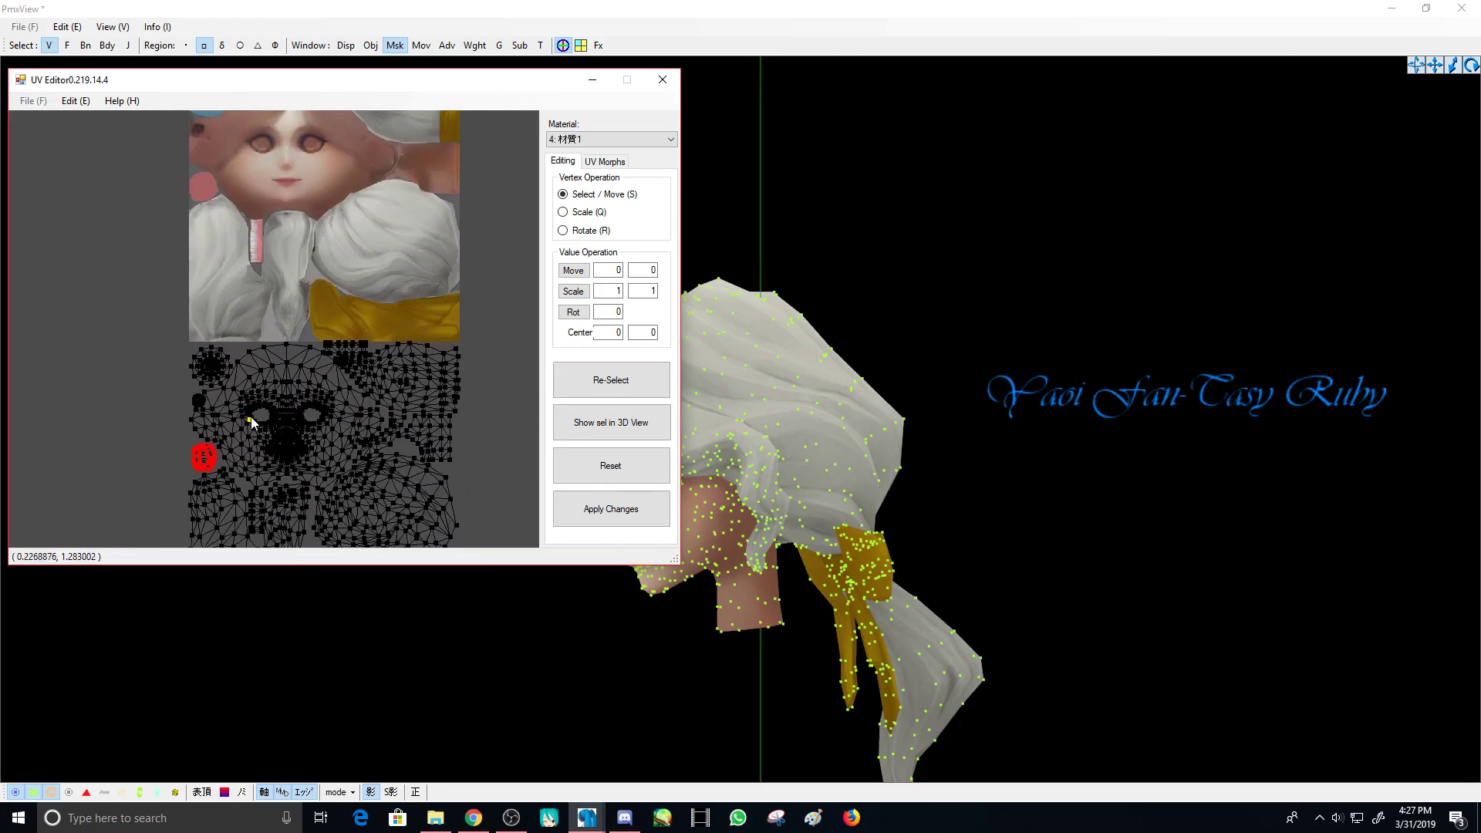
- Select the notched neck patch of UV vertices below the upper-right block and show the selection in the 3D view
scroll(251, 423, "up", 5)
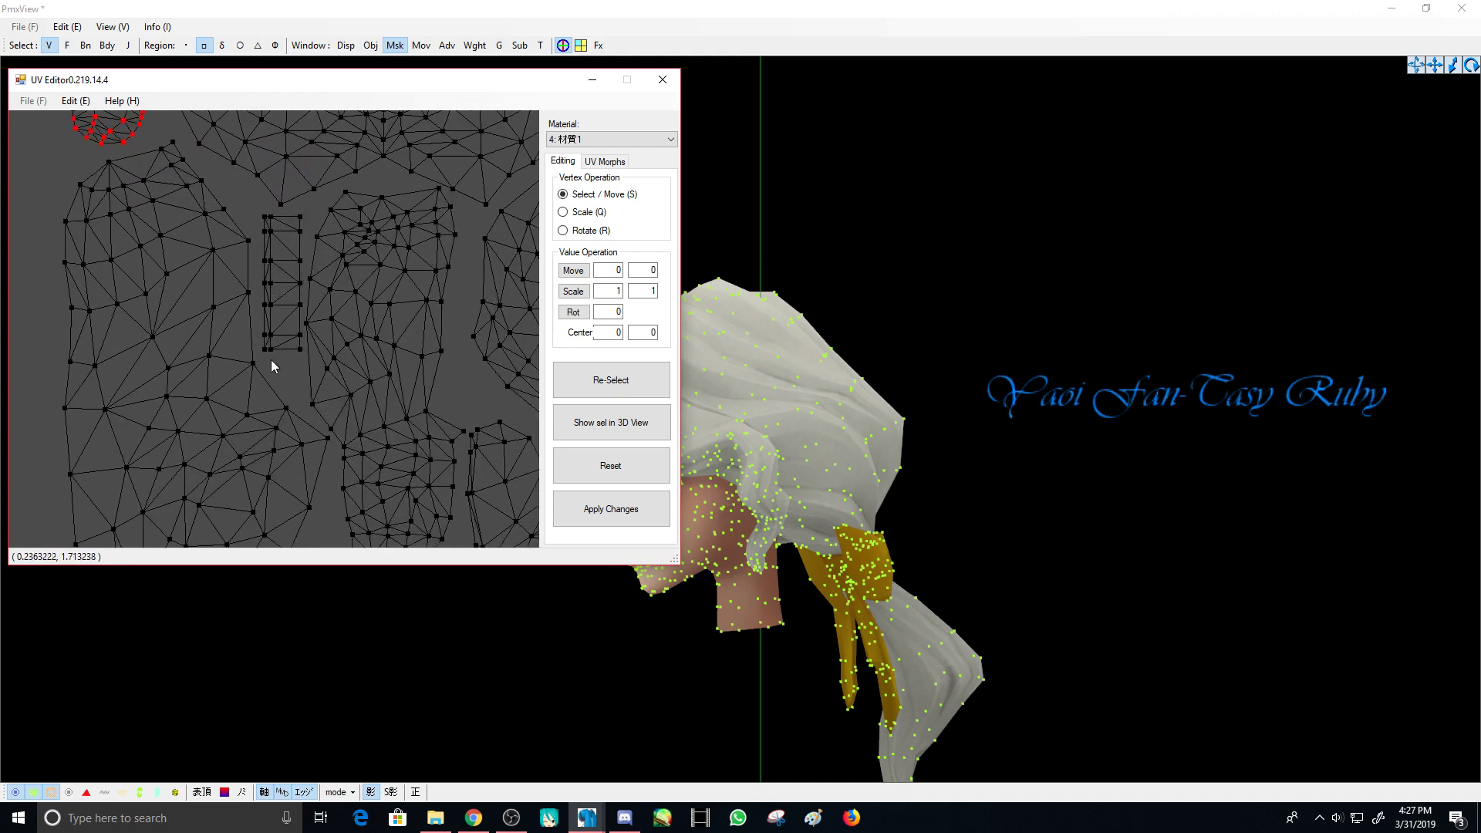
scroll(274, 351, "down", 3)
scroll(309, 390, "up", 6)
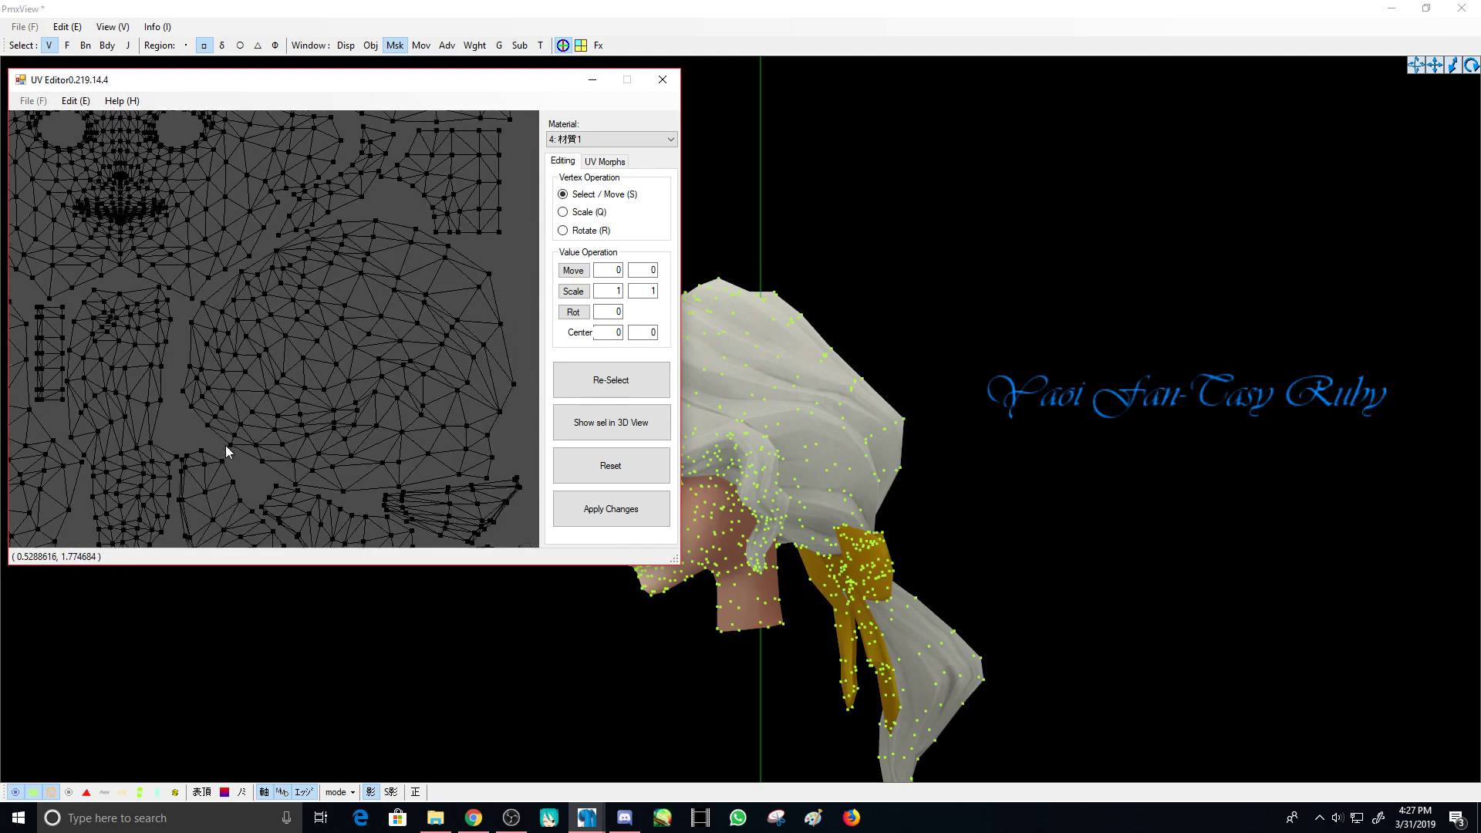
middle_click_drag(366, 261, 339, 312)
middle_click_drag(313, 438, 265, 340)
scroll(280, 420, "up", 3)
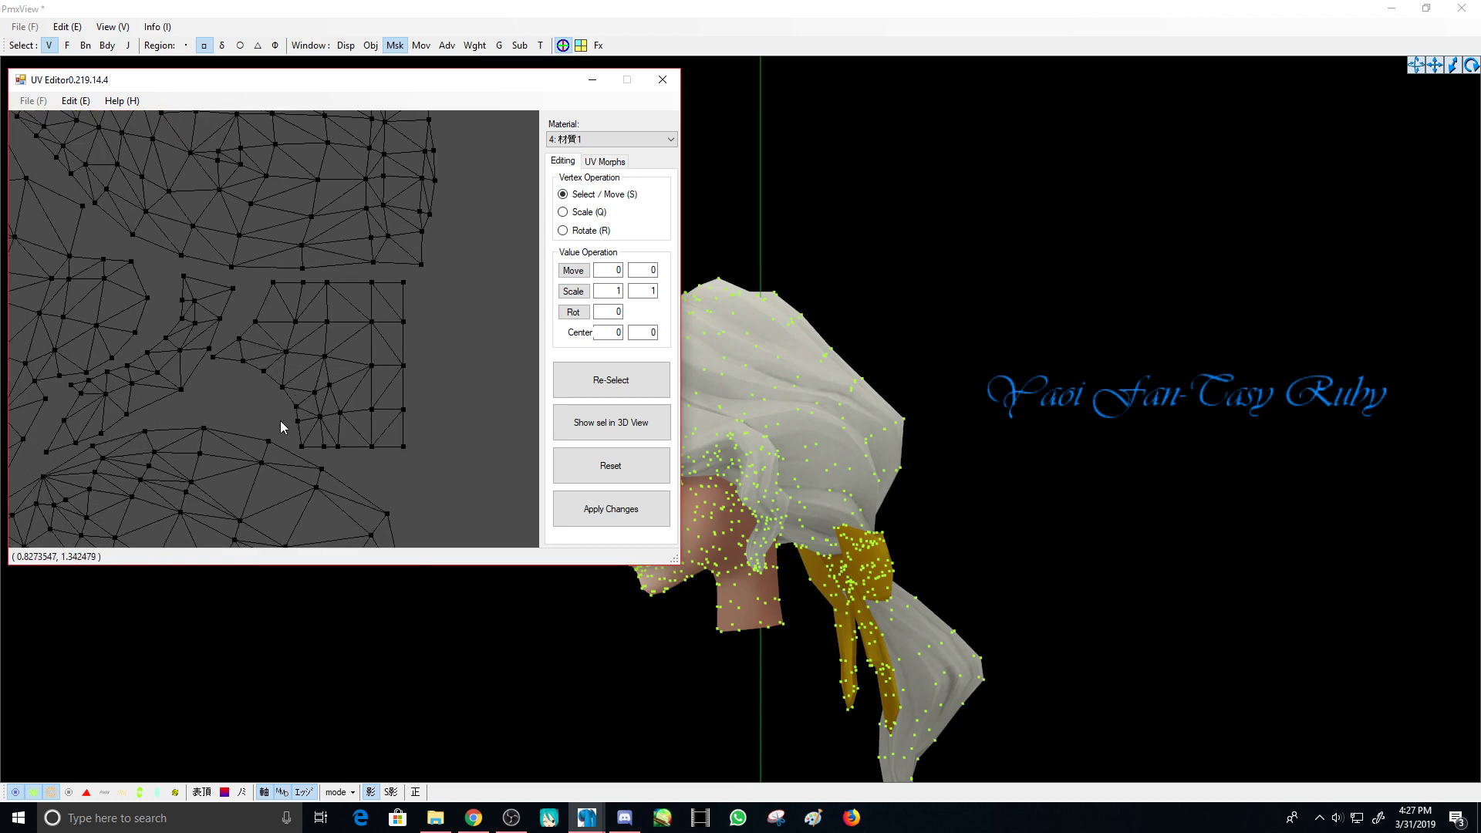
left_click_drag(229, 433, 509, 276)
left_click(211, 358, "shift")
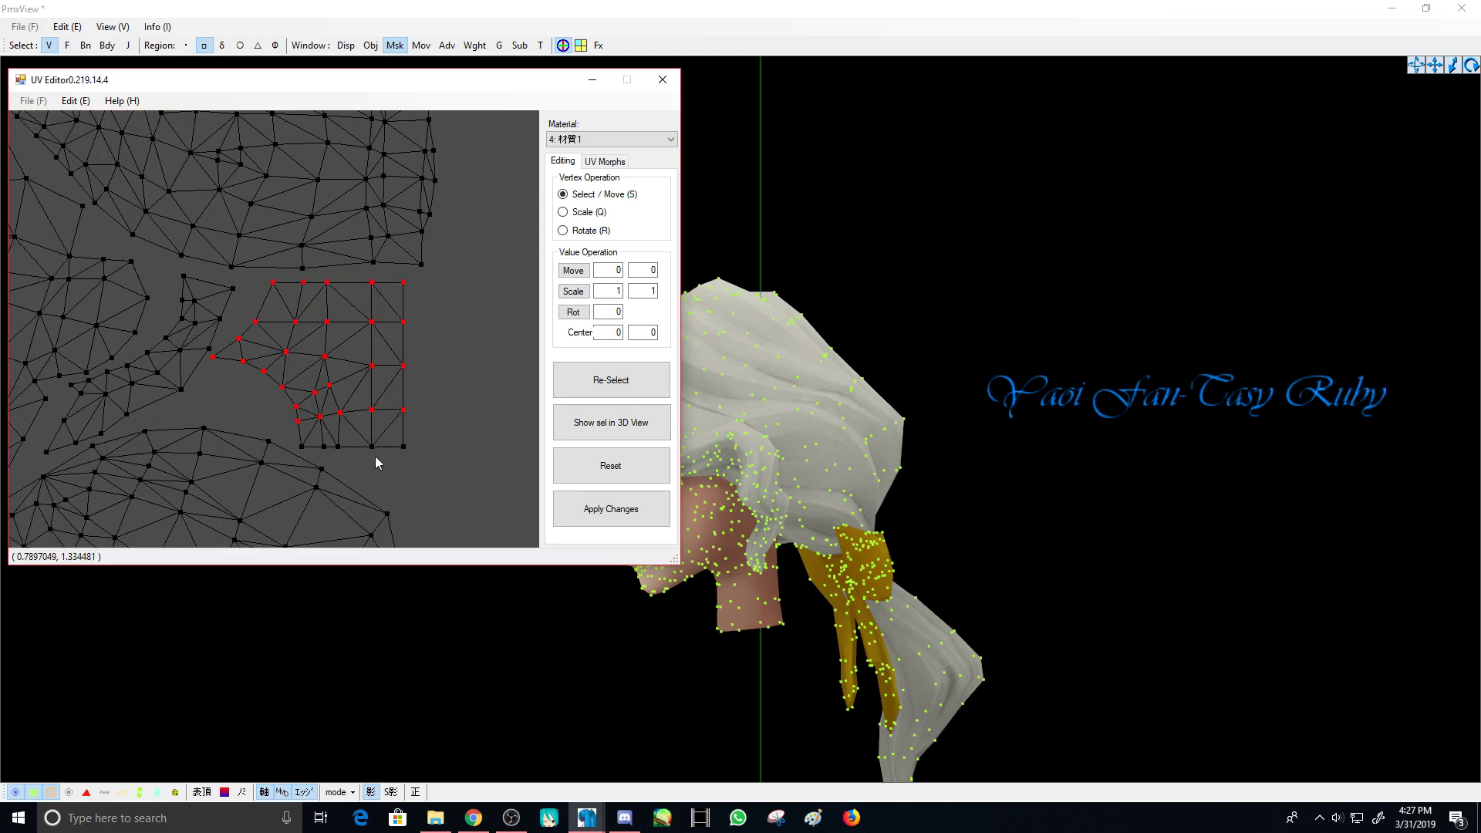
left_click(617, 430)
- Split the selected neck vertices out of material 4 into a new material
right_click_drag(794, 381, 837, 387)
middle_click_drag(837, 387, 832, 359)
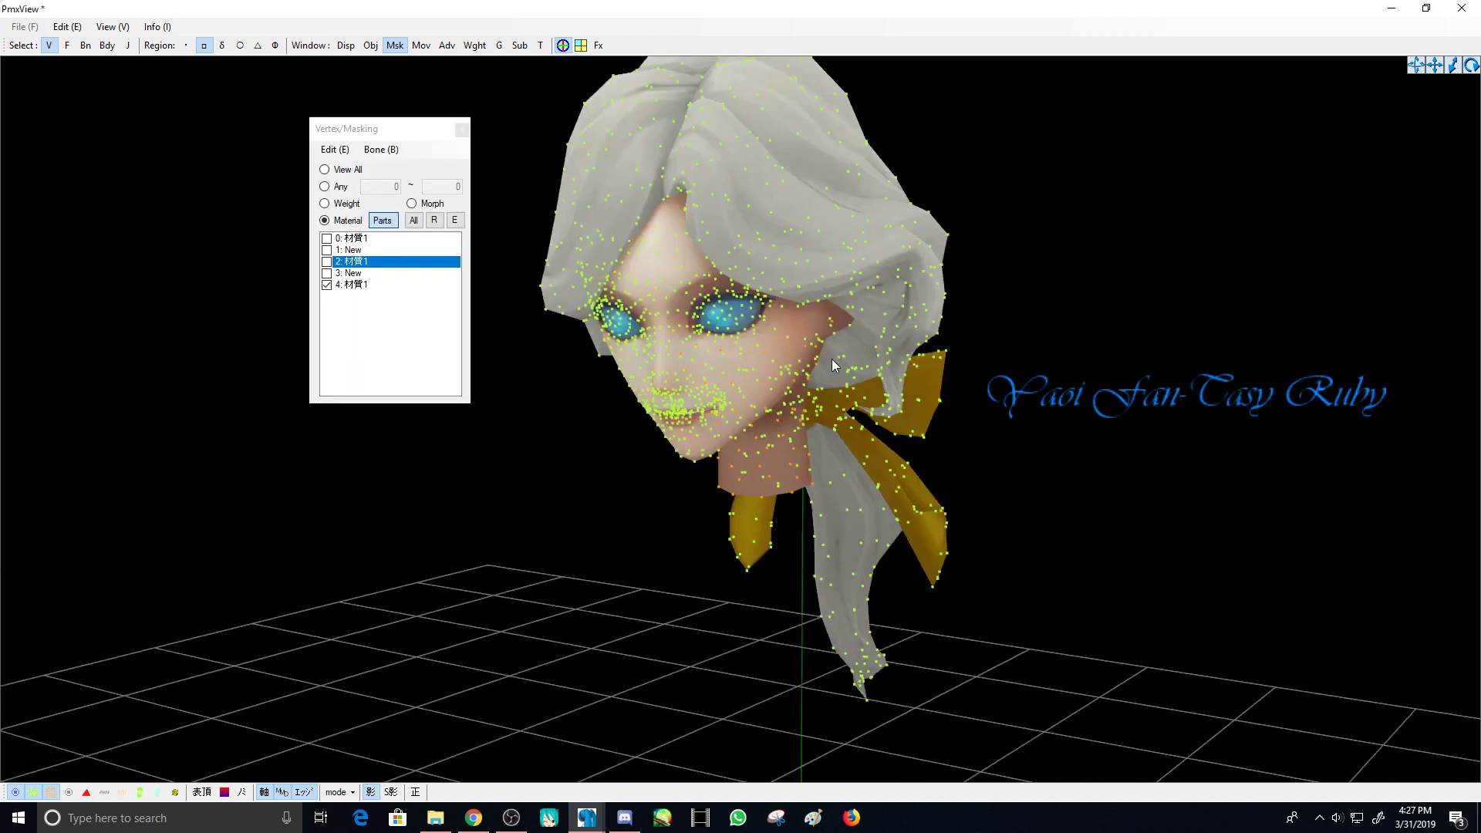
right_click_drag(832, 359, 564, 314)
right_click(369, 283)
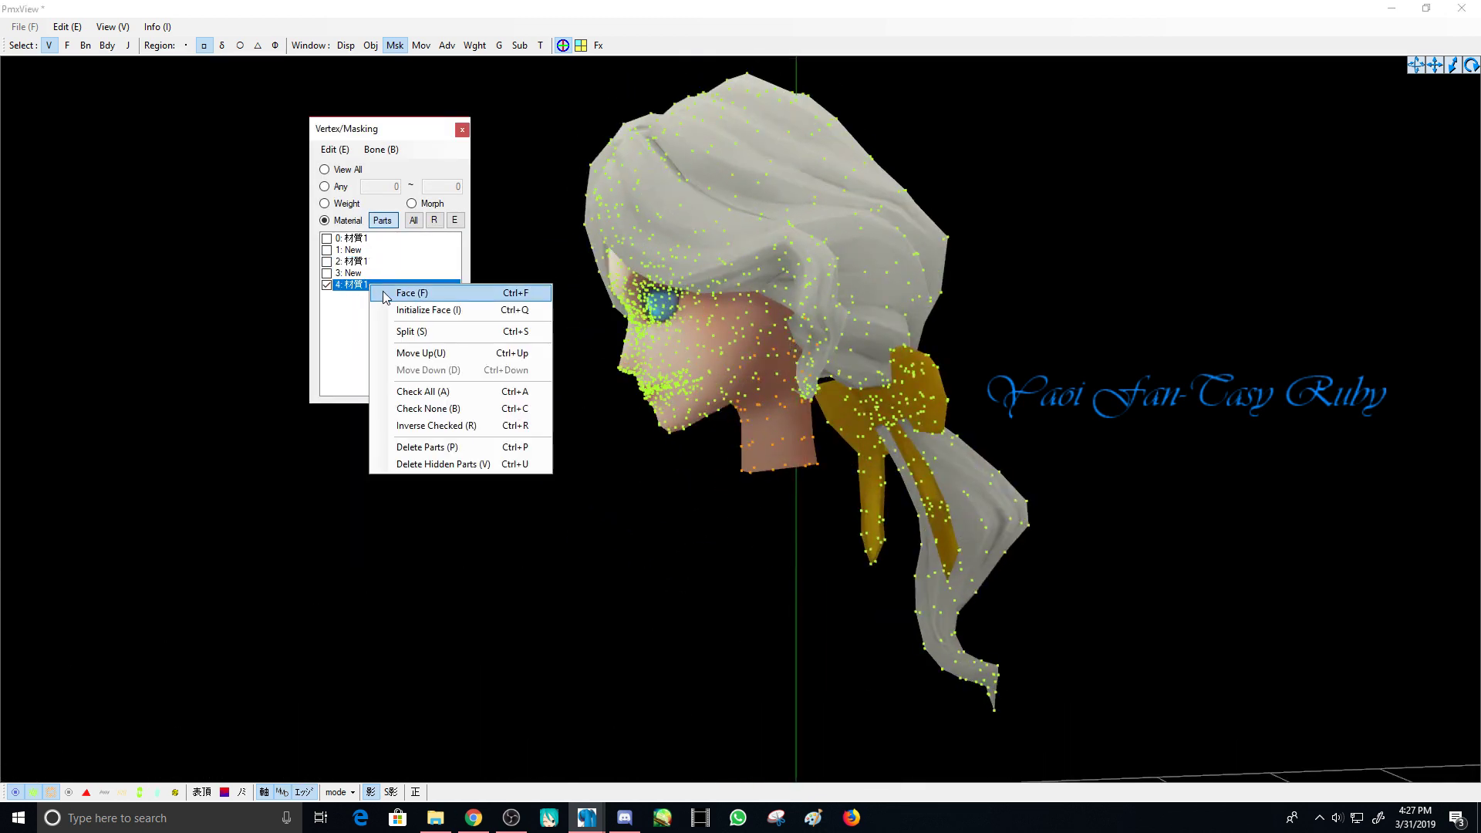
left_click(414, 331)
key("Return")
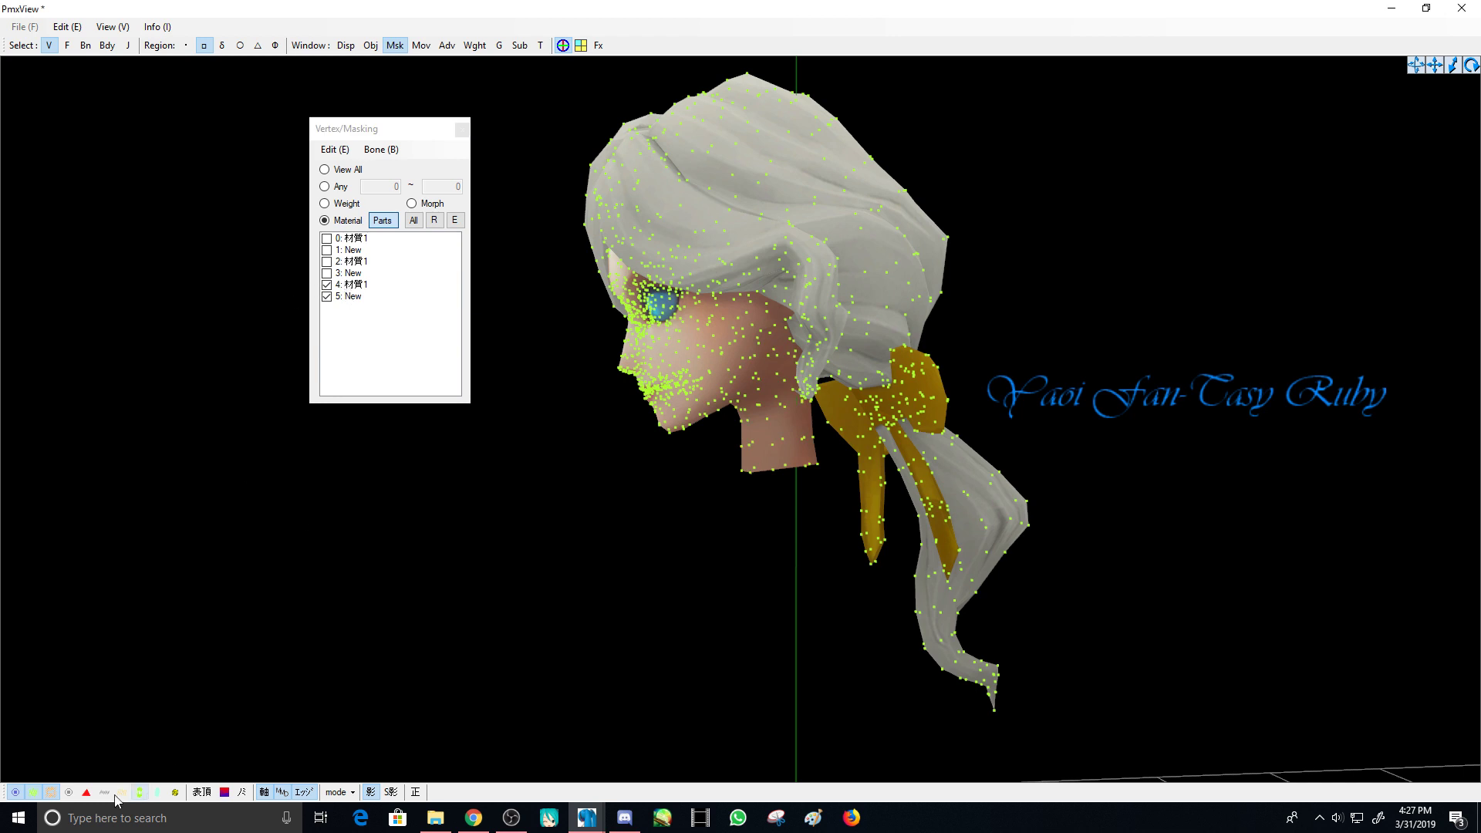
- Turn off the vertex display and show the whole model again with every material checked and the camera reset
left_click(34, 792)
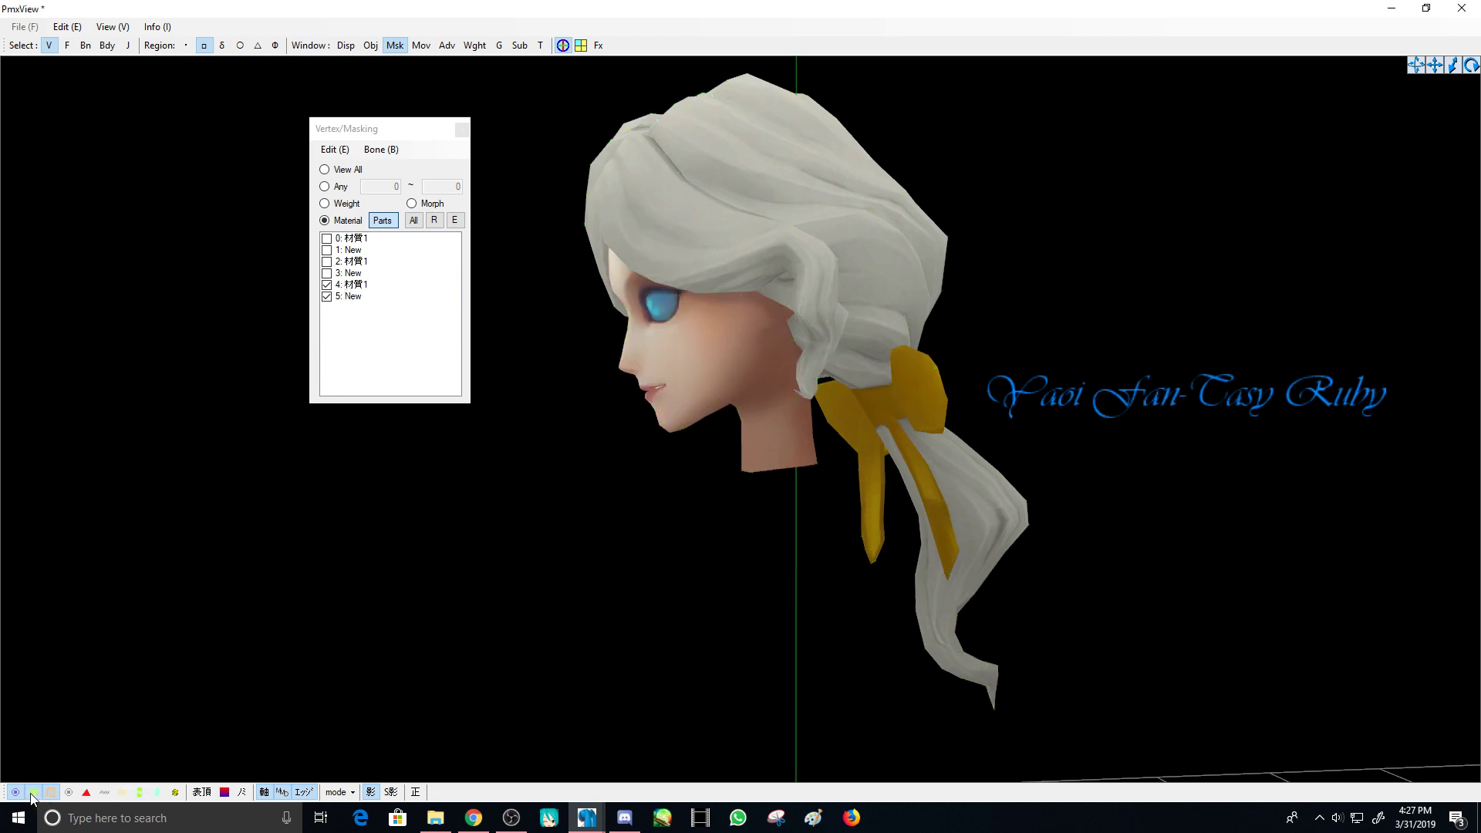
right_click_drag(509, 297, 618, 270)
left_click(346, 295)
right_click(389, 261)
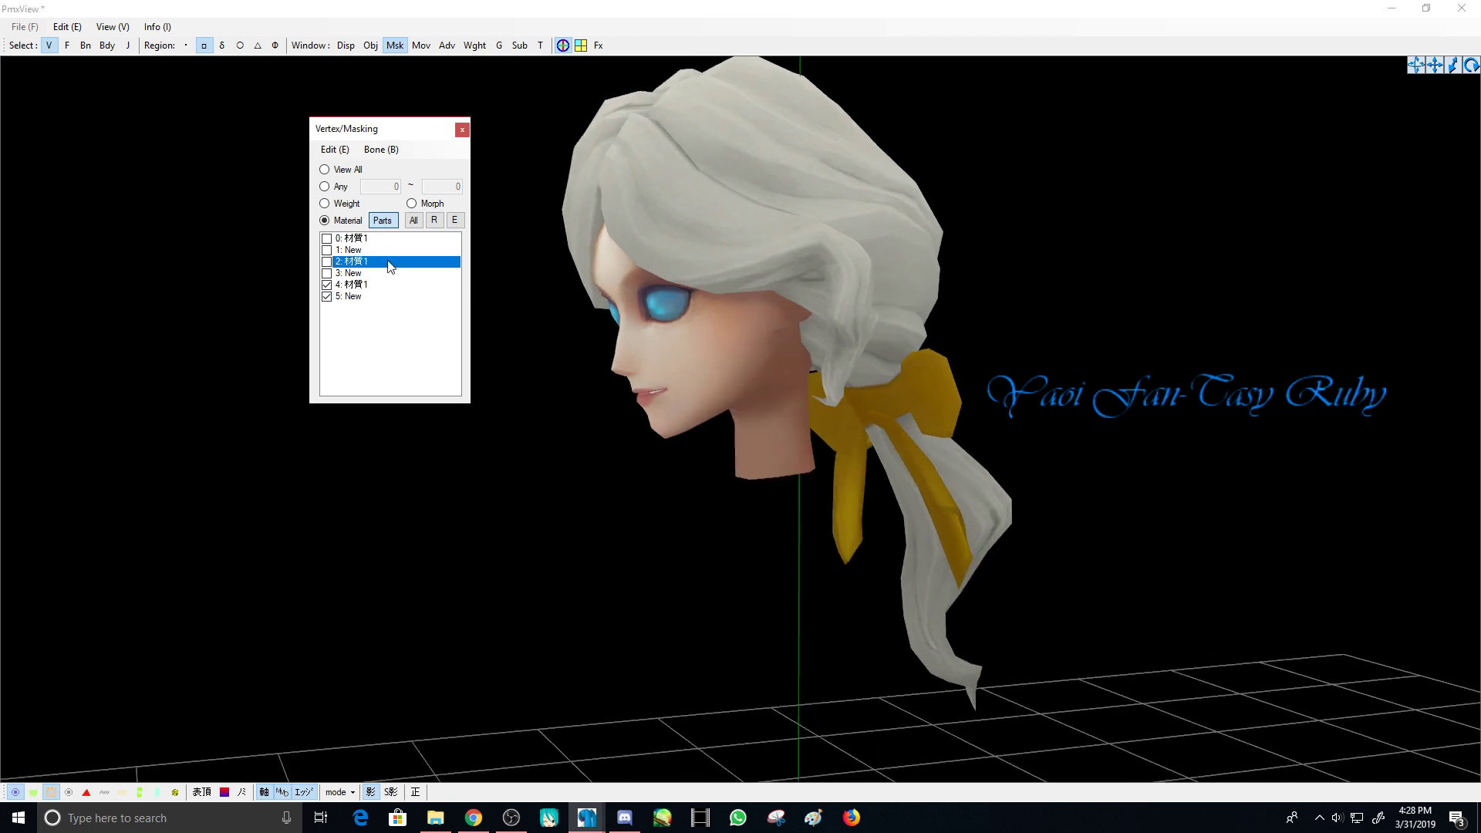
left_click(432, 368)
right_click_drag(590, 359, 682, 359)
key("r")
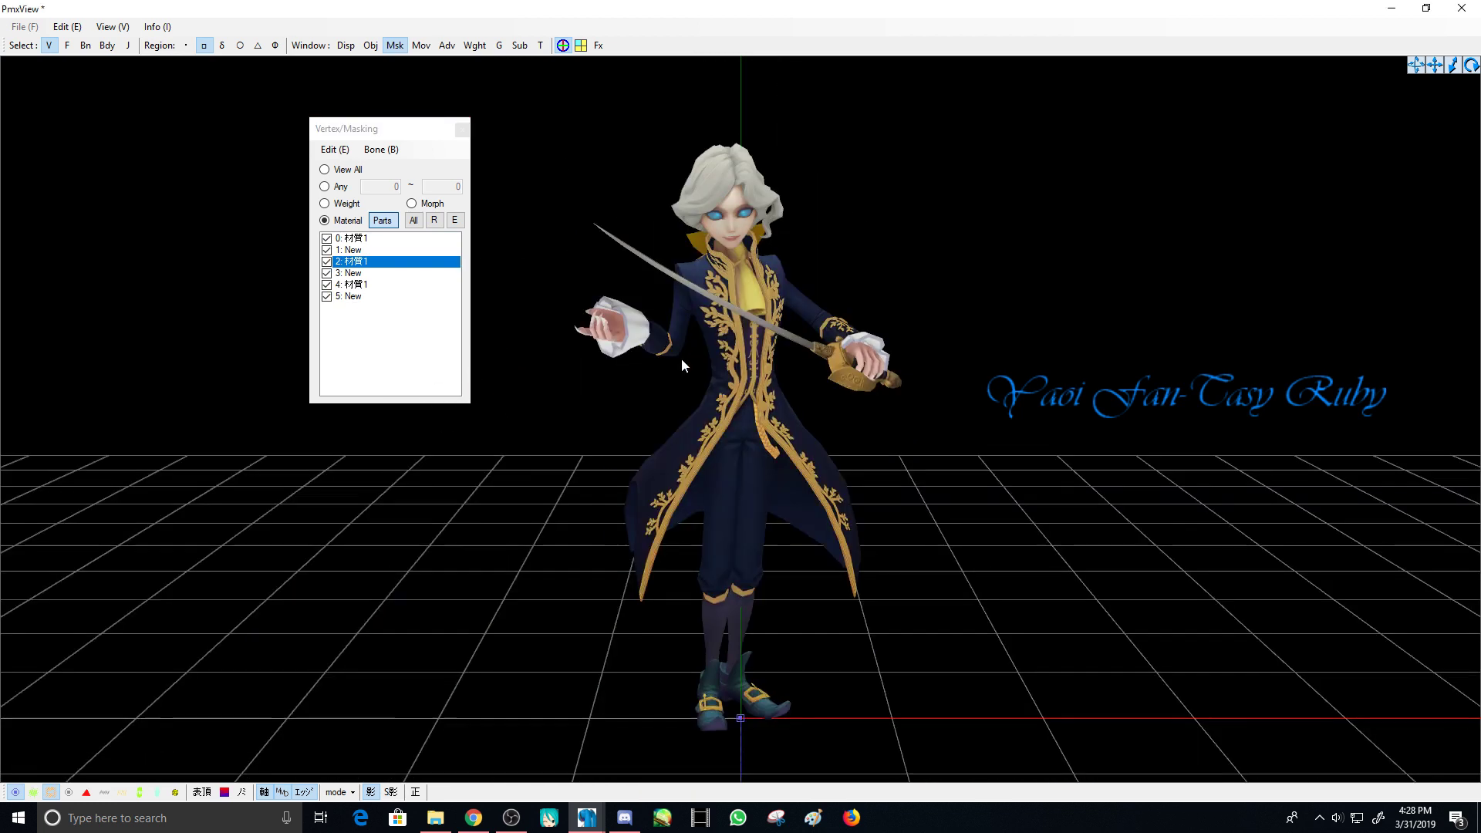
- Return to the UV Editor, clear the vertex selection and reset the editor
left_click(588, 819)
left_click(744, 763)
scroll(465, 429, "down", 6)
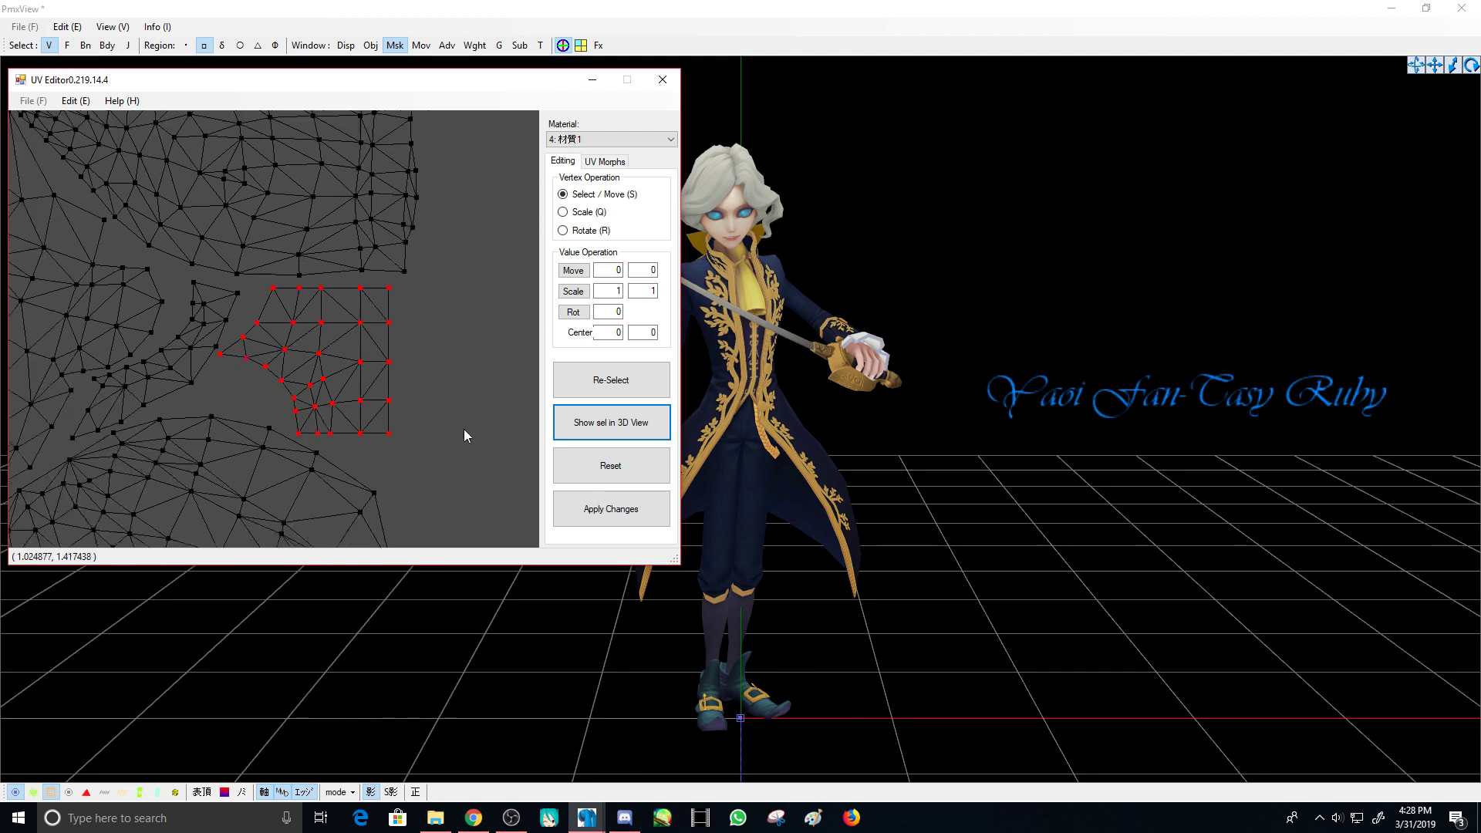
left_click(465, 429)
scroll(381, 373, "up", 6)
middle_click_drag(382, 372, 412, 406)
scroll(405, 446, "down", 4)
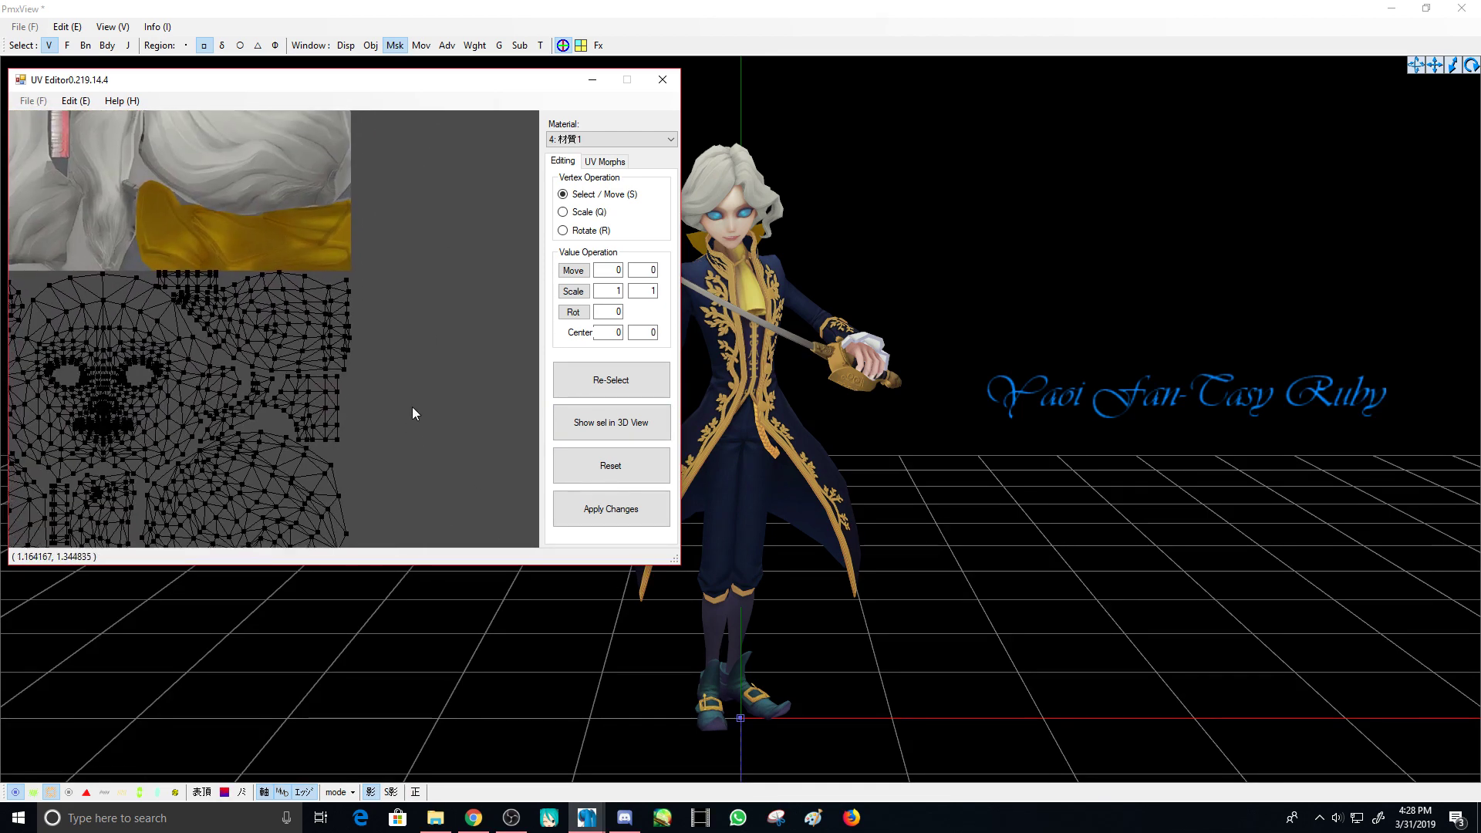
left_click(603, 472)
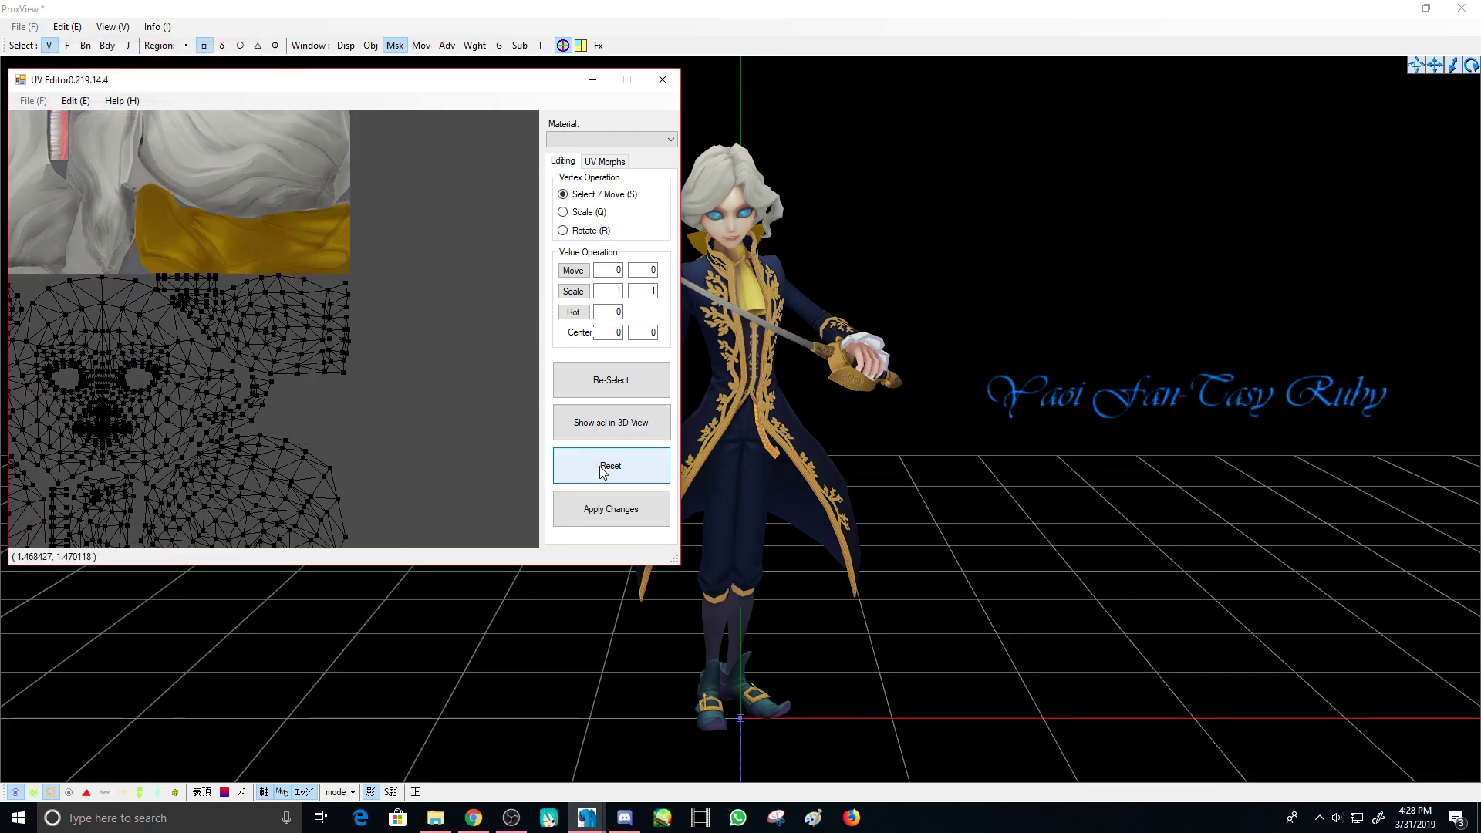
- Look over the UV layout without the neck patch and examine the UV morph creation settings
middle_click_drag(338, 434, 391, 302)
scroll(390, 299, "down", 2)
scroll(395, 313, "up", 2)
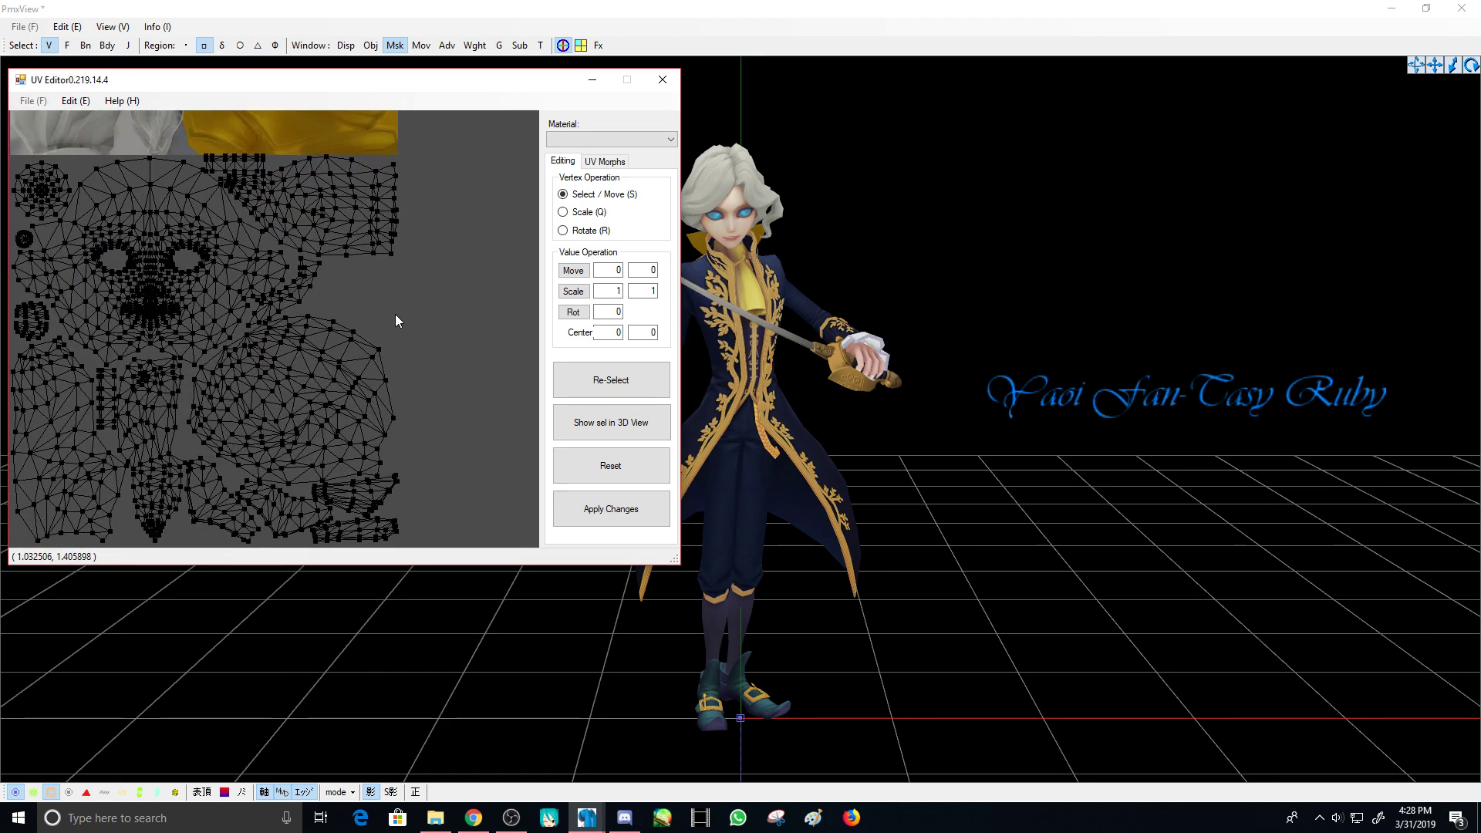
scroll(479, 262, "down", 1)
left_click(606, 163)
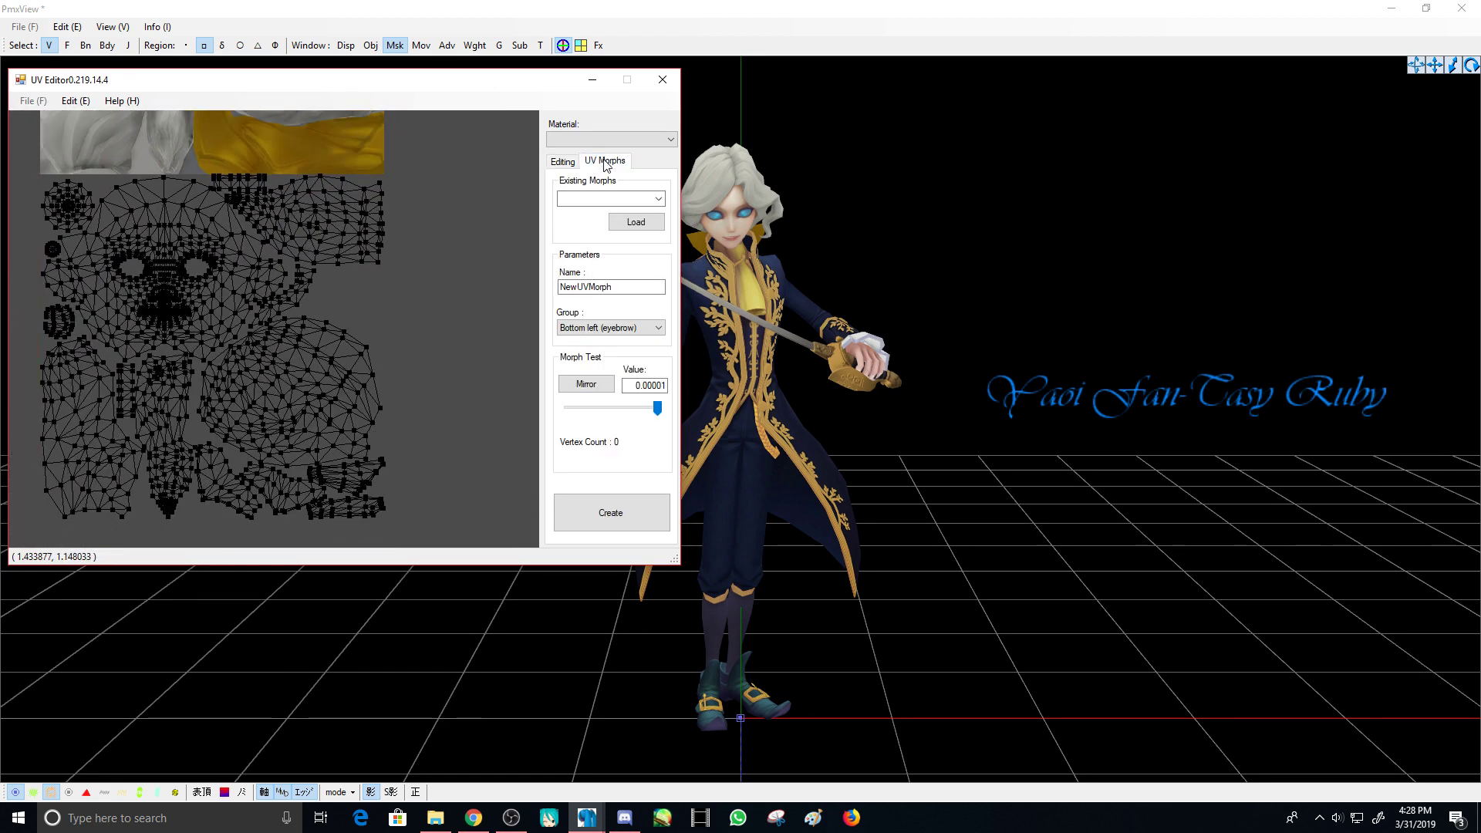
left_click(554, 170)
- Try moving the top row of the narrow vertex strip up onto the yellow ribbon texture, and undo the move
scroll(247, 338, "up", 3)
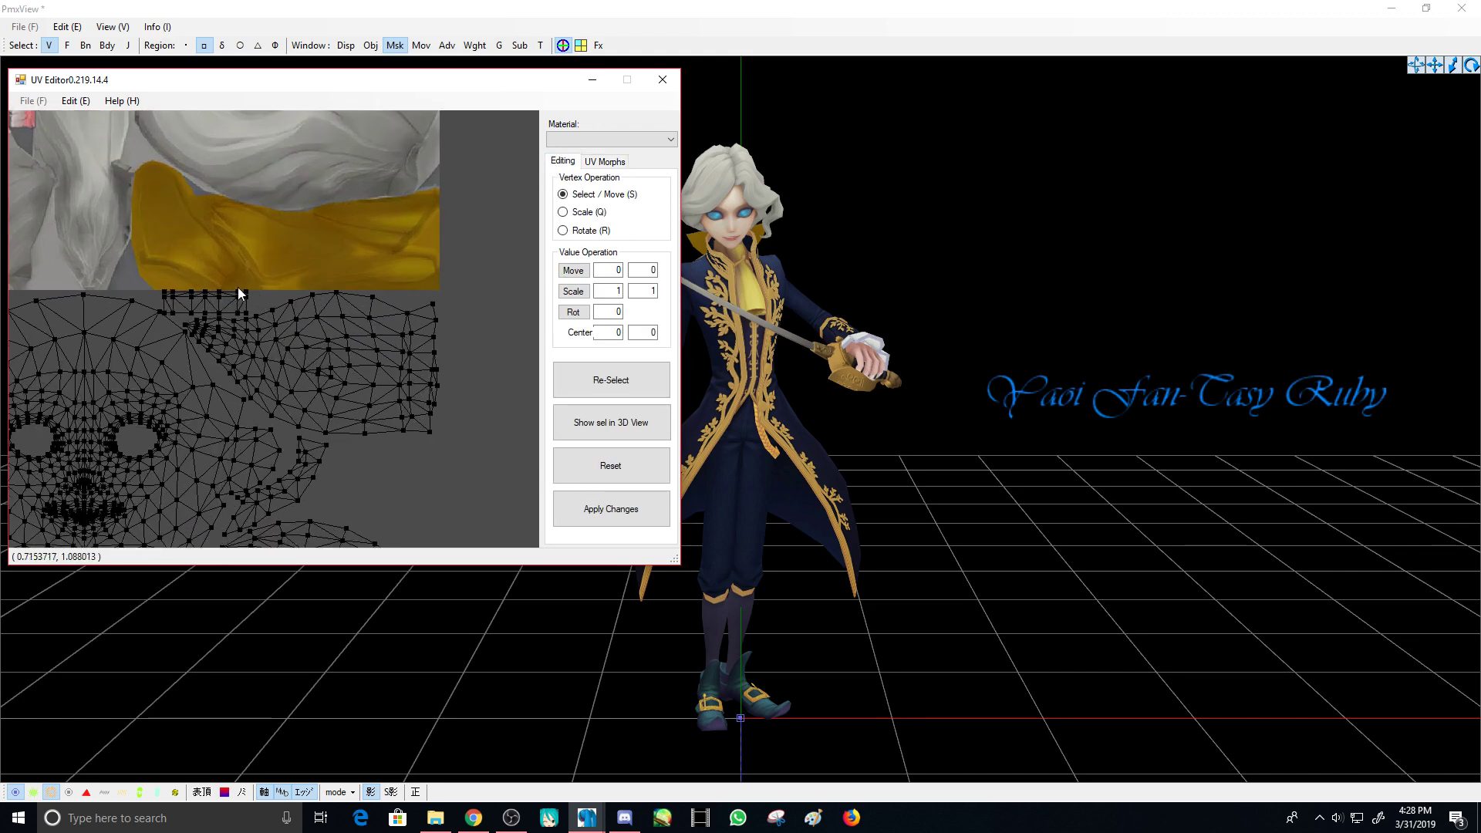
left_click_drag(213, 293, 243, 193)
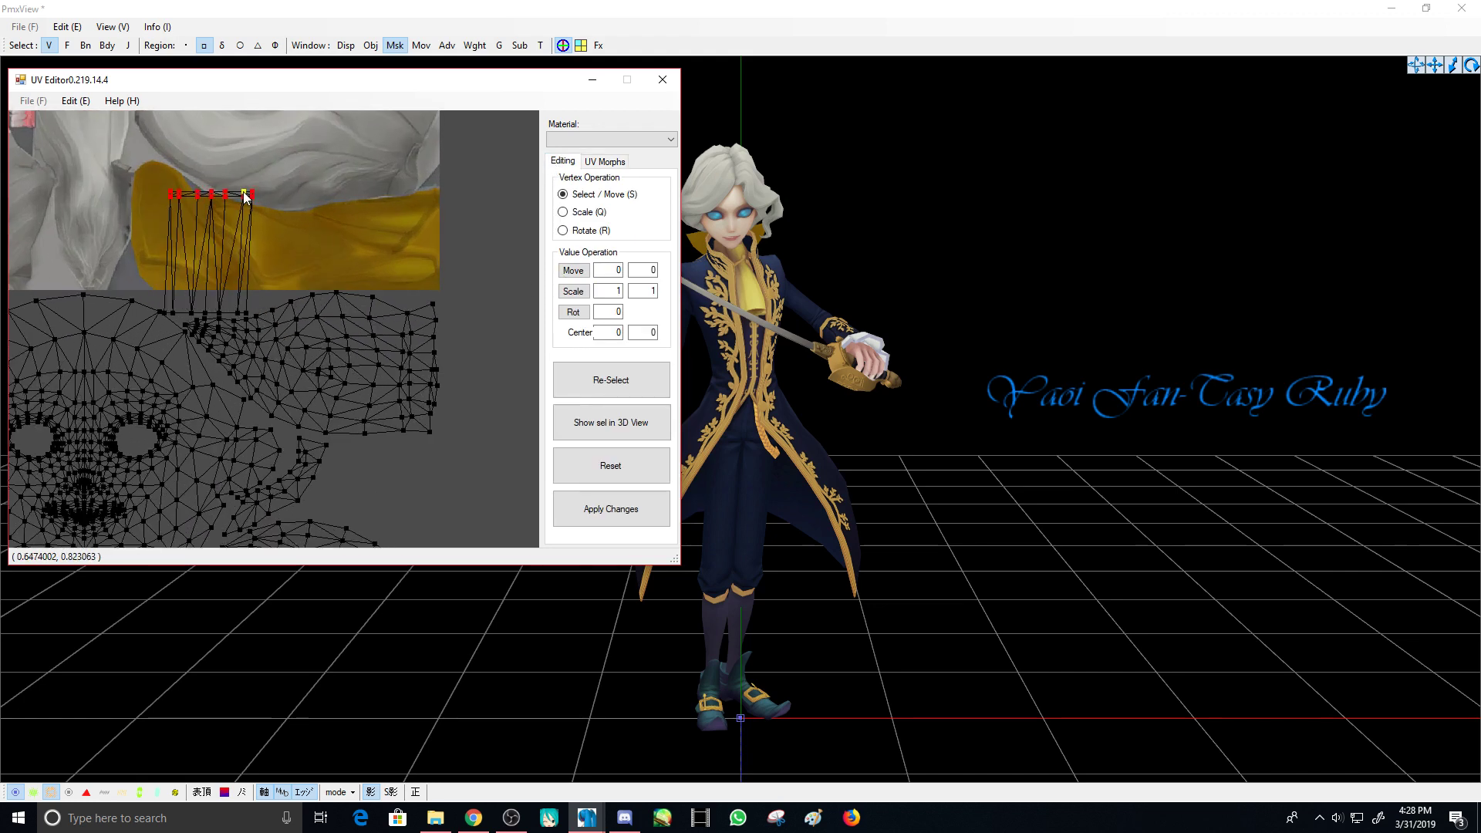
key("ctrl+z")
left_click(284, 197)
scroll(313, 212, "down", 3)
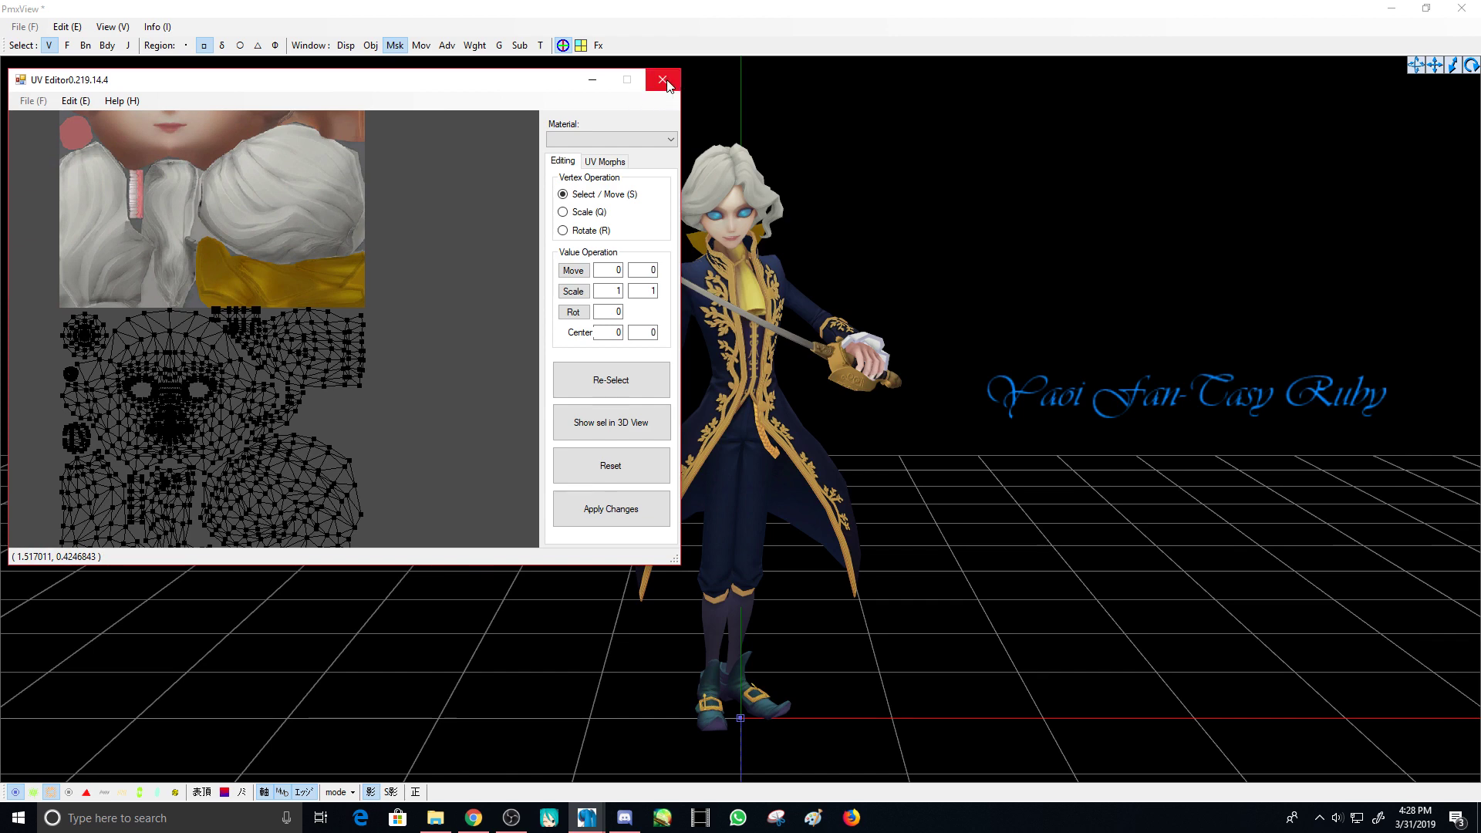
- Try moving only a few vertices from the strip's right end onto the ribbon texture, and undo the move
middle_click_drag(411, 253, 436, 312)
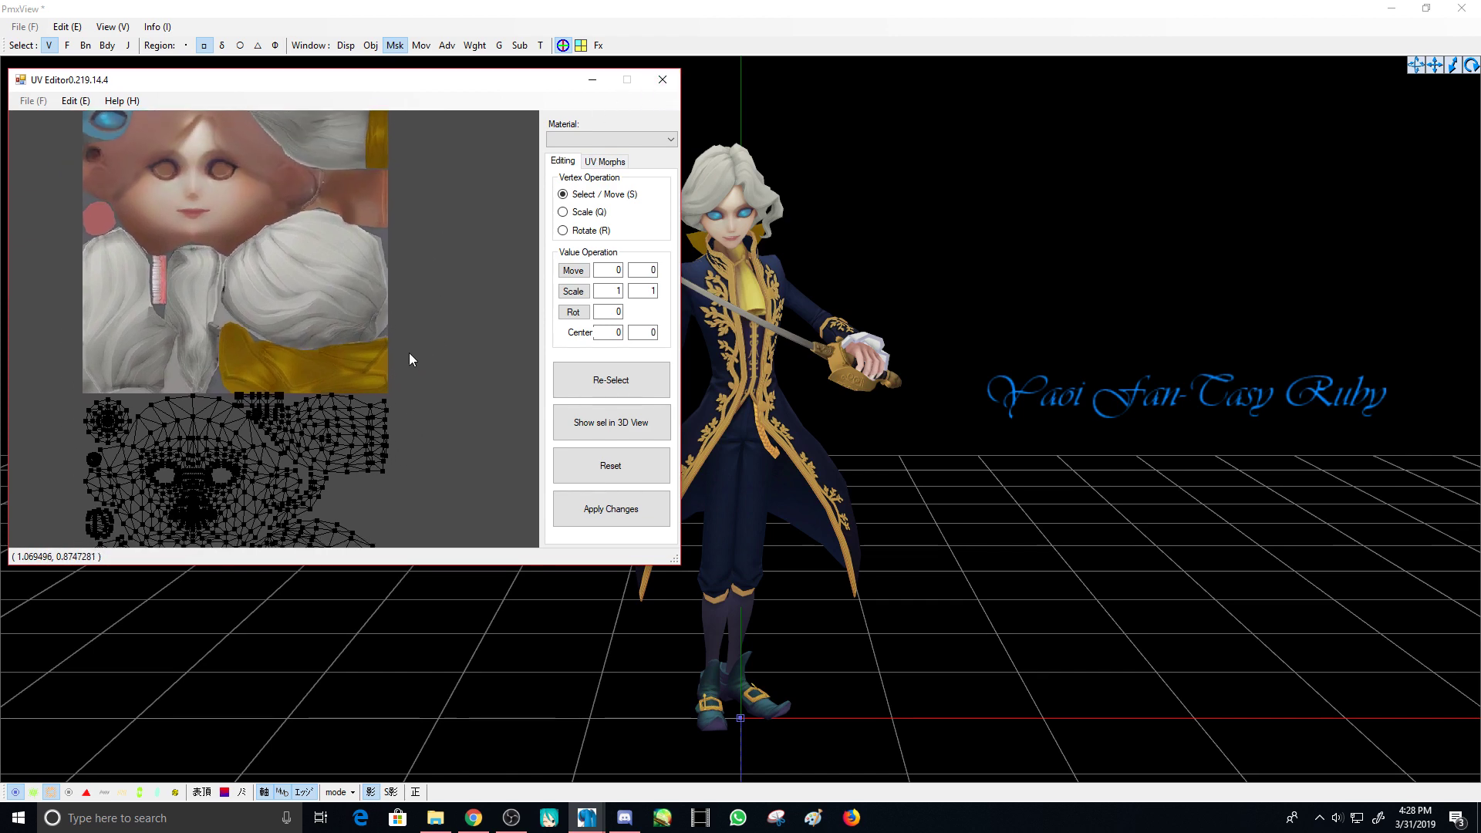
middle_click_drag(364, 390, 265, 422)
scroll(364, 239, "up", 3)
left_click_drag(188, 328, 181, 291)
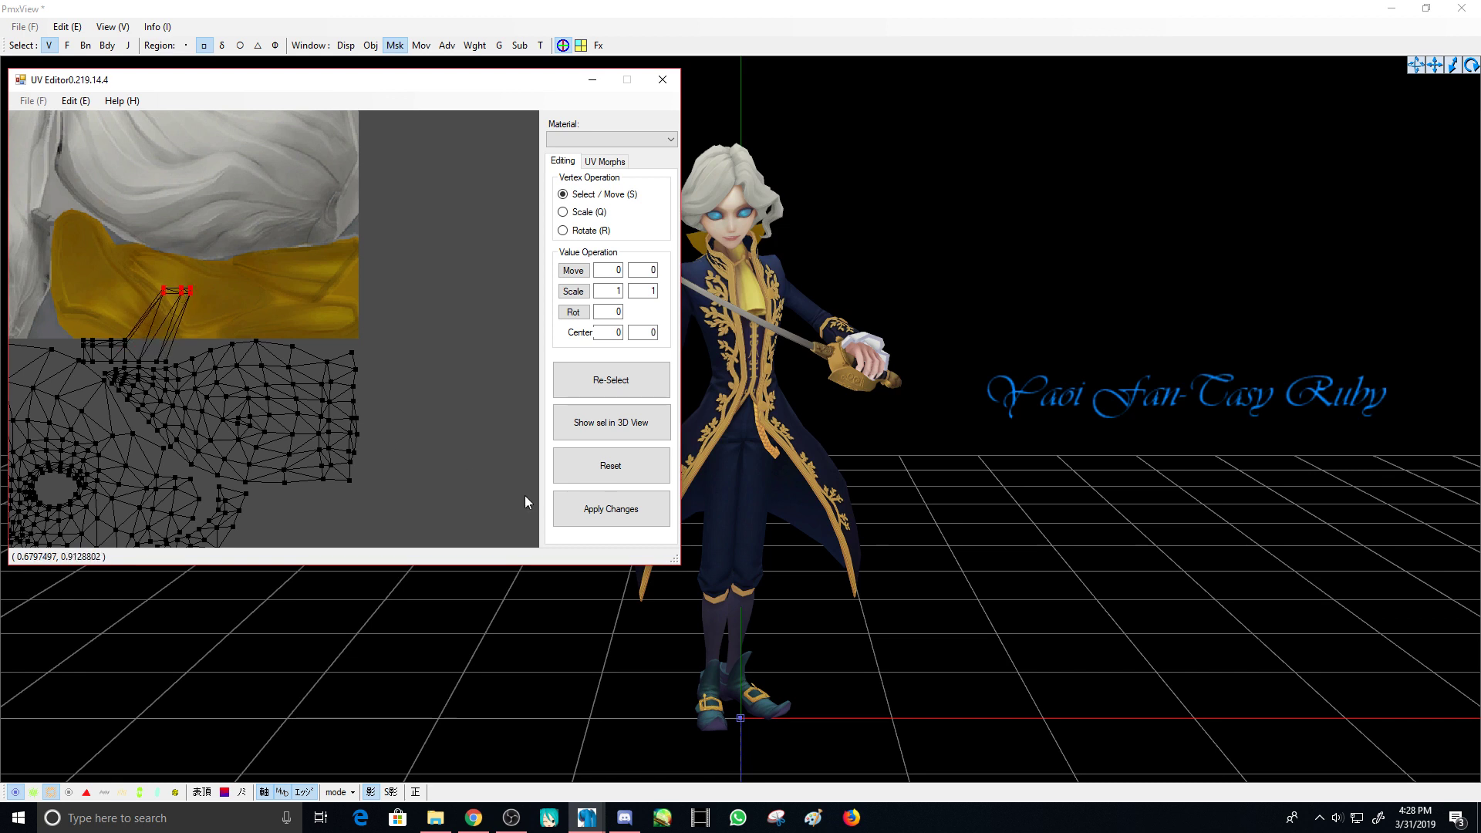
left_click(575, 507)
left_click(430, 364)
key("ctrl+z")
- Close the UV Editor and view the model's head and upper body up close
middle_click_drag(229, 290, 358, 197)
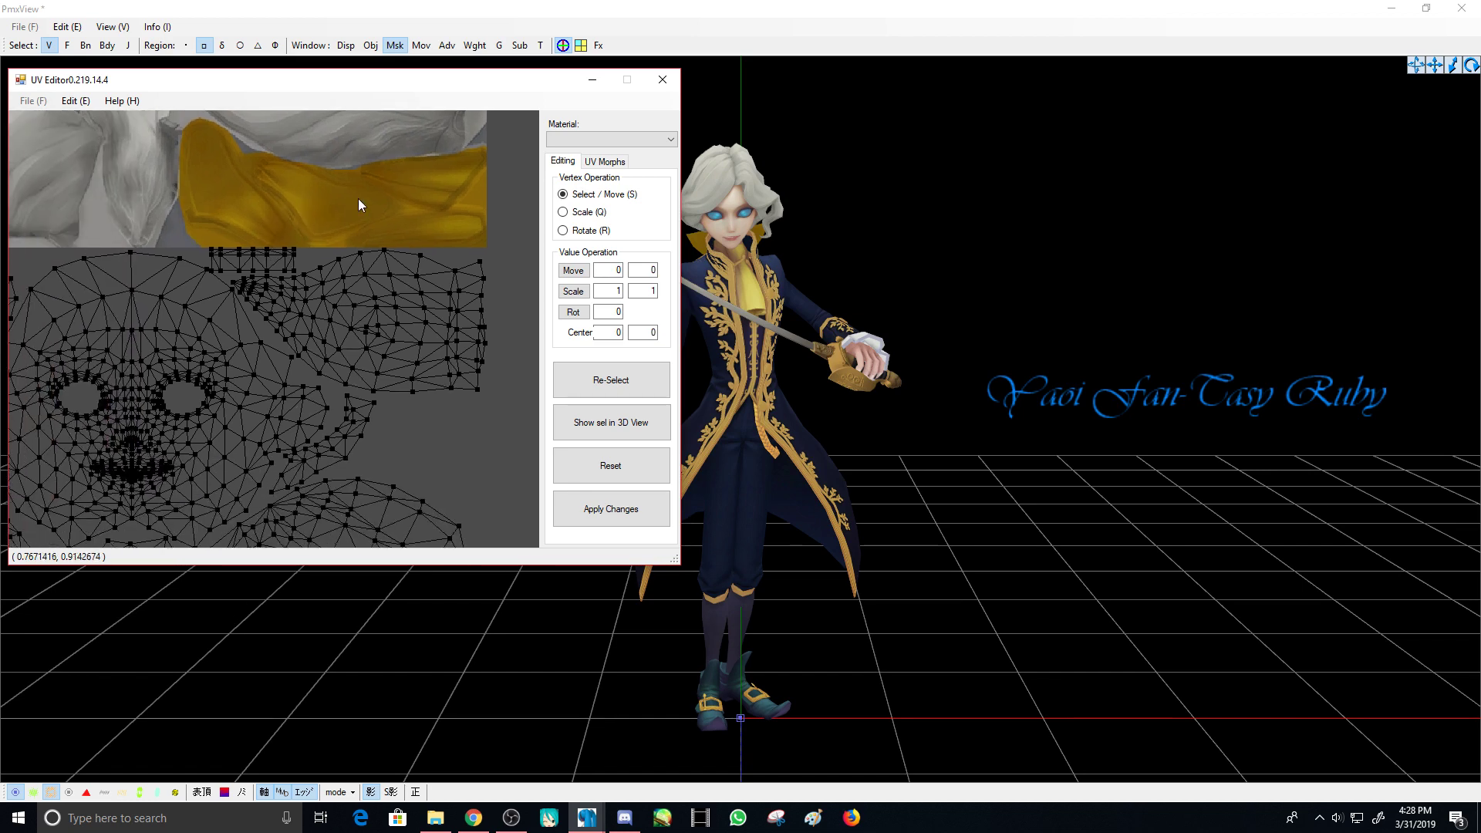
scroll(341, 298, "up", 2)
left_click(657, 82)
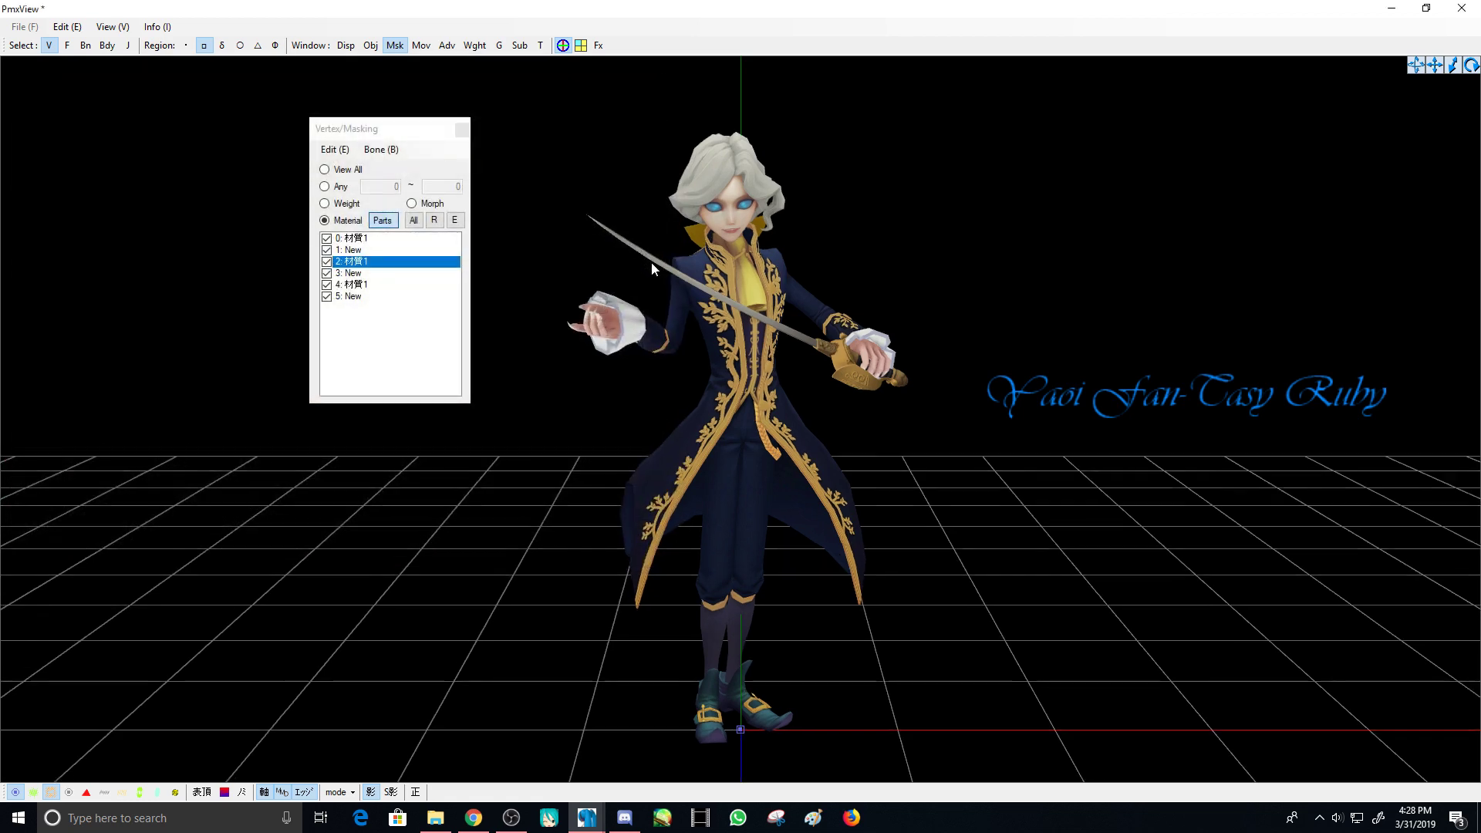
scroll(671, 220, "up", 5)
middle_click_drag(706, 222, 711, 262)
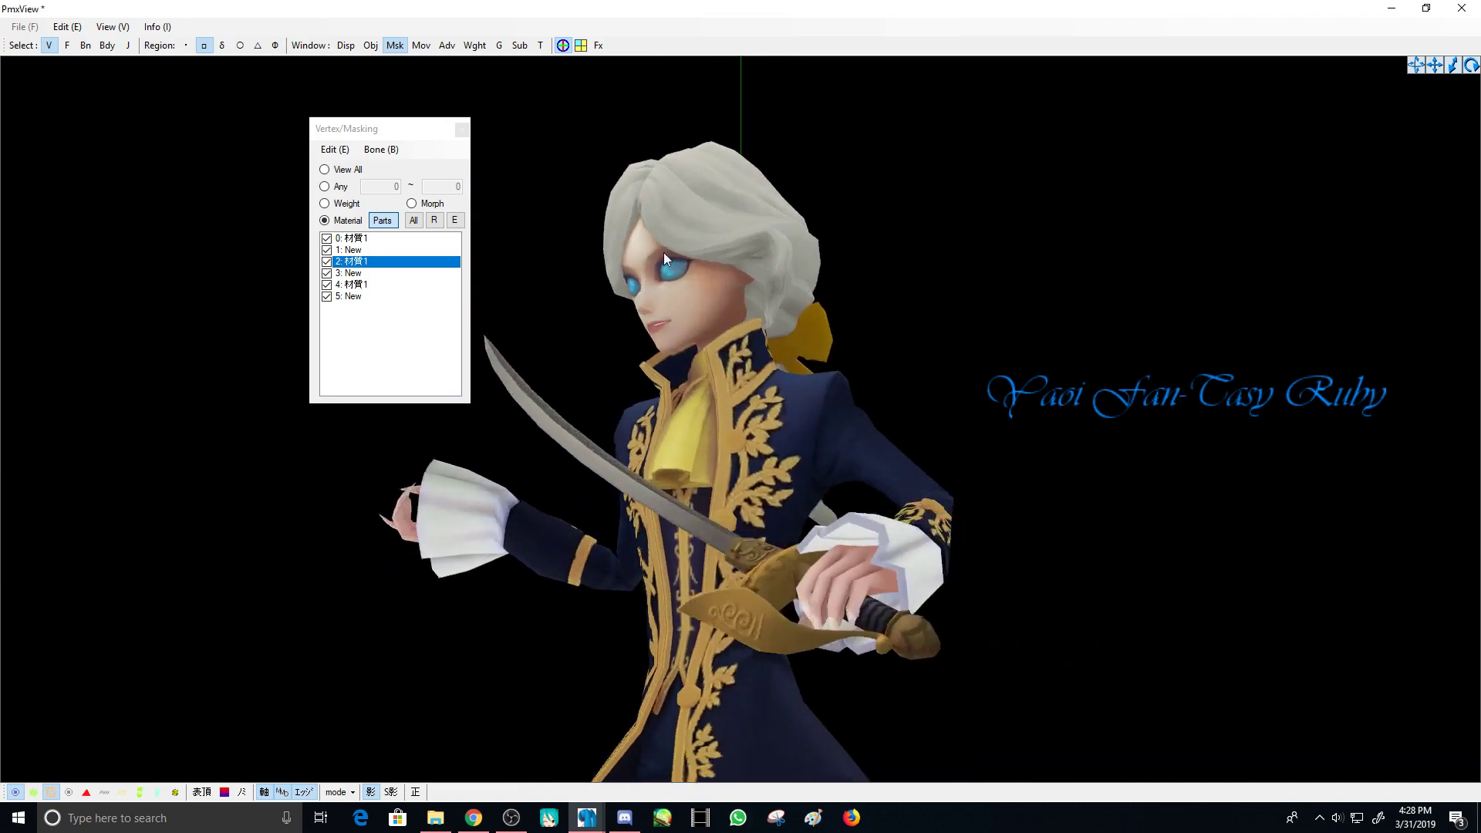